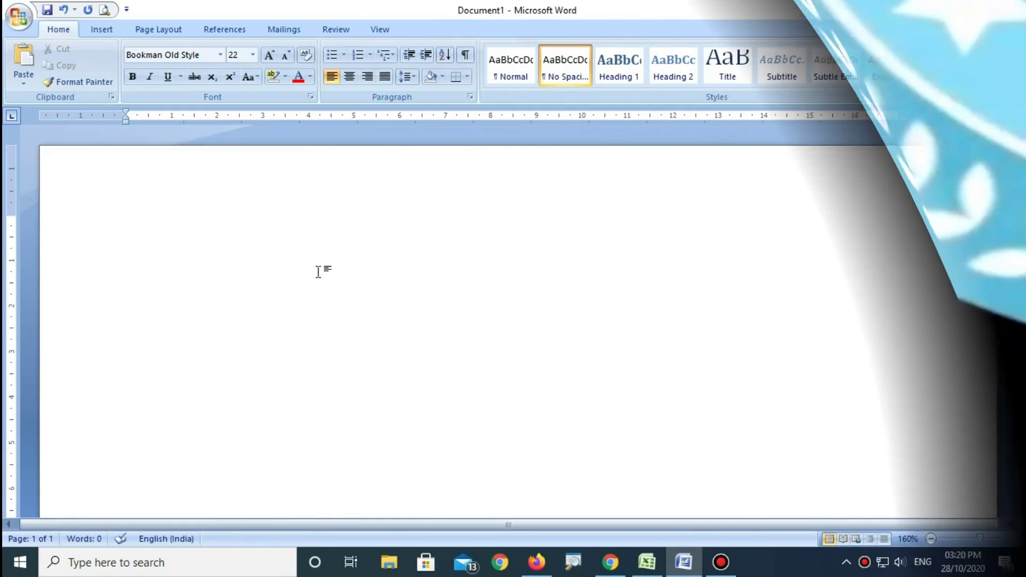
# Type '= lim' at the start of the first line of the blank document.
pyautogui.write('= lim')
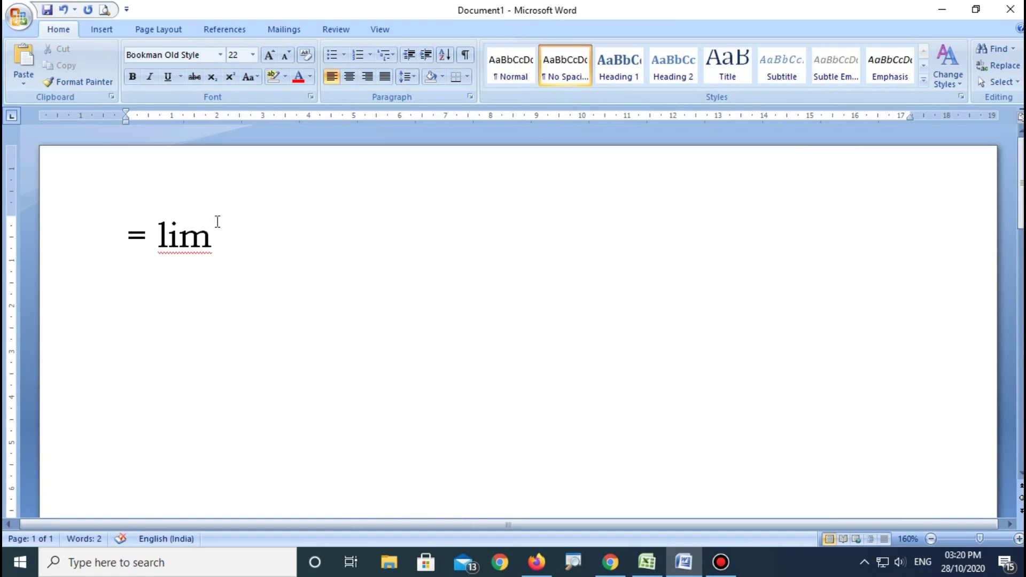
# Insert the Area of Circle equation template after 'lim'.
pyautogui.click(112, 34)
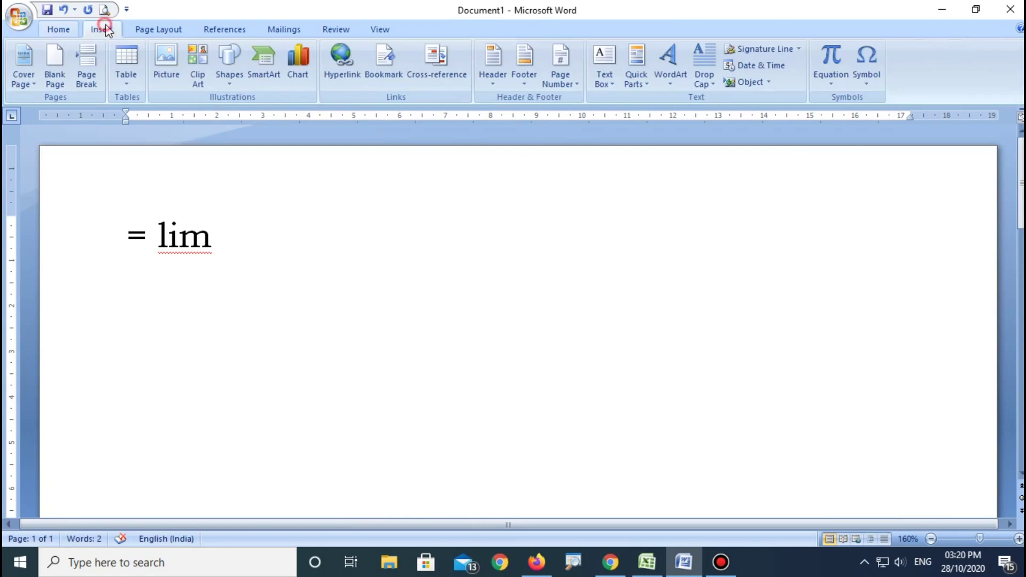
pyautogui.click(838, 86)
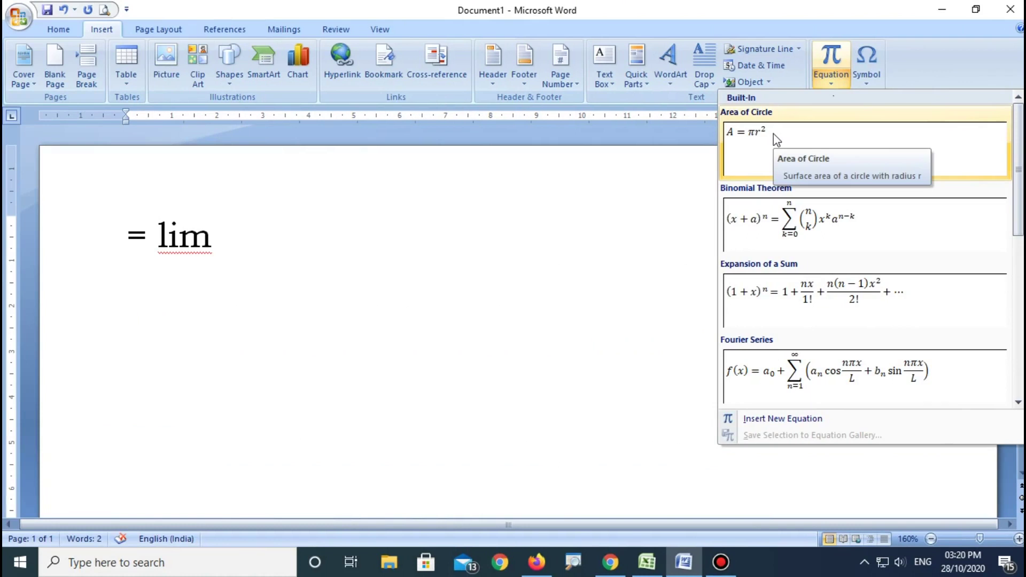
pyautogui.click(774, 134)
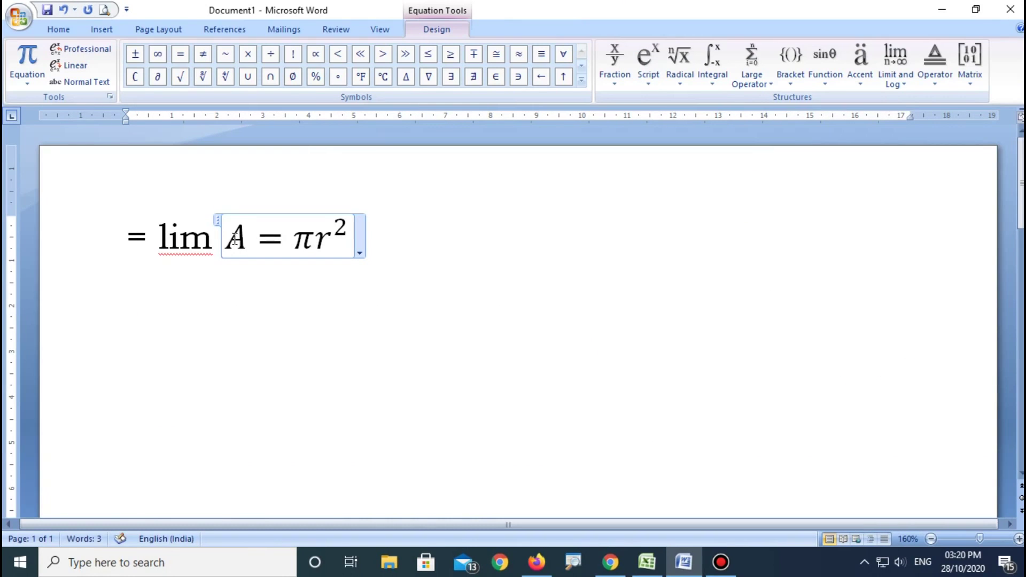
# Rewrite the equation as (x + 3) = 3 + 3 = 6, removing the leftover πr².
pyautogui.doubleClick(245, 240)
pyautogui.moveTo(273, 239); pyautogui.dragTo(282, 239)
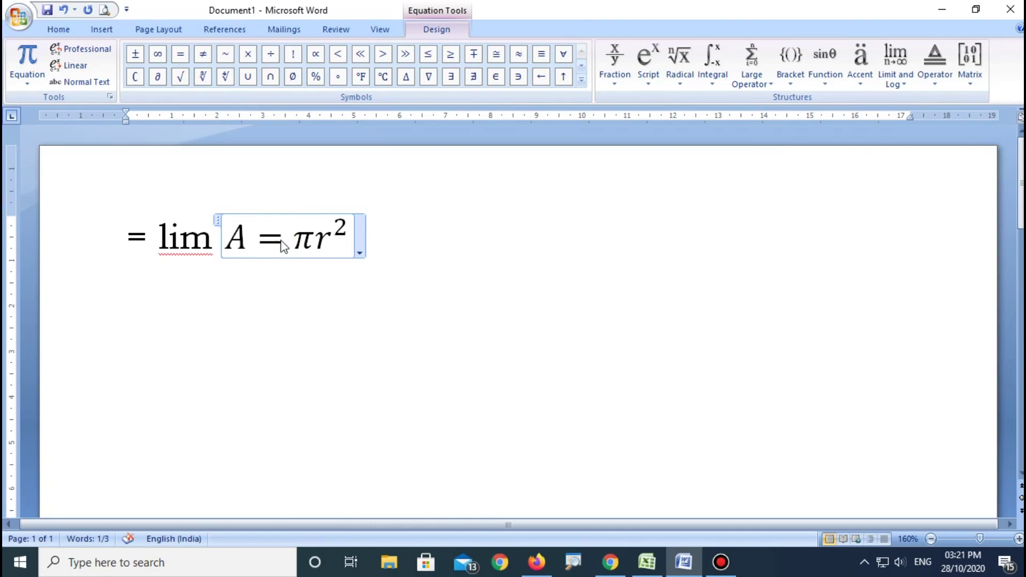
pyautogui.write('(x ')
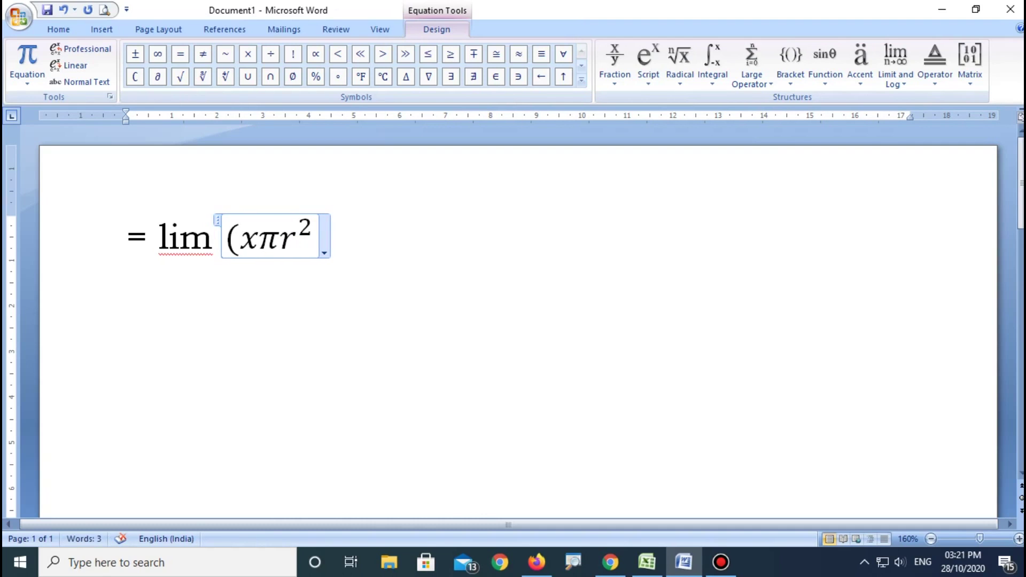
pyautogui.write('+ 3')
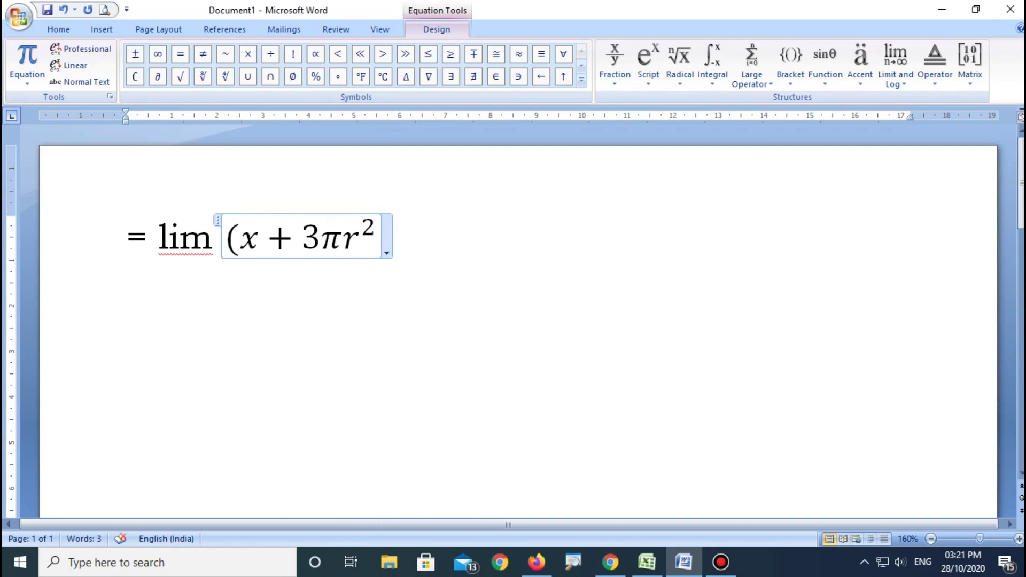
pyautogui.write(') ')
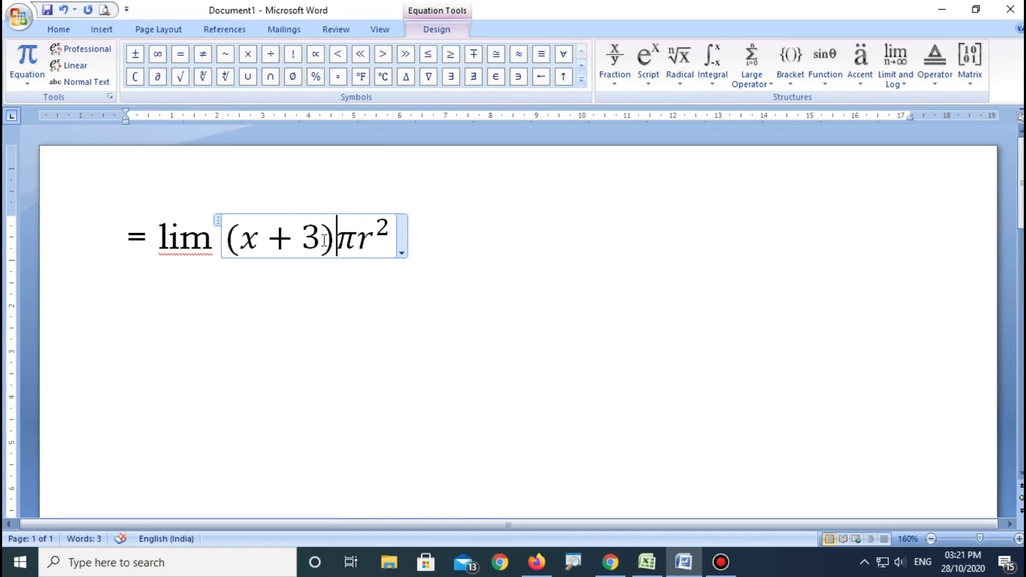
pyautogui.write('= ')
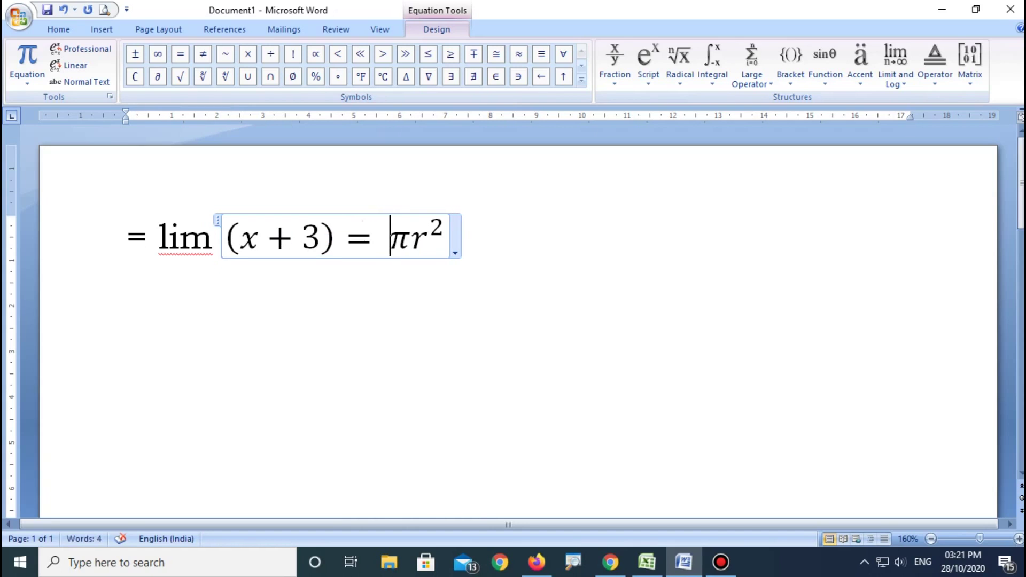
pyautogui.write('+')
pyautogui.press('BackSpace')
pyautogui.write('3 + 3')
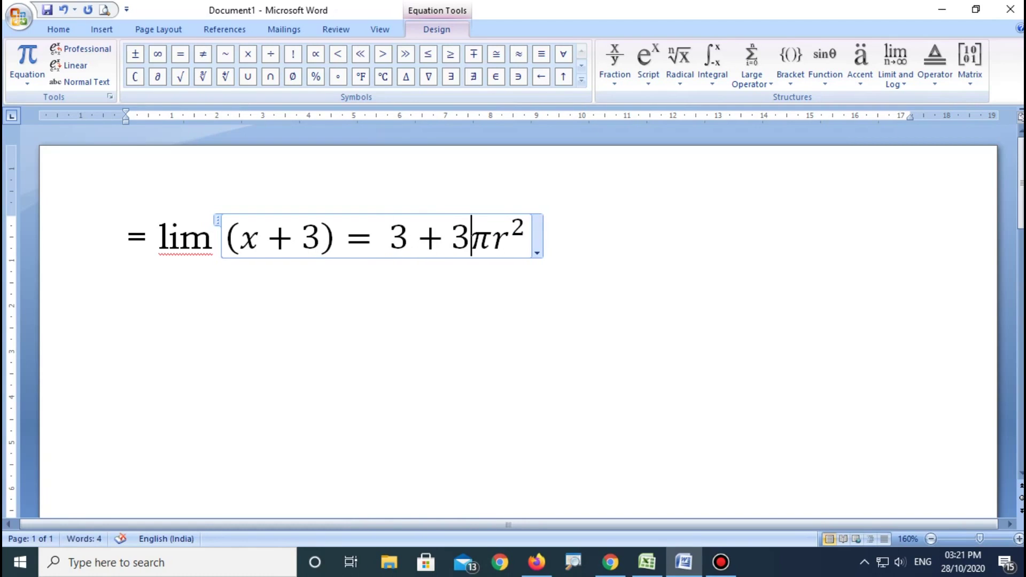
pyautogui.write(' = 6')
pyautogui.press('Delete')
pyautogui.hotkey('shift', 'End')
pyautogui.press('Delete')
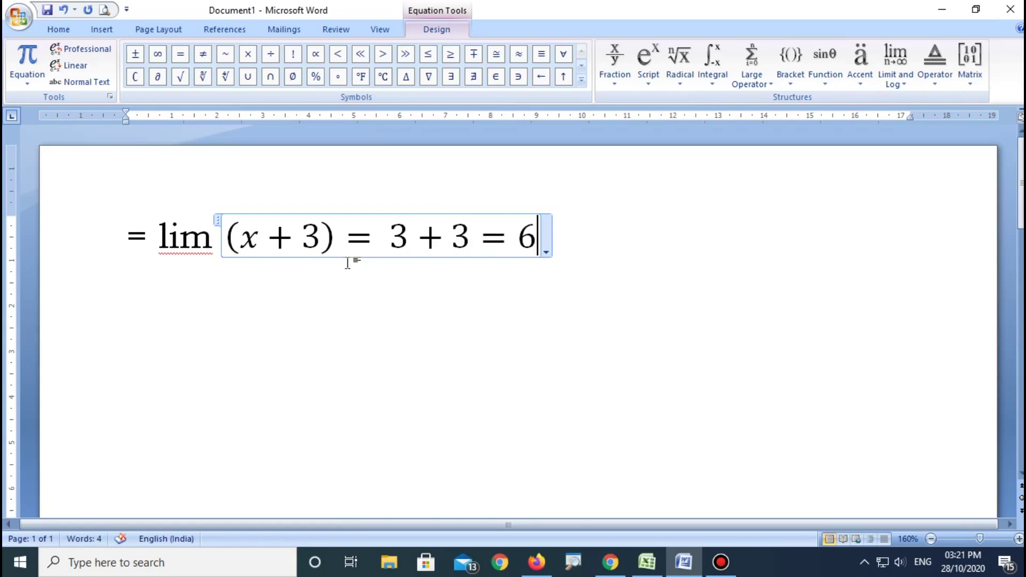
pyautogui.click(283, 341)
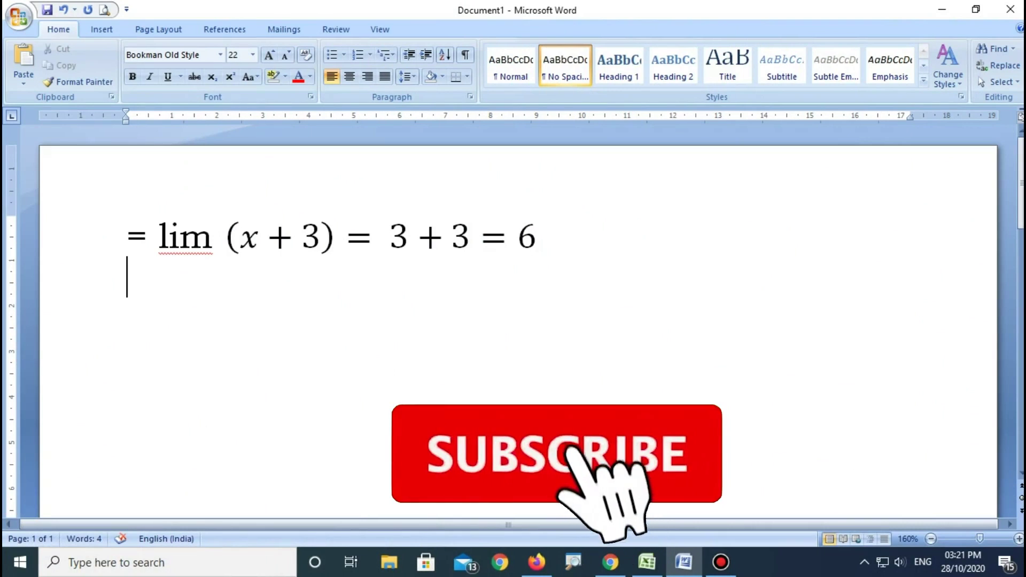
# Type 'hence, value assigned to' on a new line below the equation.
pyautogui.write('hence,')
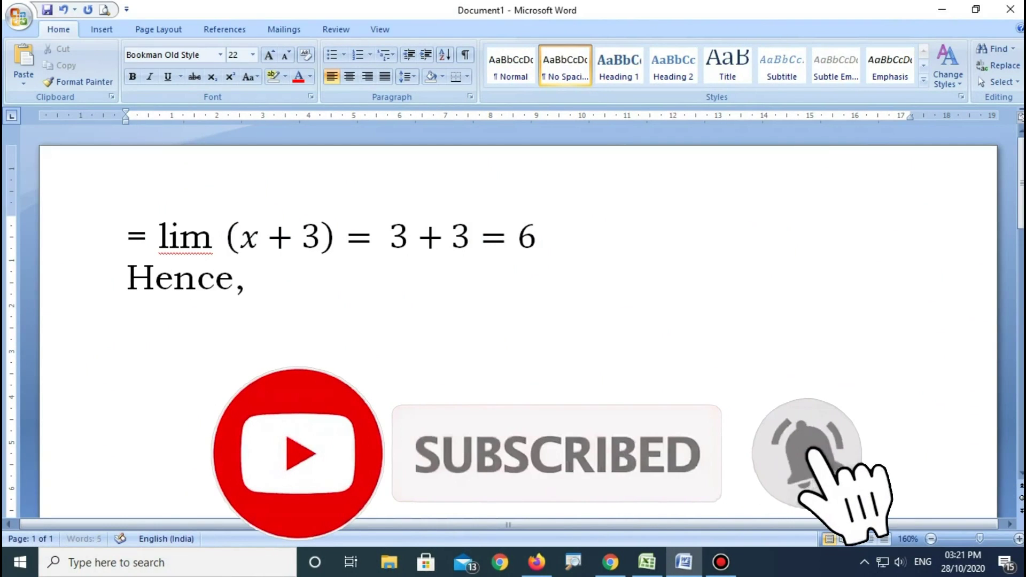
pyautogui.write(' value assigned to')
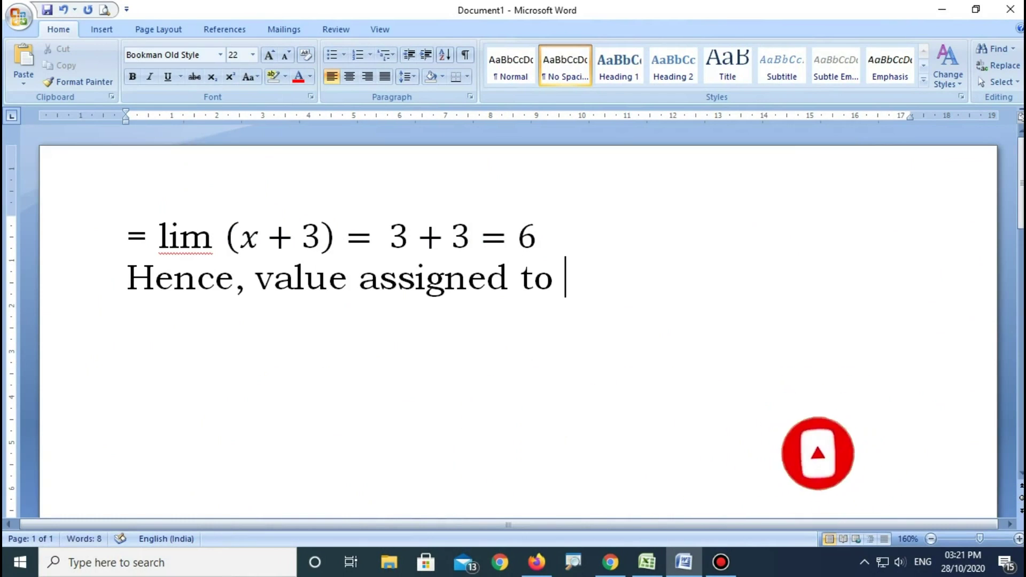
pyautogui.click(102, 35)
# Add an inline equation reading f(3) after 'value assigned to'.
pyautogui.click(866, 67)
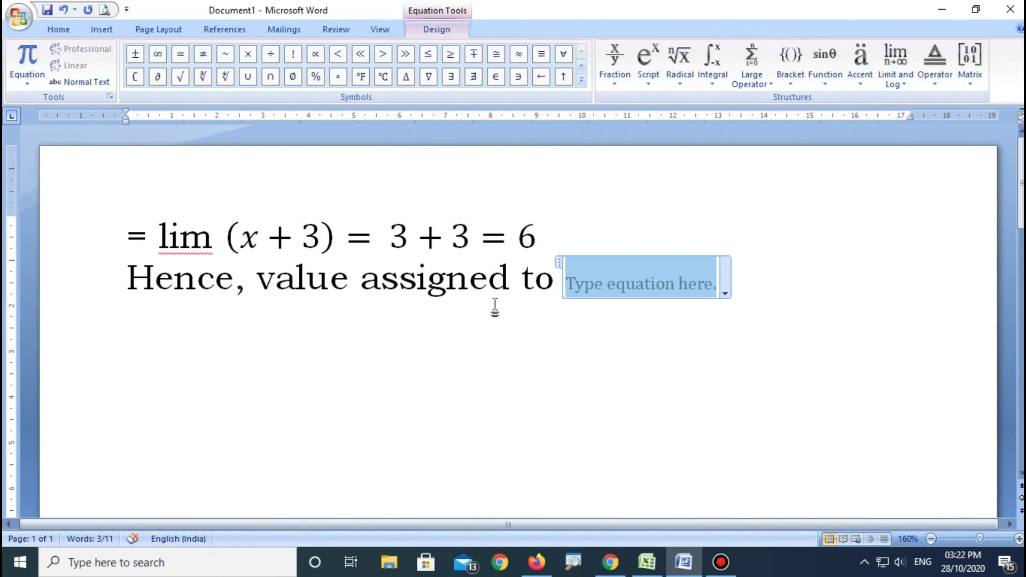
pyautogui.write('f')
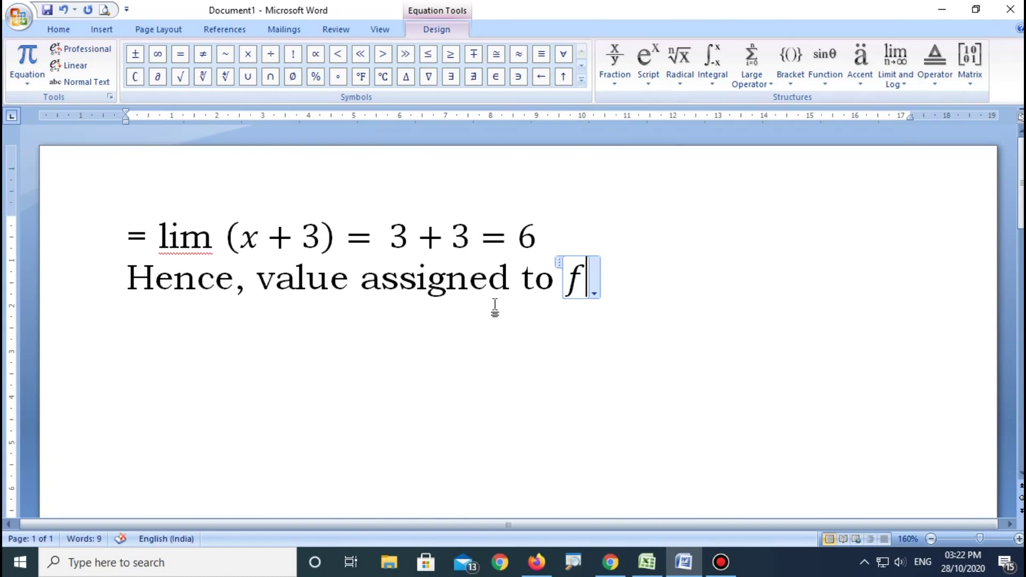
pyautogui.write('(3')
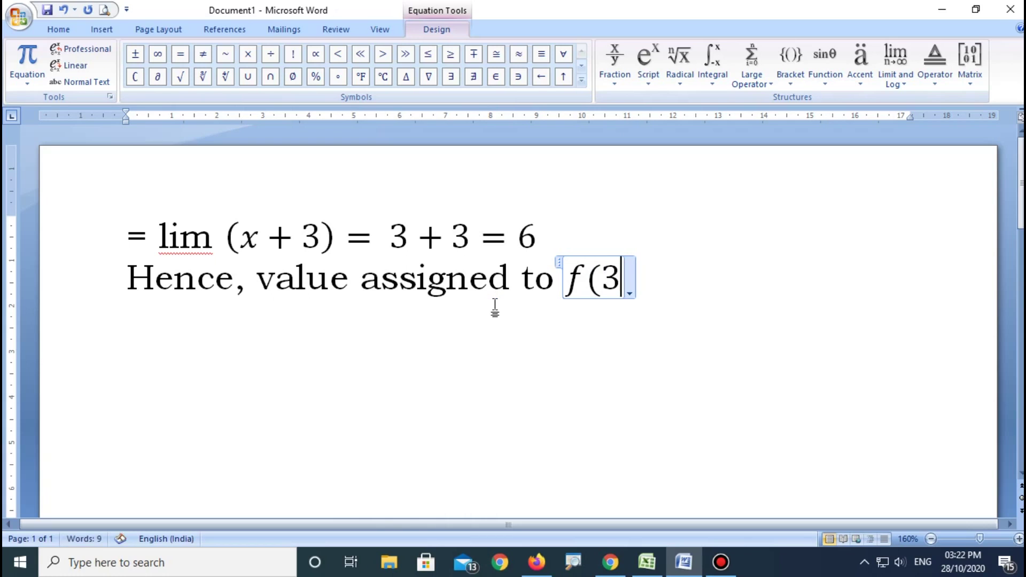
pyautogui.write(')')
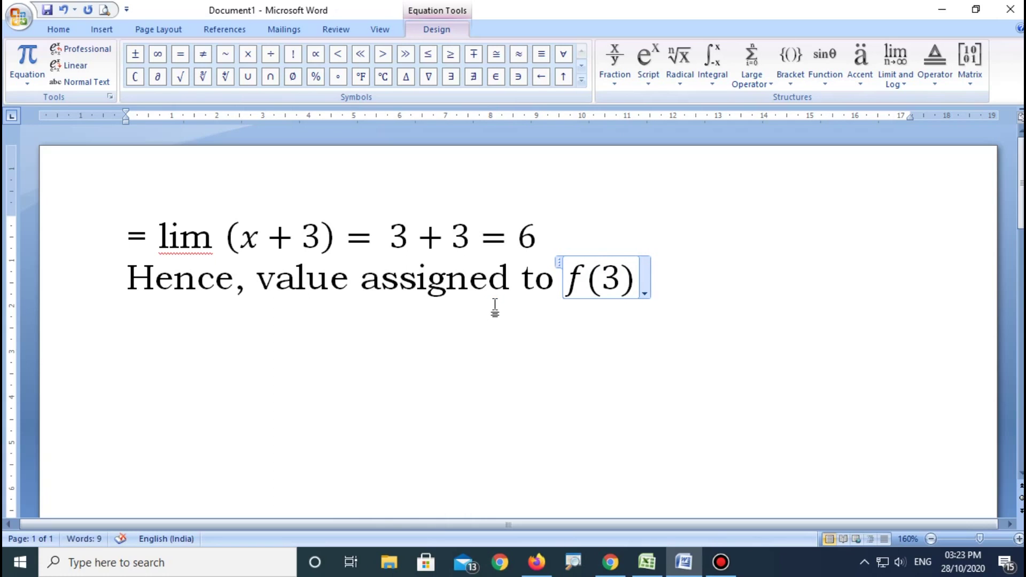
pyautogui.write('for')
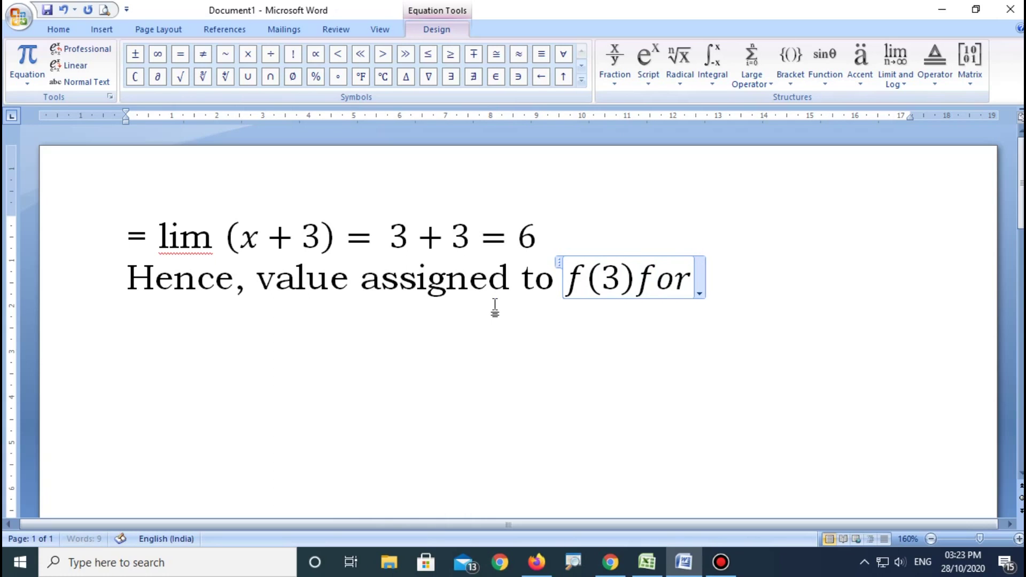
pyautogui.press('BackSpace')
pyautogui.press('BackSpace')
pyautogui.press('BackSpace')
pyautogui.press('BackSpace')
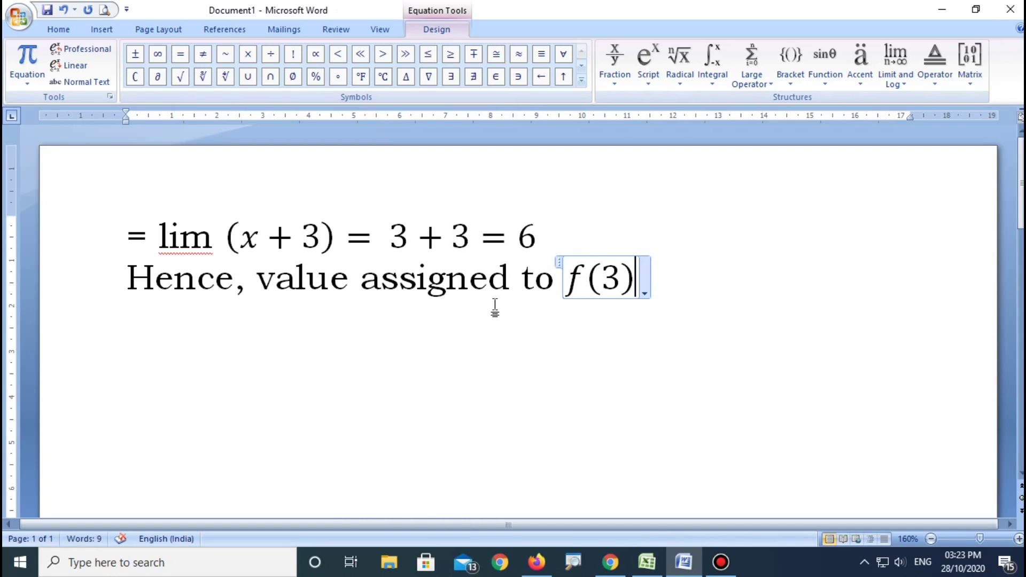
pyautogui.click(689, 287)
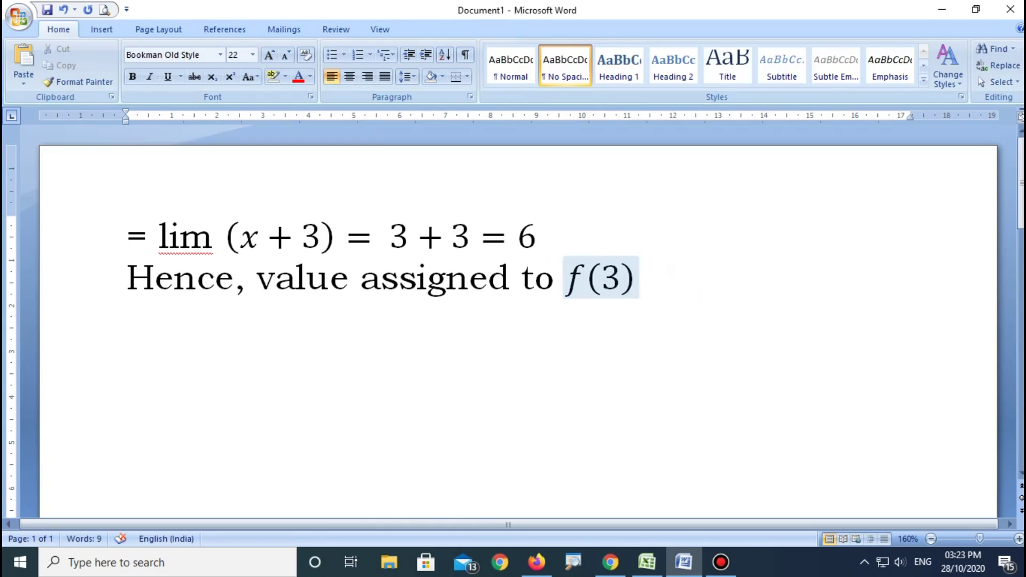
# Continue the sentence with 'for continuity of' after the f(3) equation.
pyautogui.write('for continuity of F')
pyautogui.press('BackSpace')
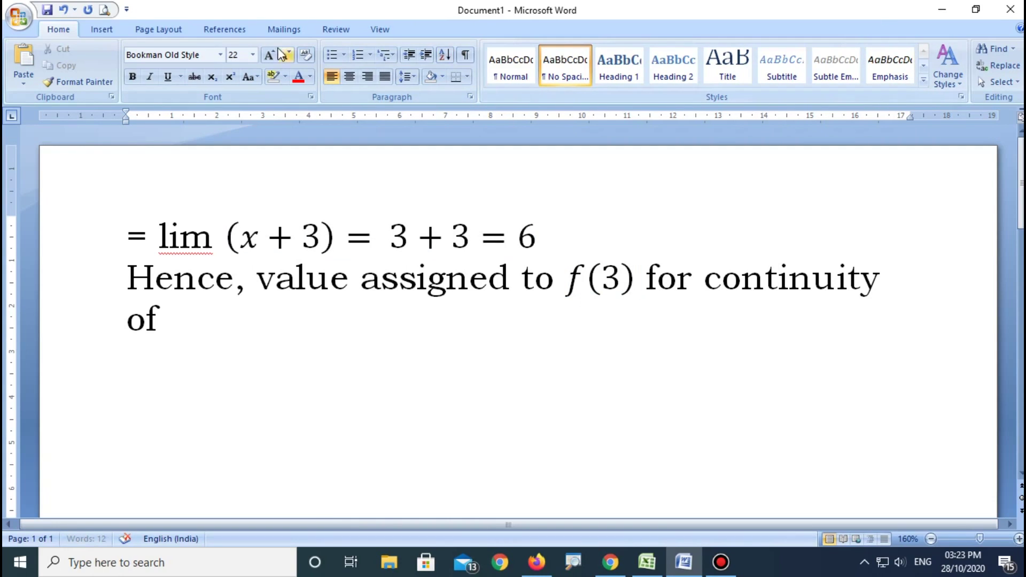
pyautogui.click(101, 30)
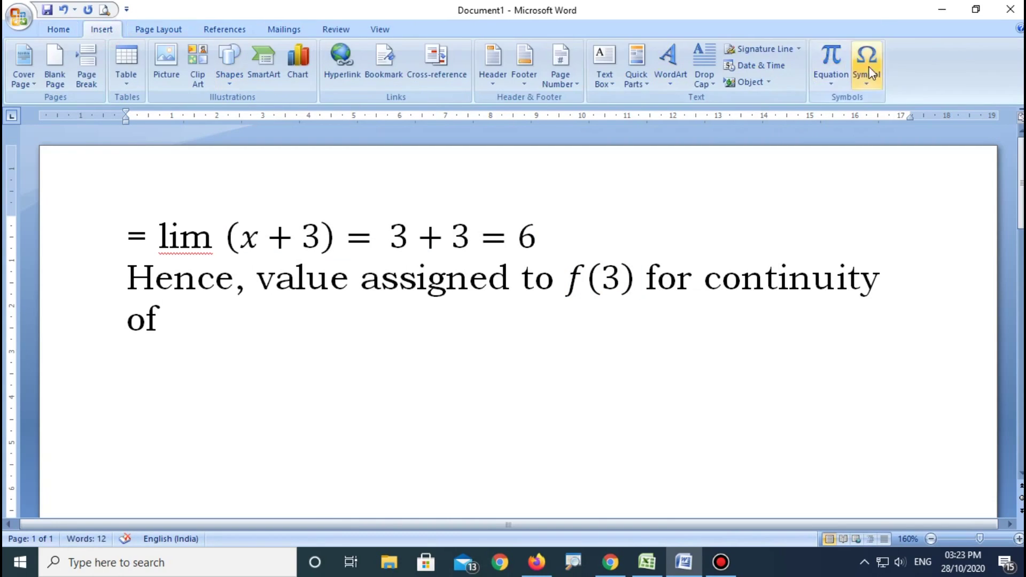
# Insert an inline f(x) equation, then type 'at x = 3 is 6'.
pyautogui.click(831, 64)
pyautogui.click(826, 64)
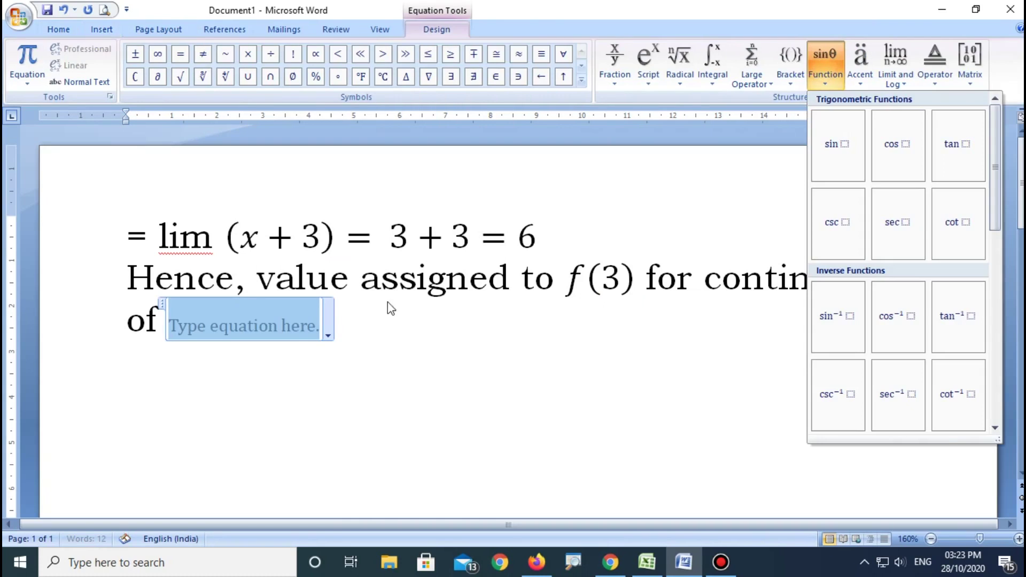
pyautogui.click(261, 320)
pyautogui.write('f')
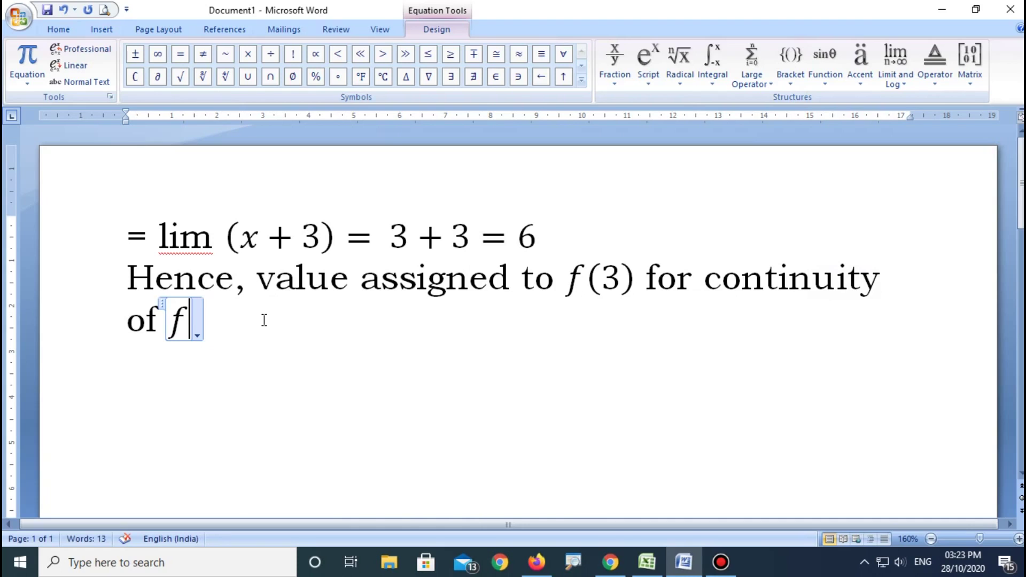
pyautogui.write('(x)')
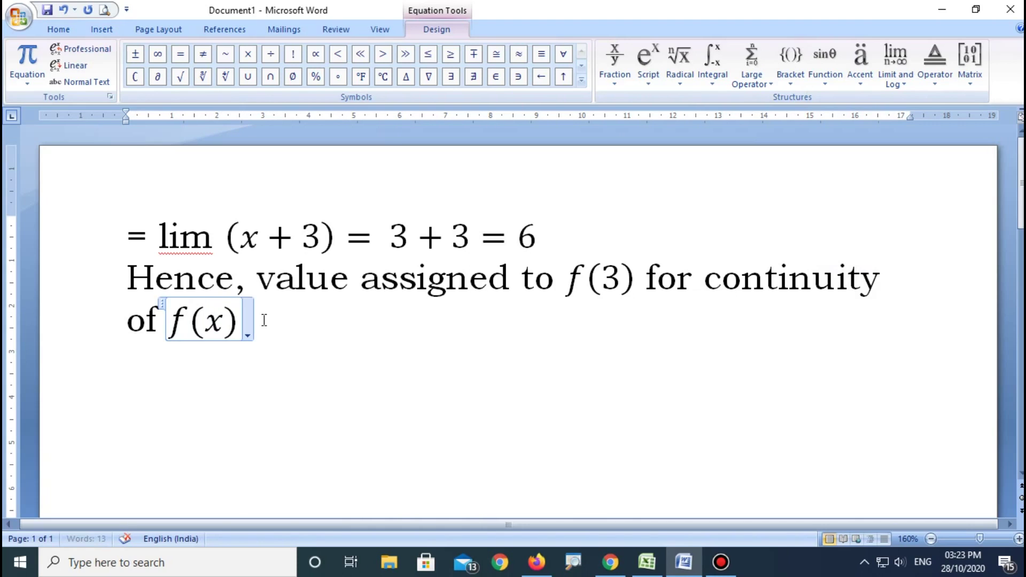
pyautogui.click(306, 320)
pyautogui.write('at x = 3 is 6')
# Superscript the 2 so the last line reads f(x) = 3(x − 2)².
pyautogui.press('Return')
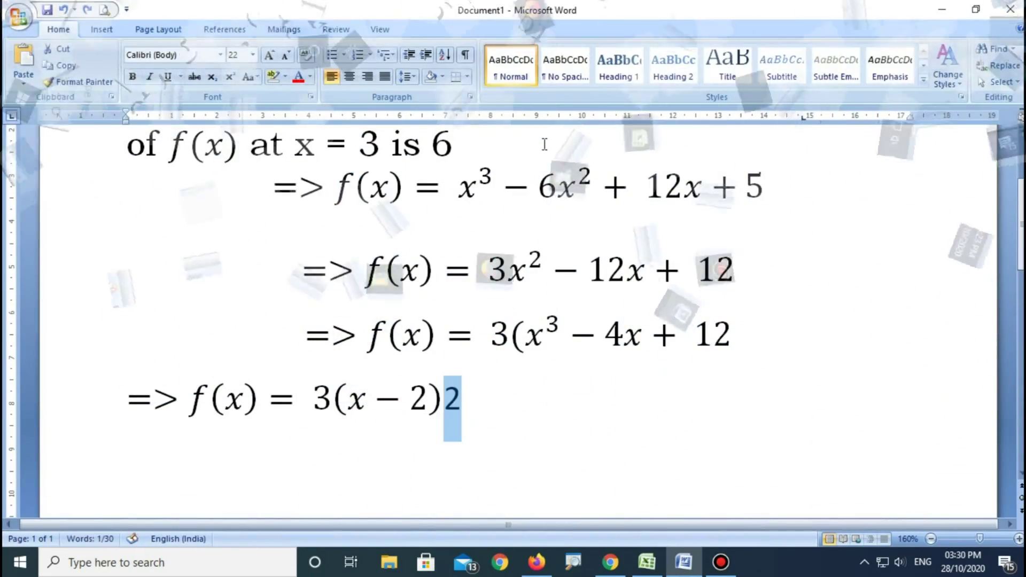
pyautogui.hotkey('ctrl', 'shift', '=')
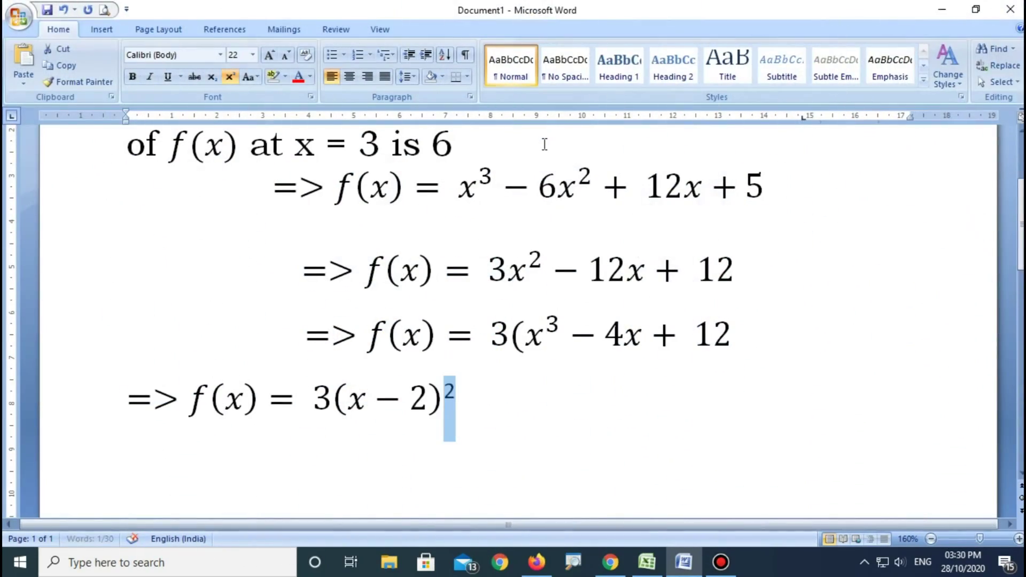
pyautogui.click(508, 414)
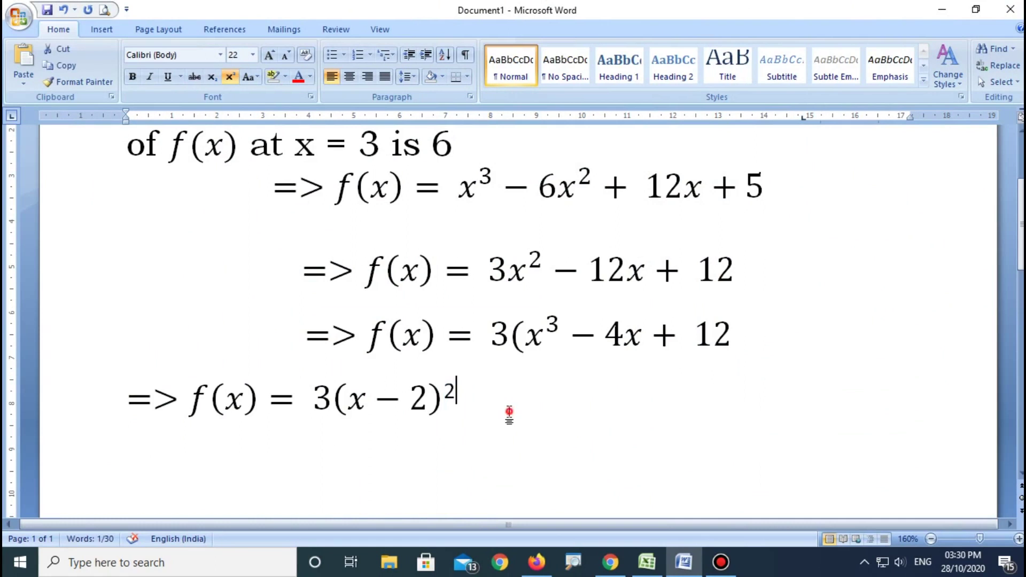
pyautogui.click(128, 400)
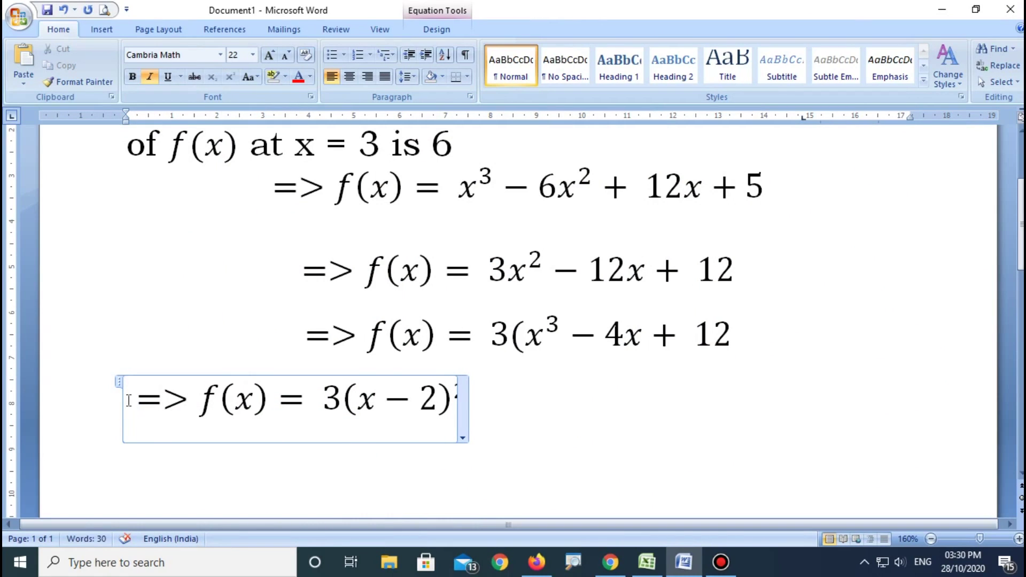
# Delete the final equation line, then undo to restore it.
pyautogui.click(110, 390)
pyautogui.press('Delete')
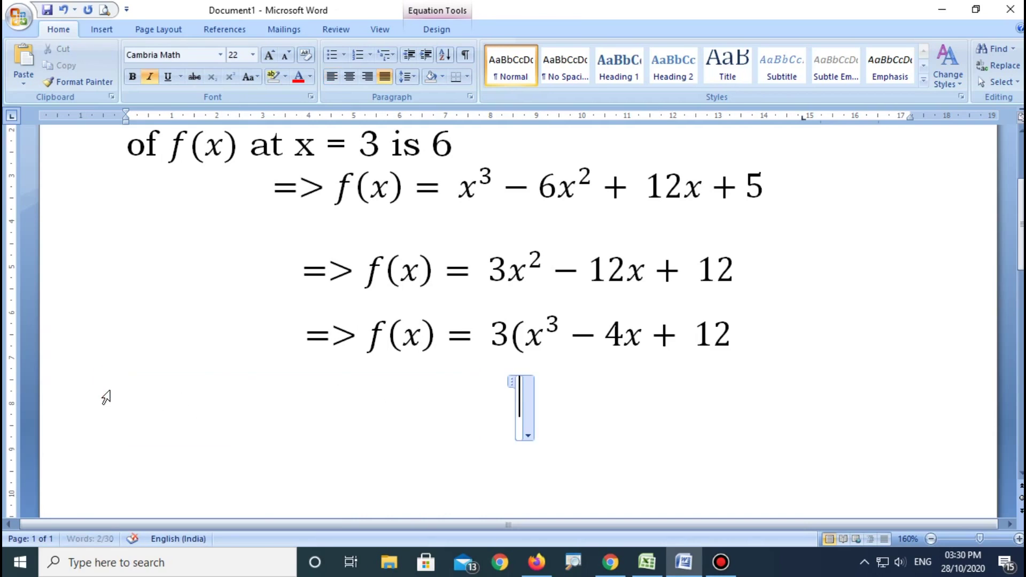
pyautogui.hotkey('ctrl', 'z')
pyautogui.click(503, 405)
pyautogui.click(115, 406)
pyautogui.click(120, 414)
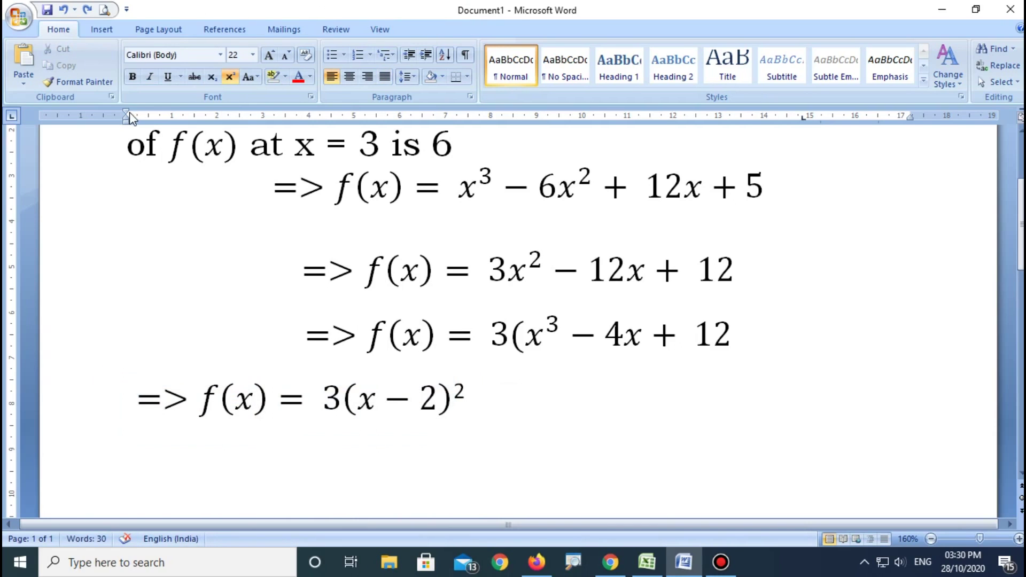
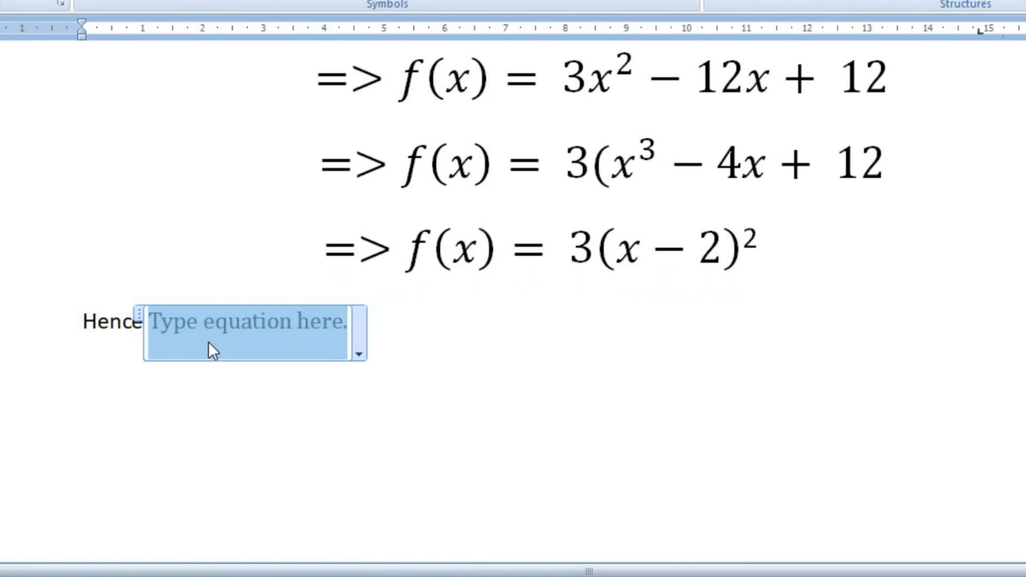
# Finish the conclusion as 'Hence f(x) is increasing on R', with f(x) as an inline equation.
pyautogui.write('f(')
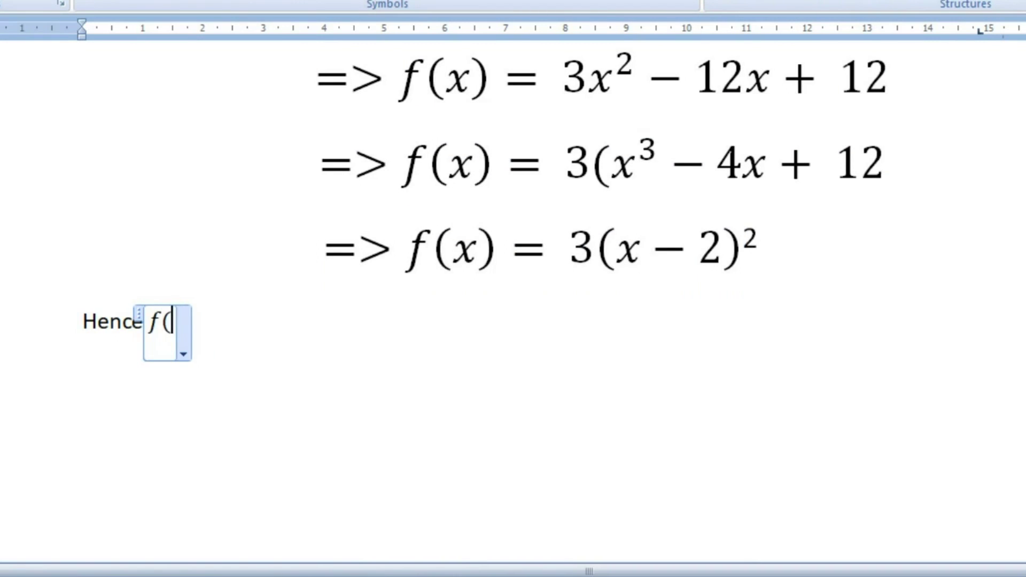
pyautogui.write('x)')
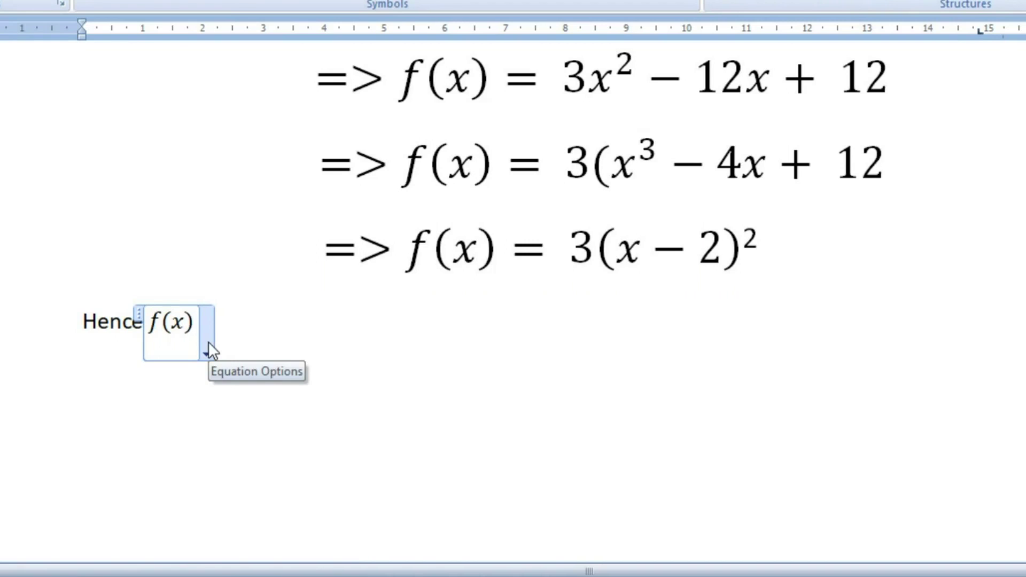
pyautogui.click(240, 325)
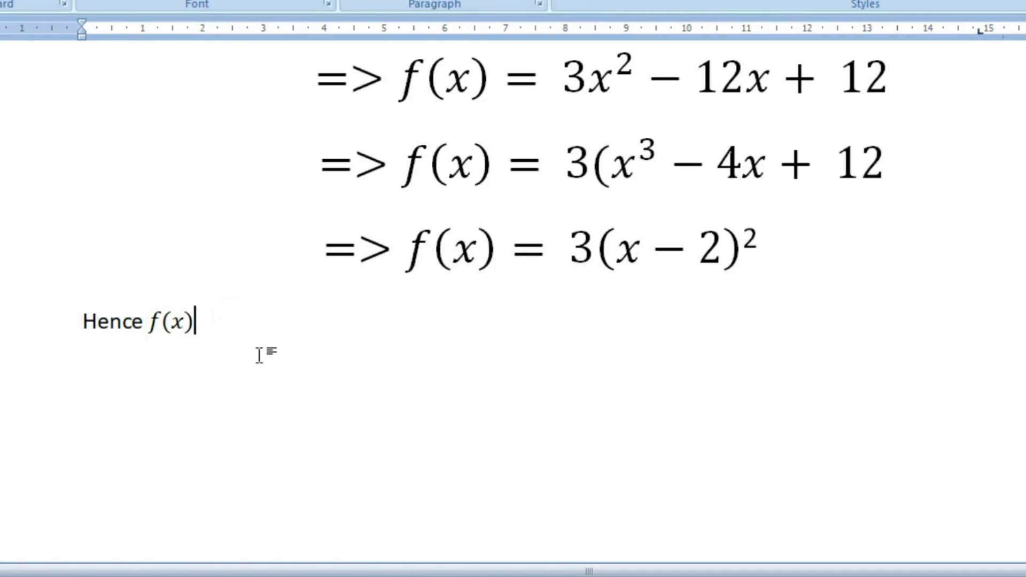
pyautogui.write('ncreasing or R')
pyautogui.press('BackSpace')
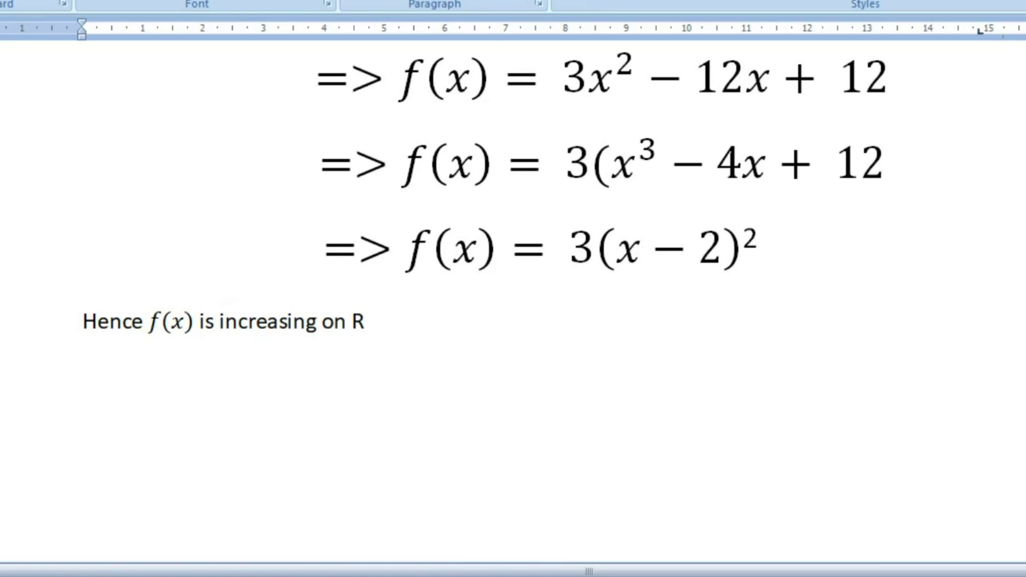
# Start a new line below the conclusion reading 'Let 1' and switch to the Insert ribbon.
pyautogui.scroll(-1, 300, 334)
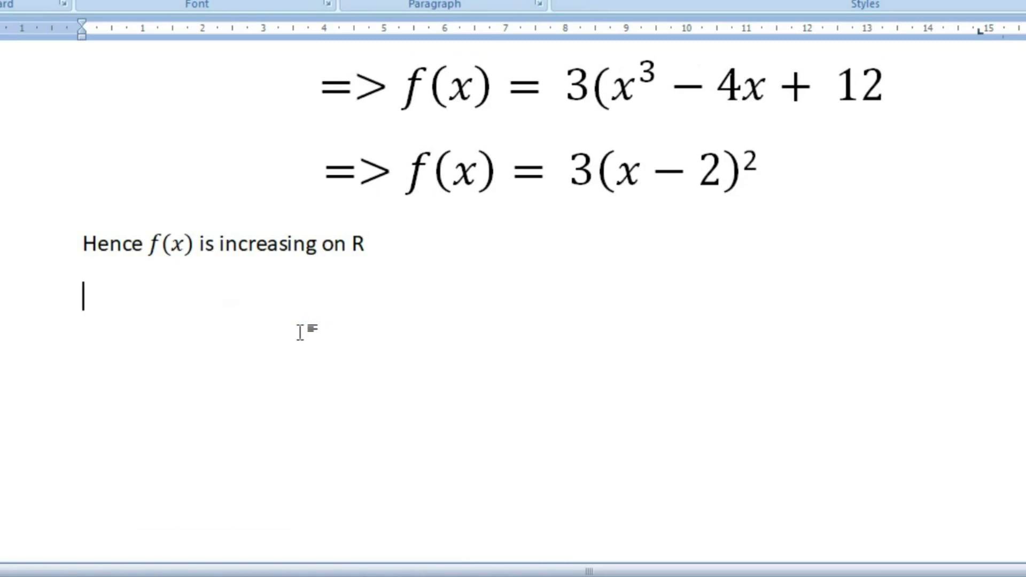
pyautogui.scroll(-2, 300, 333)
pyautogui.press('Return')
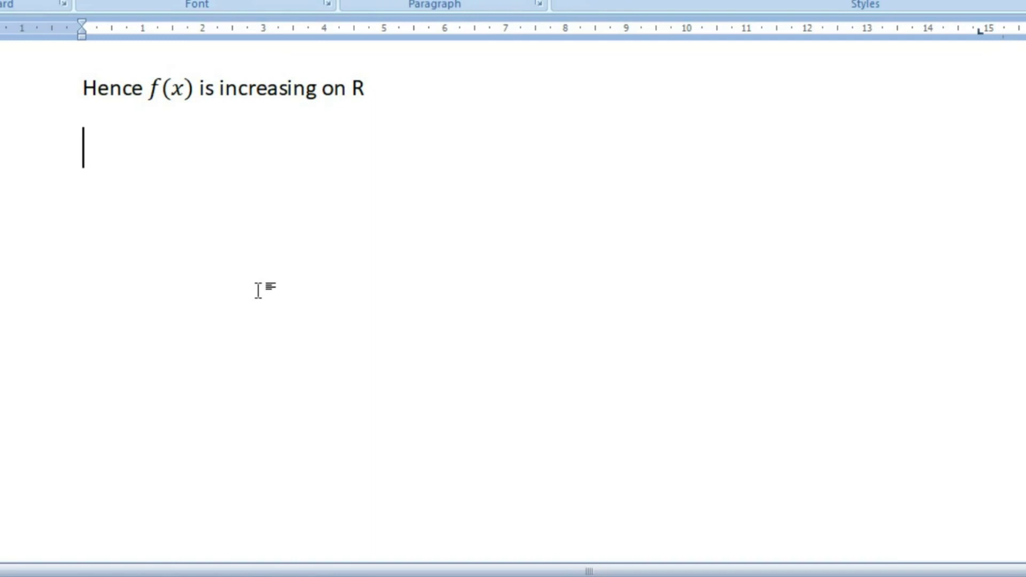
pyautogui.write('Let ')
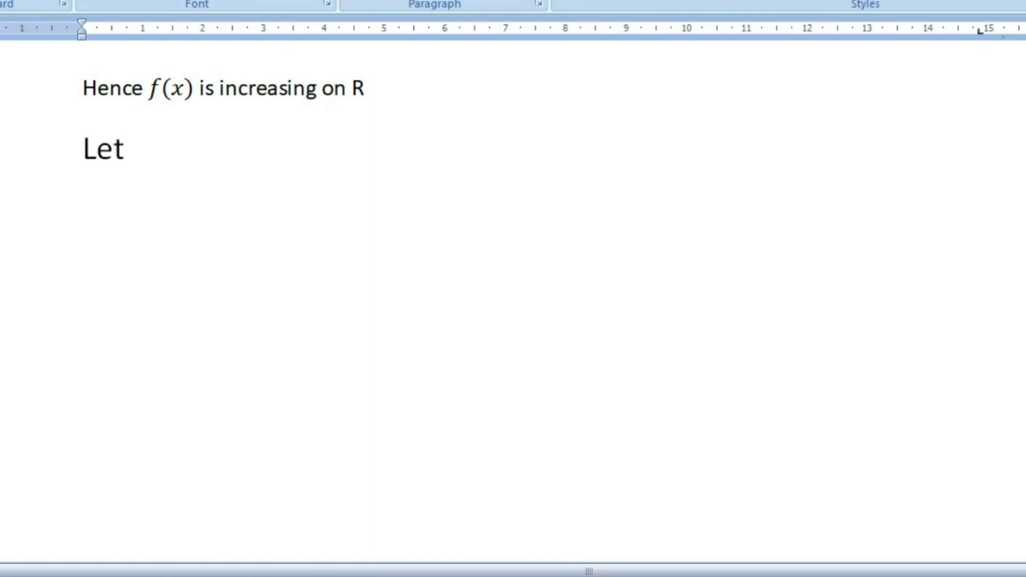
pyautogui.write('1 =')
pyautogui.hotkey('alt', 'n')
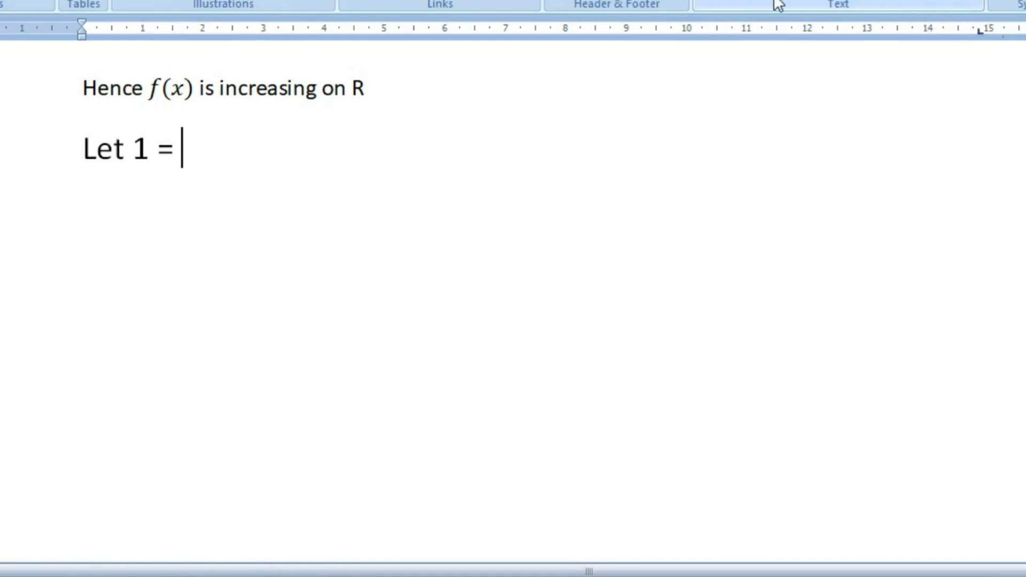
# Insert a new equation after 'Let 1 =' holding an integral with upper and lower limits.
pyautogui.hotkey('alt', 'n')
pyautogui.press('e')
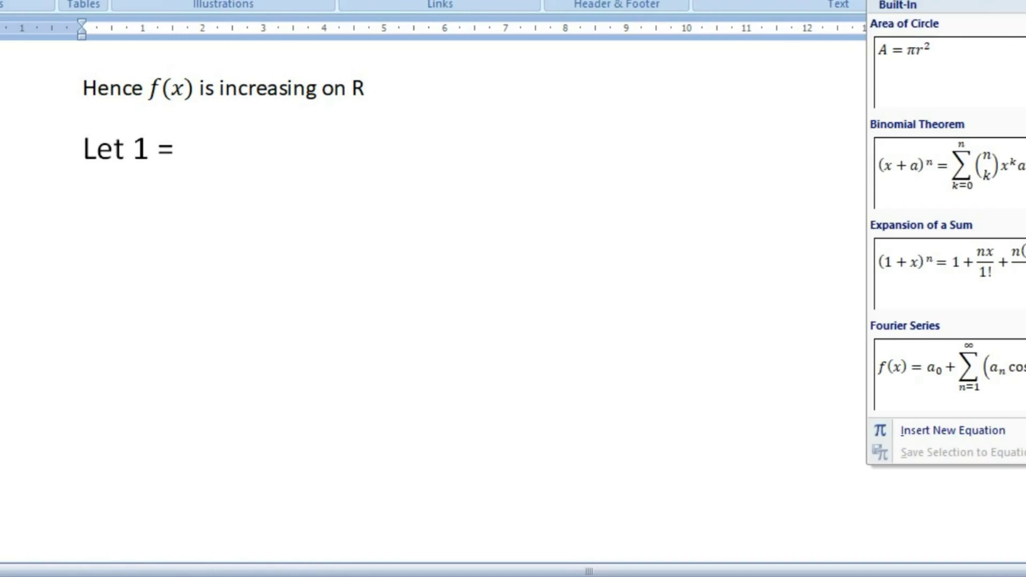
pyautogui.press('i')
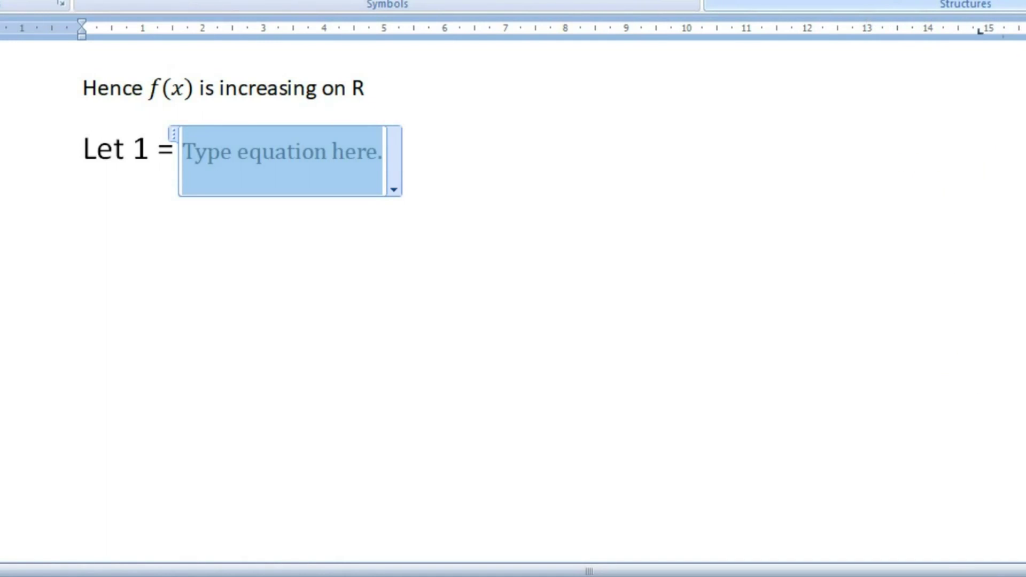
pyautogui.click(849, 1)
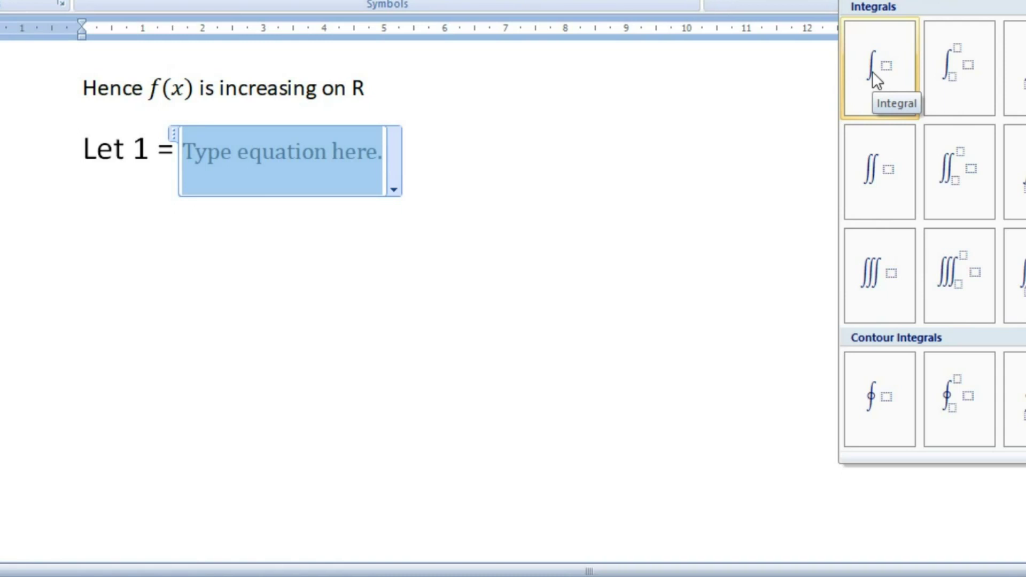
pyautogui.click(948, 73)
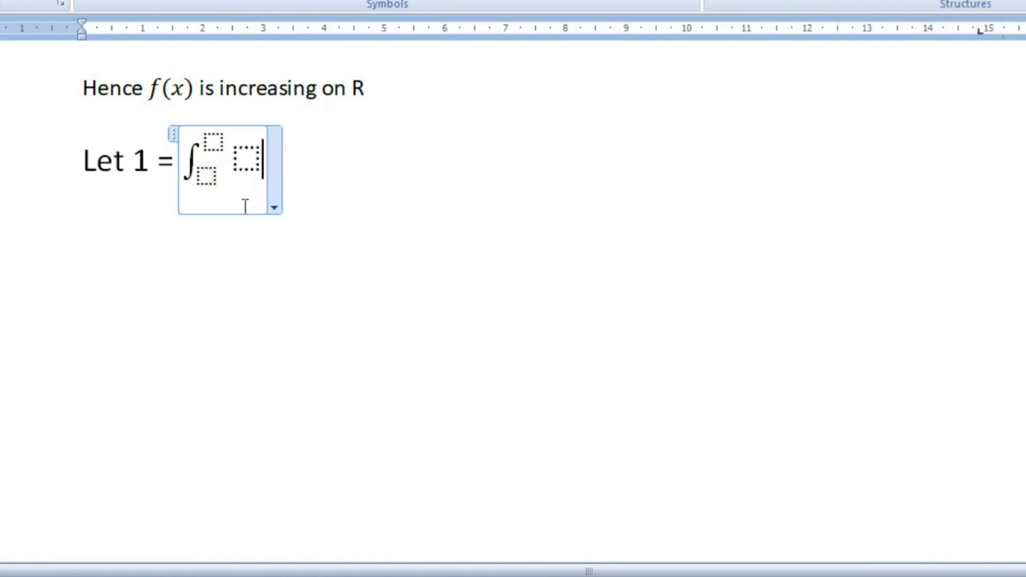
# Type 'sec' into the integral's upper limit, then delete letters until only 's' remains.
pyautogui.click(220, 141)
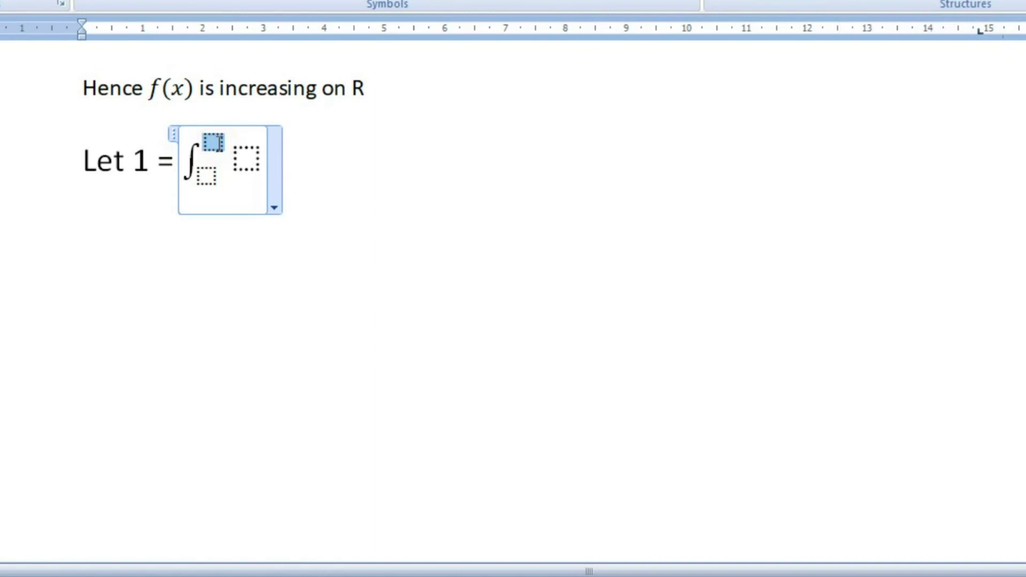
pyautogui.write('se')
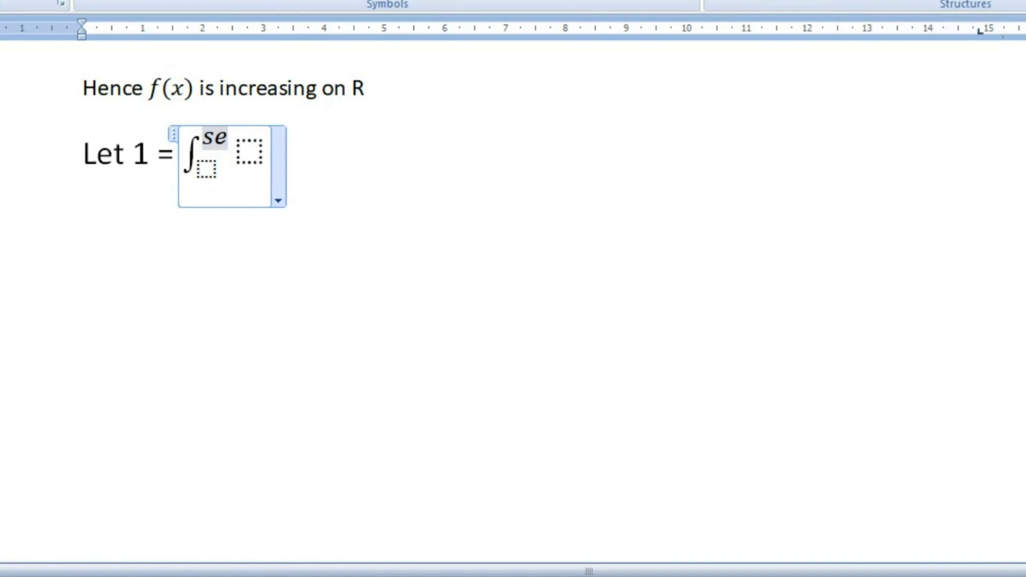
pyautogui.write('c')
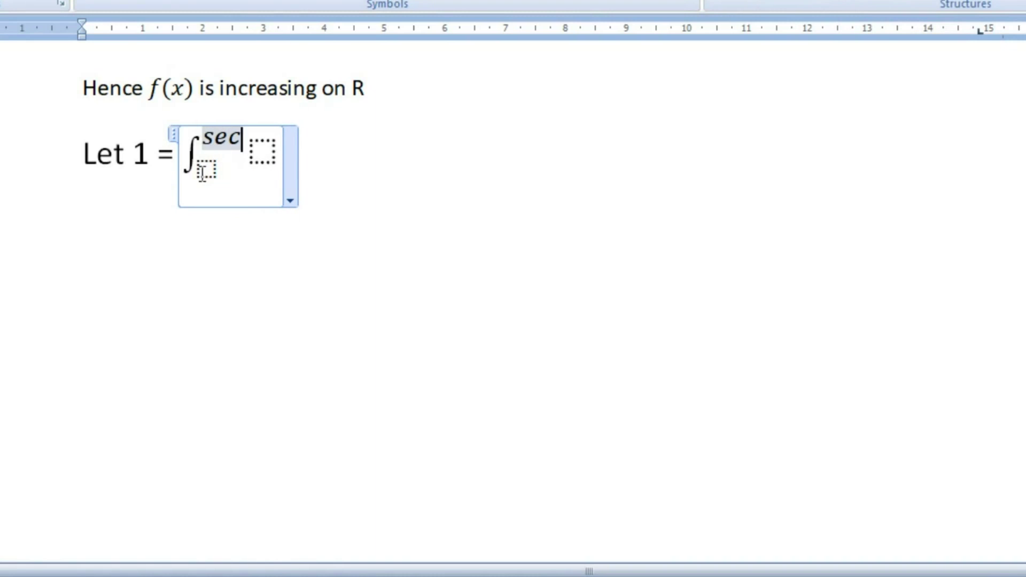
pyautogui.click(206, 170)
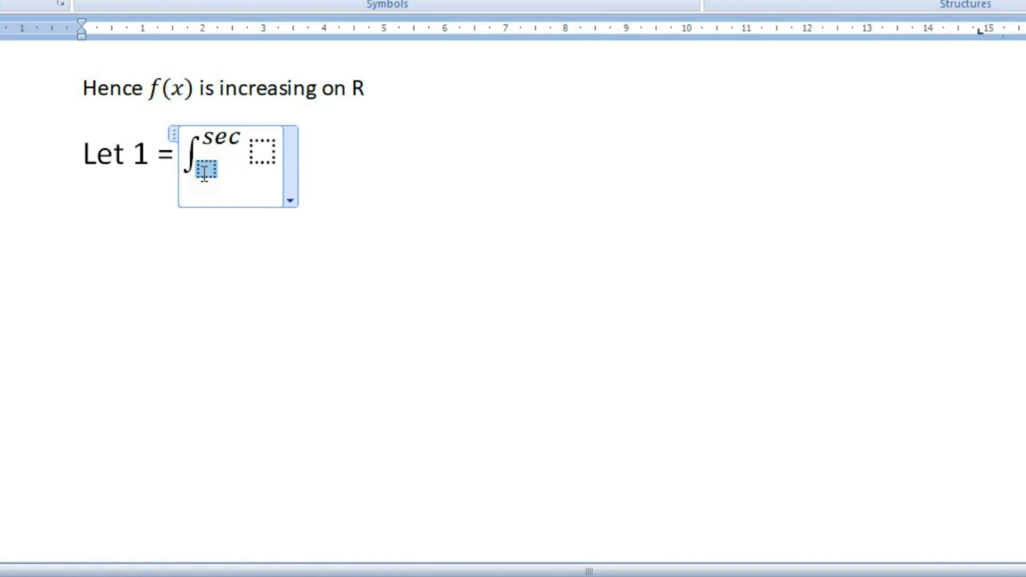
pyautogui.click(215, 141)
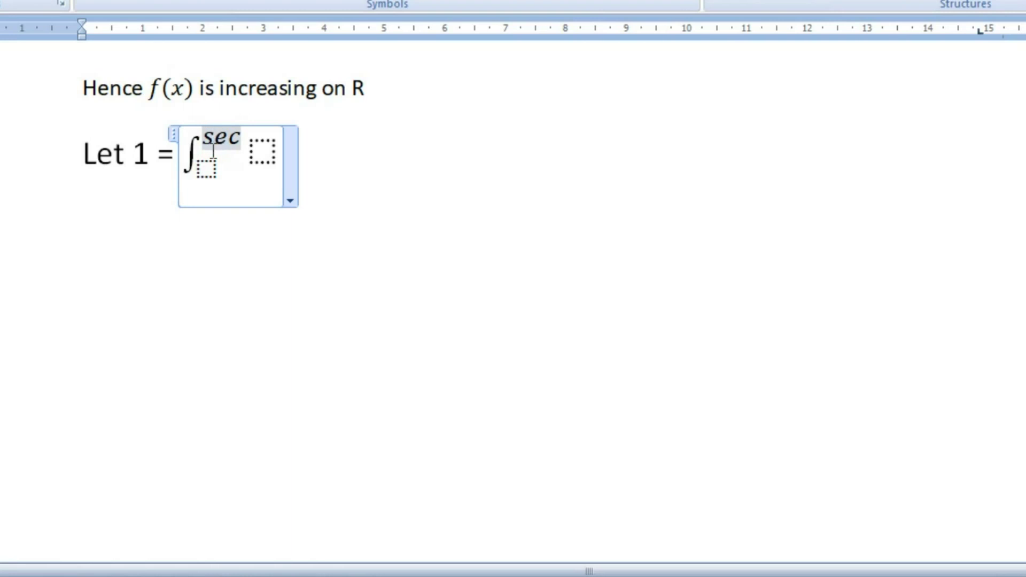
pyautogui.press('Delete')
pyautogui.press('Delete')
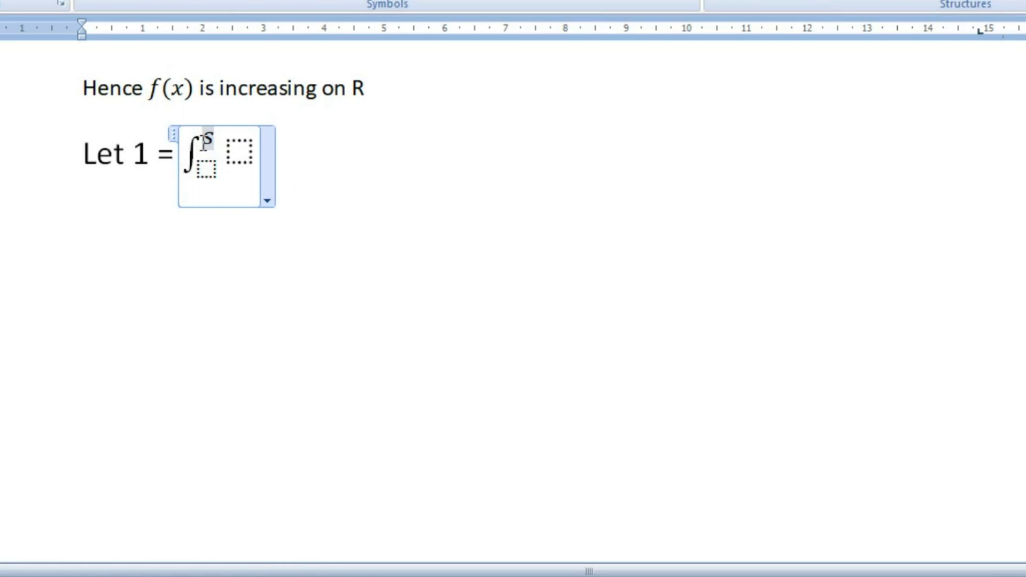
pyautogui.moveTo(205, 140); pyautogui.dragTo(220, 162)
pyautogui.click(230, 159)
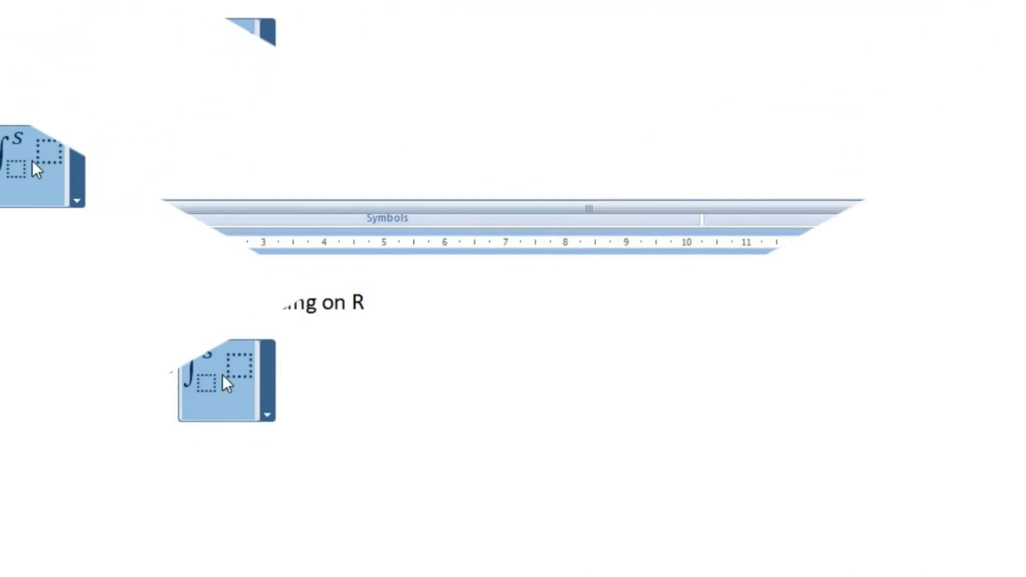
pyautogui.doubleClick(209, 139)
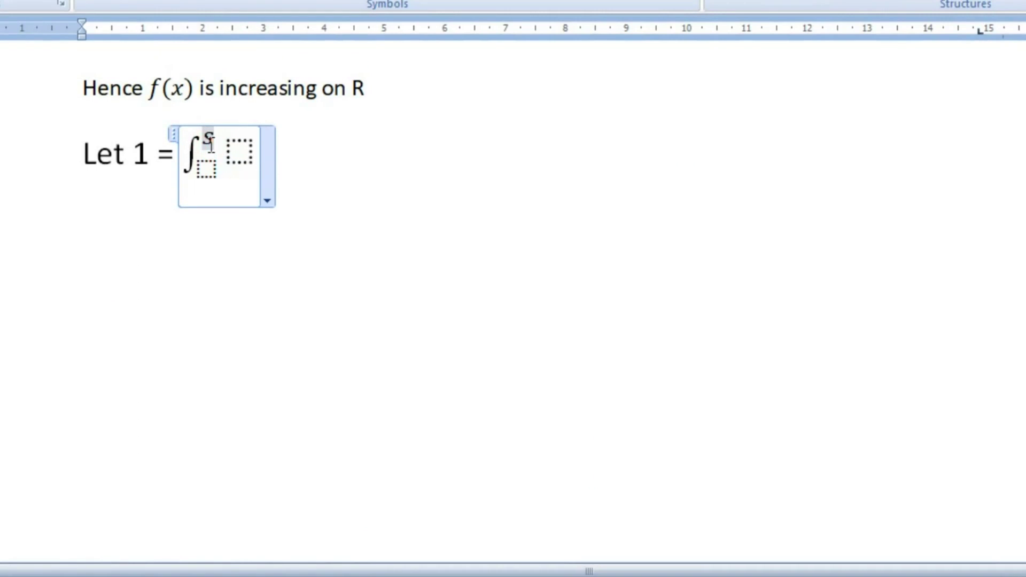
pyautogui.press('BackSpace')
# Hide the integral's lower limit from its right-click options.
pyautogui.click(243, 158)
pyautogui.rightClick(242, 159)
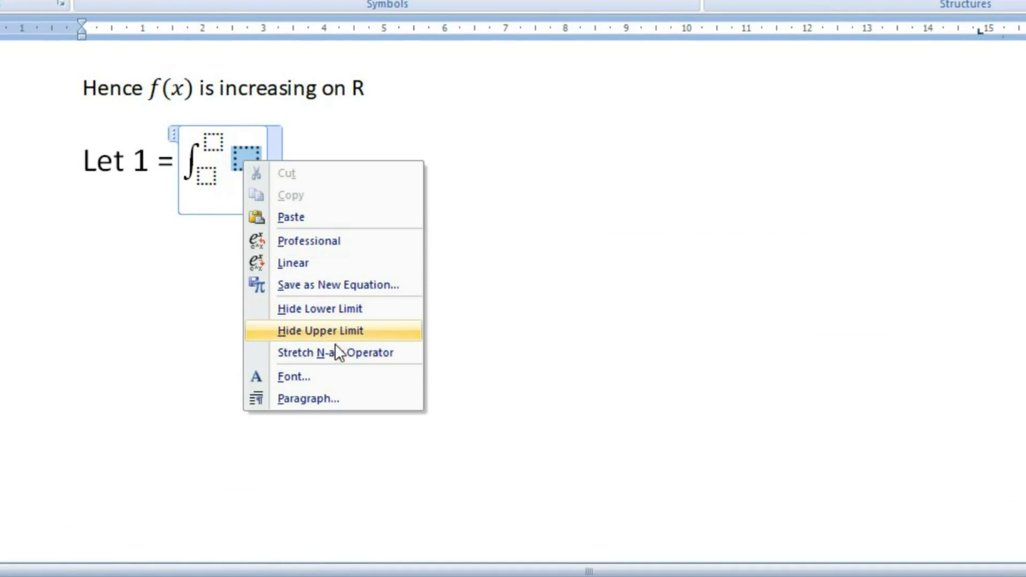
pyautogui.click(210, 142)
pyautogui.rightClick(209, 143)
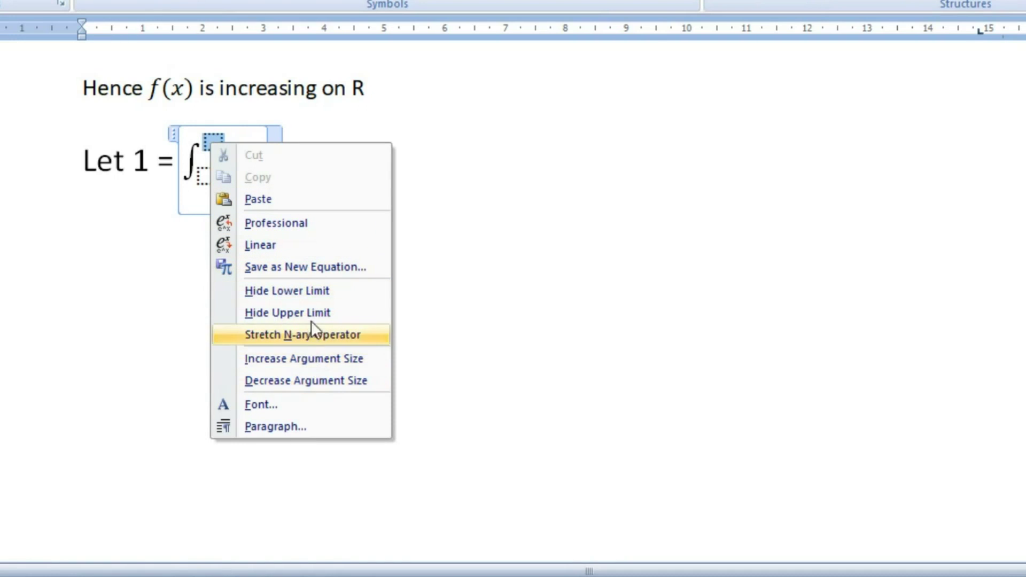
pyautogui.click(319, 291)
# Hide the integral's upper limit too, leaving a plain integral sign.
pyautogui.click(214, 142)
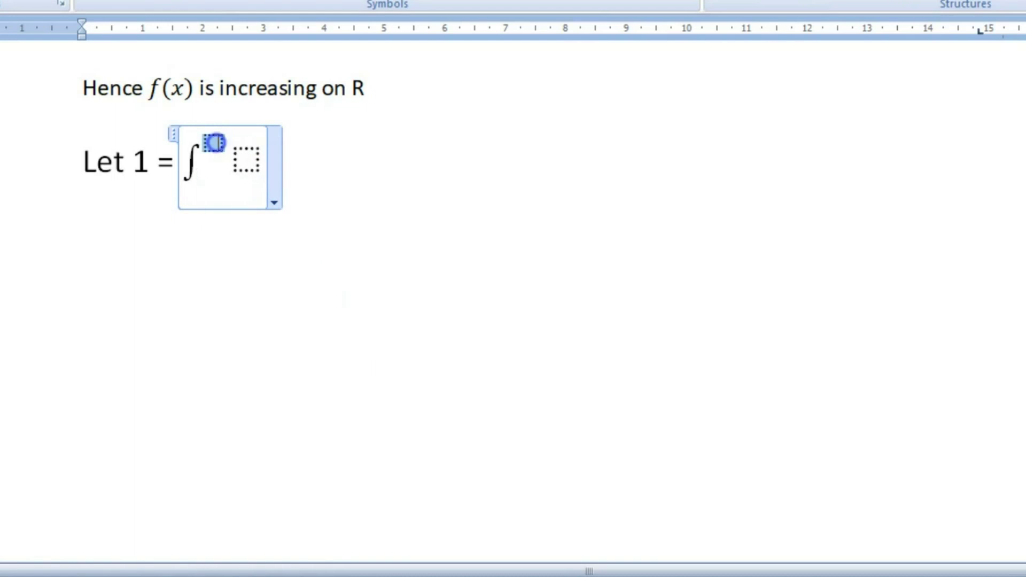
pyautogui.rightClick(213, 143)
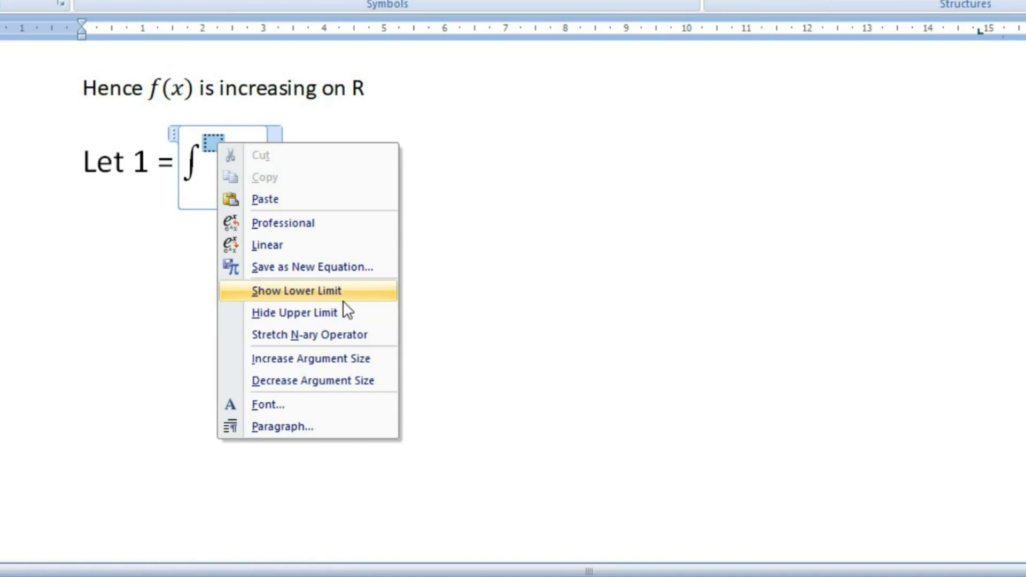
pyautogui.click(342, 313)
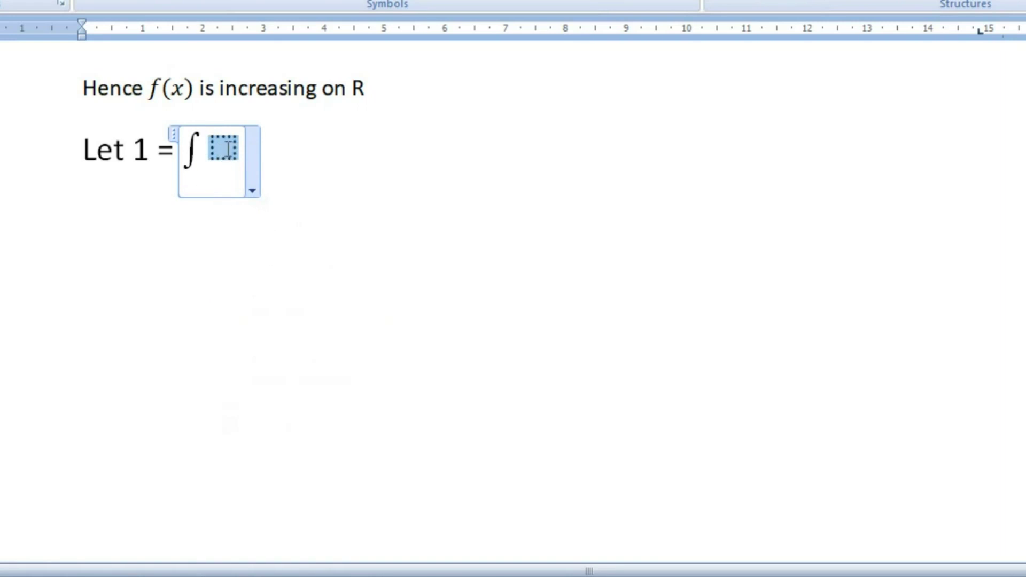
pyautogui.rightClick(228, 149)
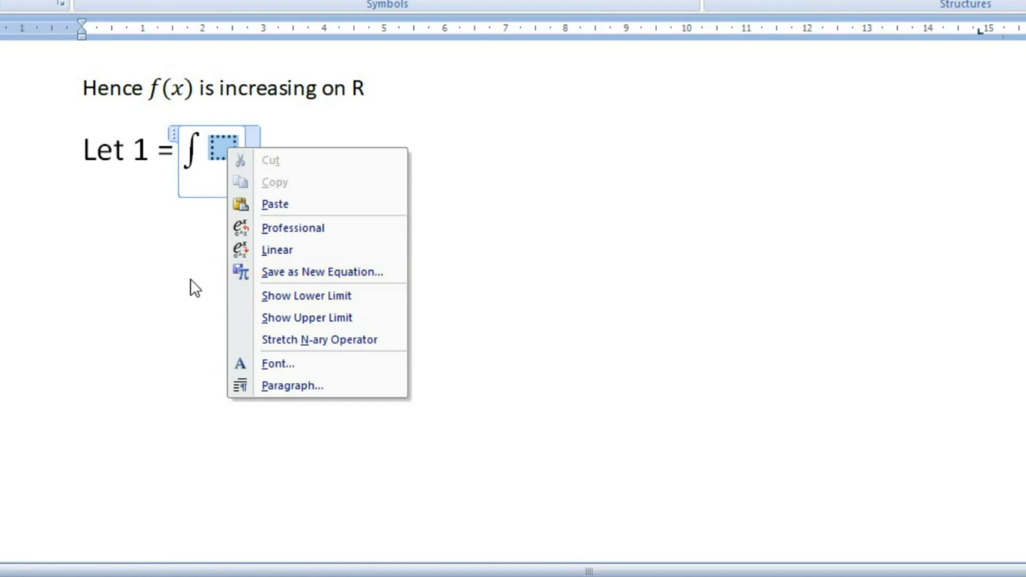
pyautogui.click(215, 160)
# Replace the old integral with a fresh blank equation after 'Let 1 =' beginning with f.
pyautogui.press('BackSpace')
pyautogui.press('BackSpace')
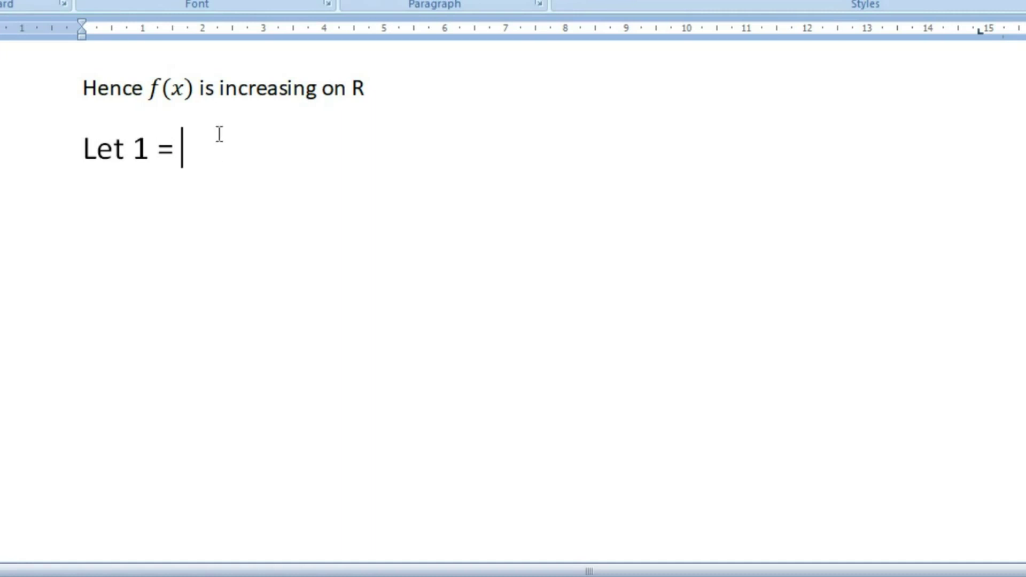
pyautogui.click(133, 0)
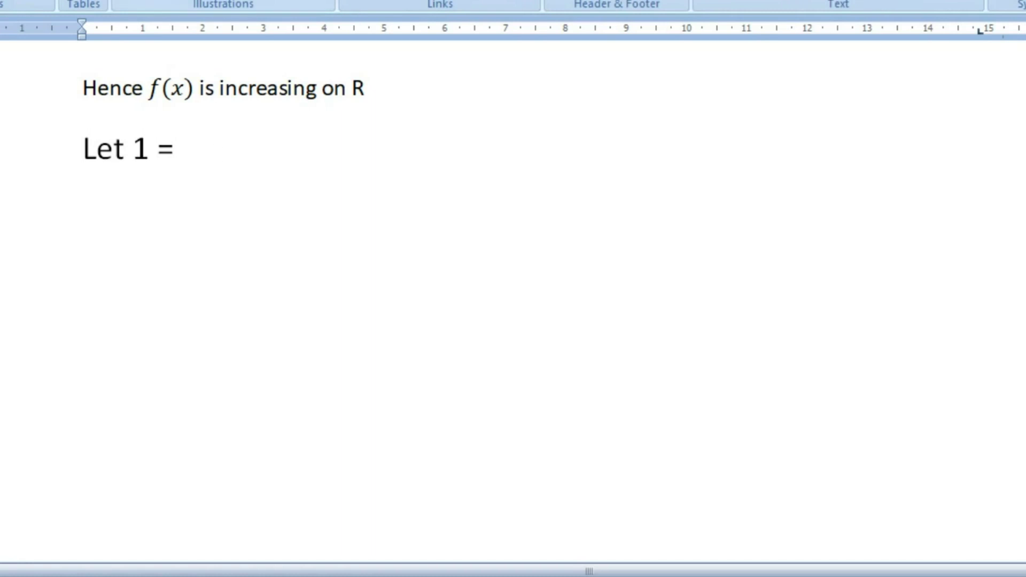
pyautogui.click(1011, 3)
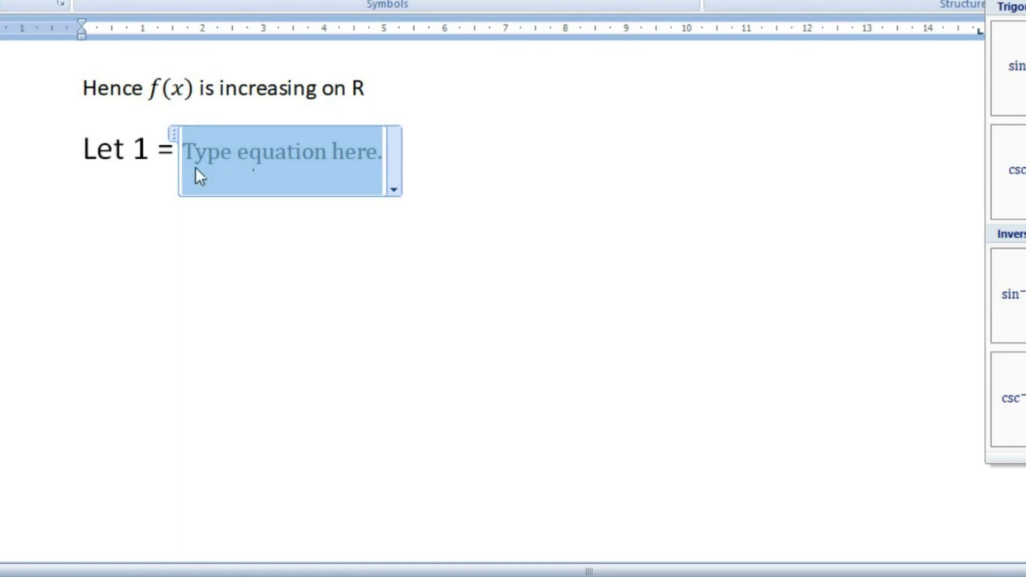
pyautogui.click(210, 166)
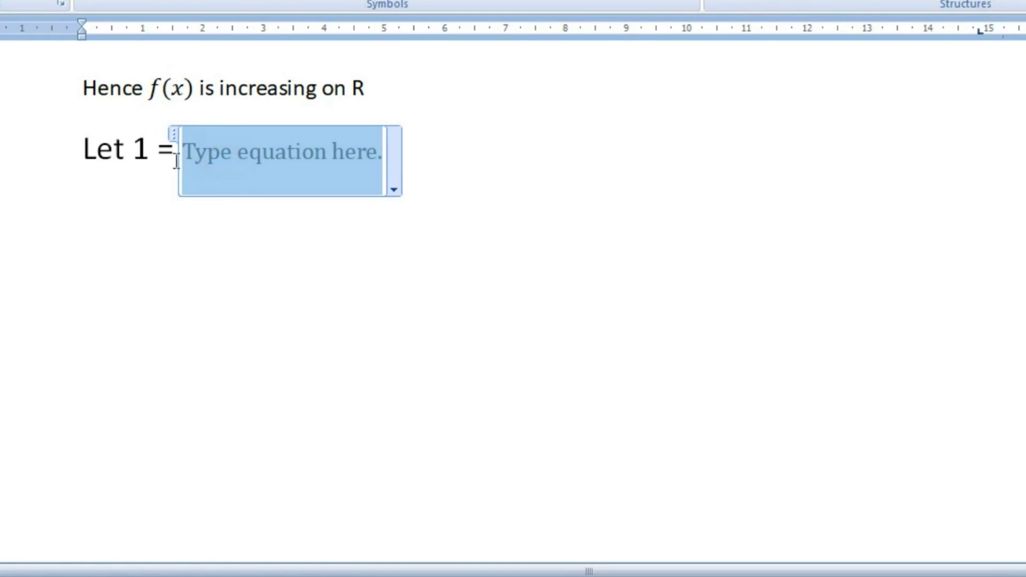
pyautogui.write('f')
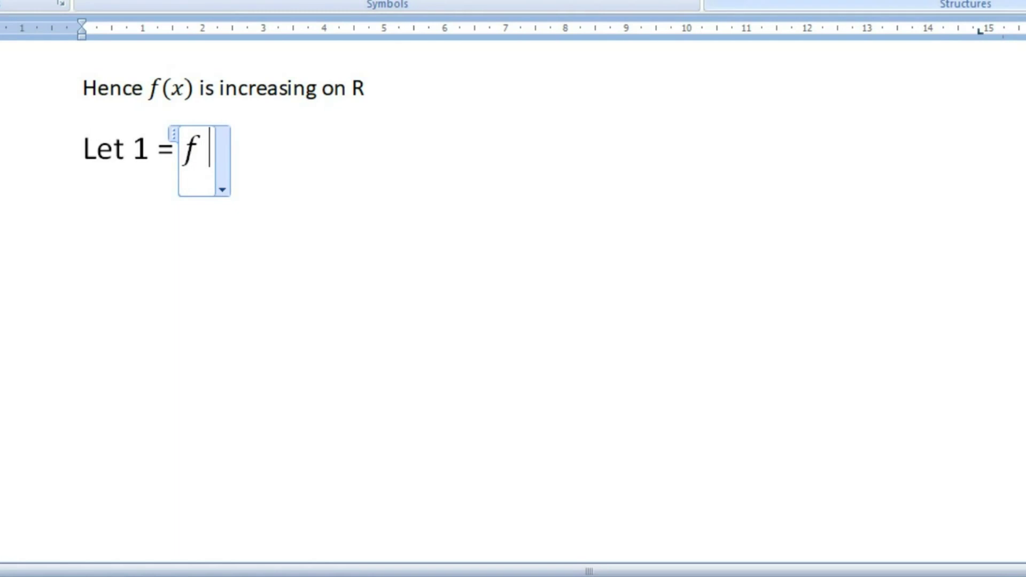
# Add a stacked fraction after the f with sec²x as its numerator.
pyautogui.click(719, 2)
pyautogui.click(748, 67)
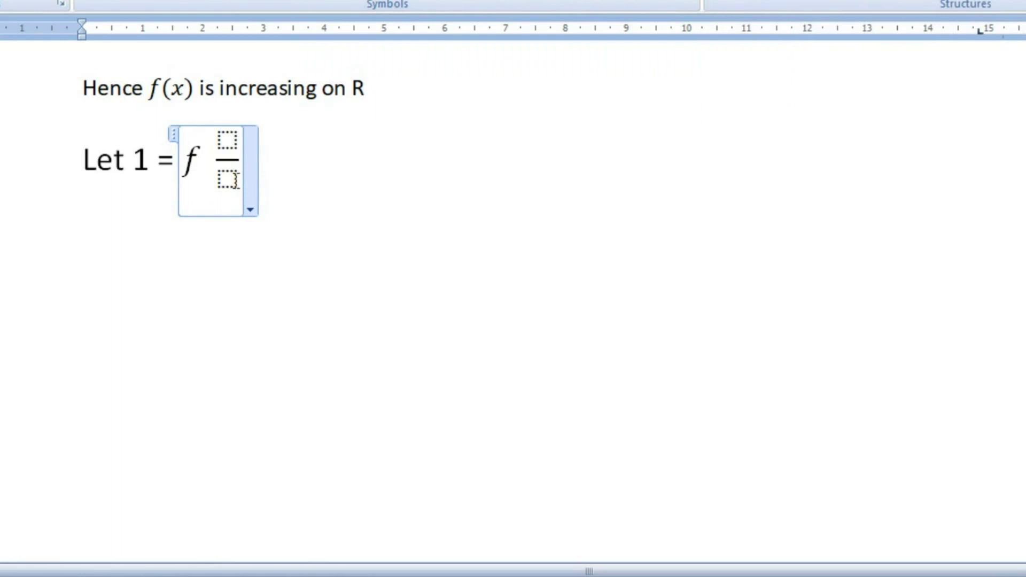
pyautogui.click(229, 142)
pyautogui.click(750, 4)
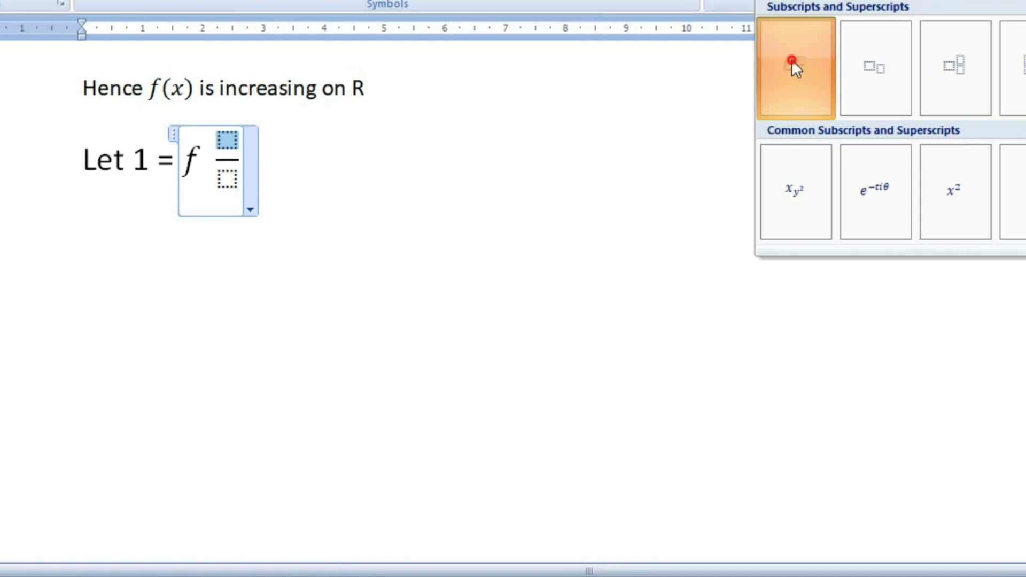
pyautogui.click(795, 67)
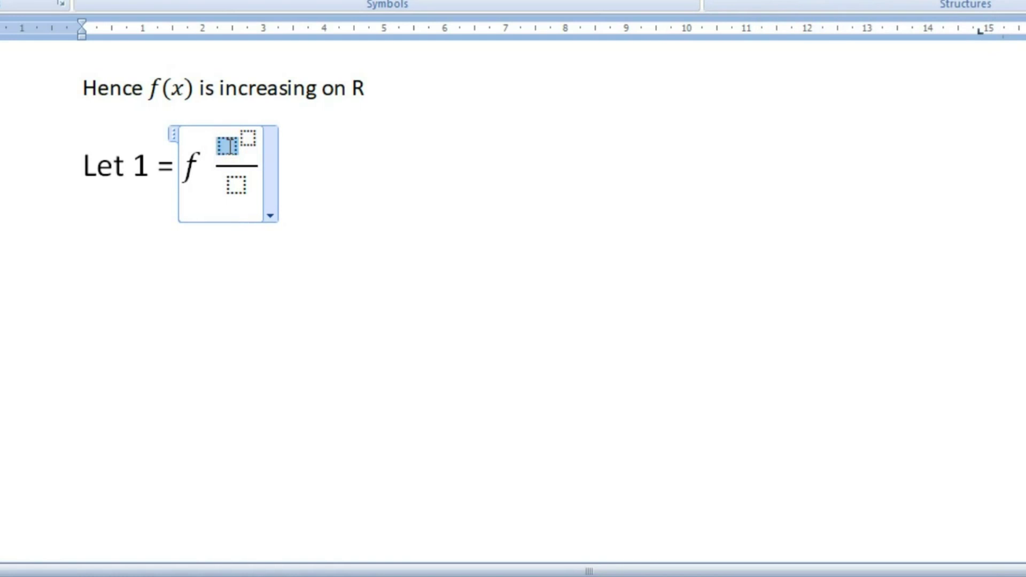
pyautogui.write('sec')
pyautogui.click(266, 139)
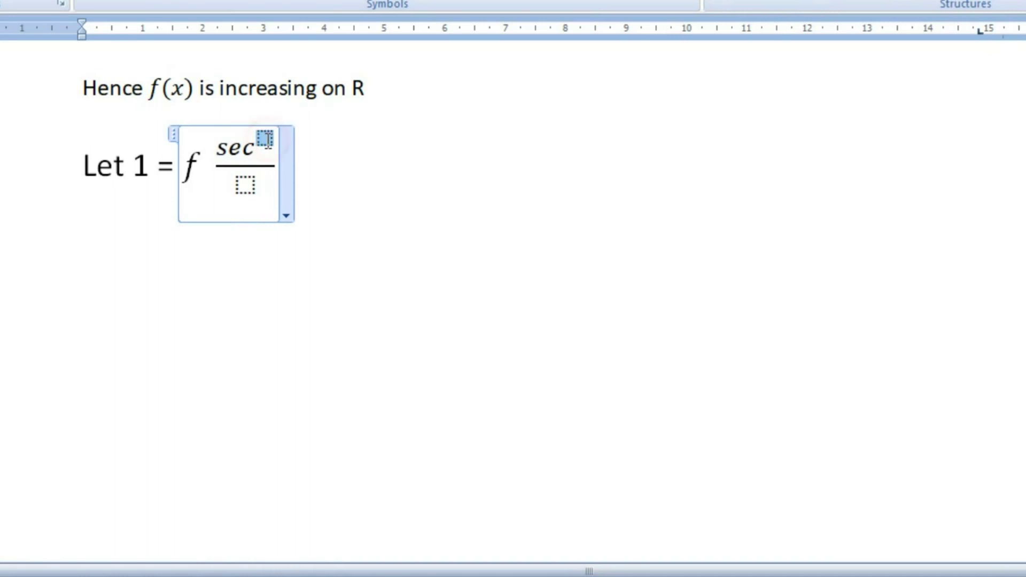
pyautogui.write('2')
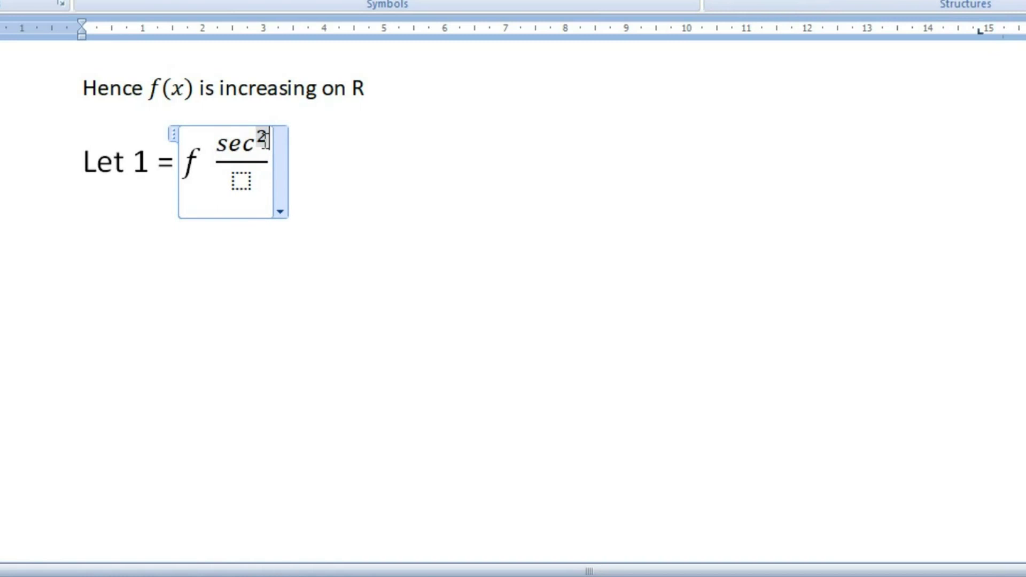
pyautogui.press('Right')
pyautogui.write('x')
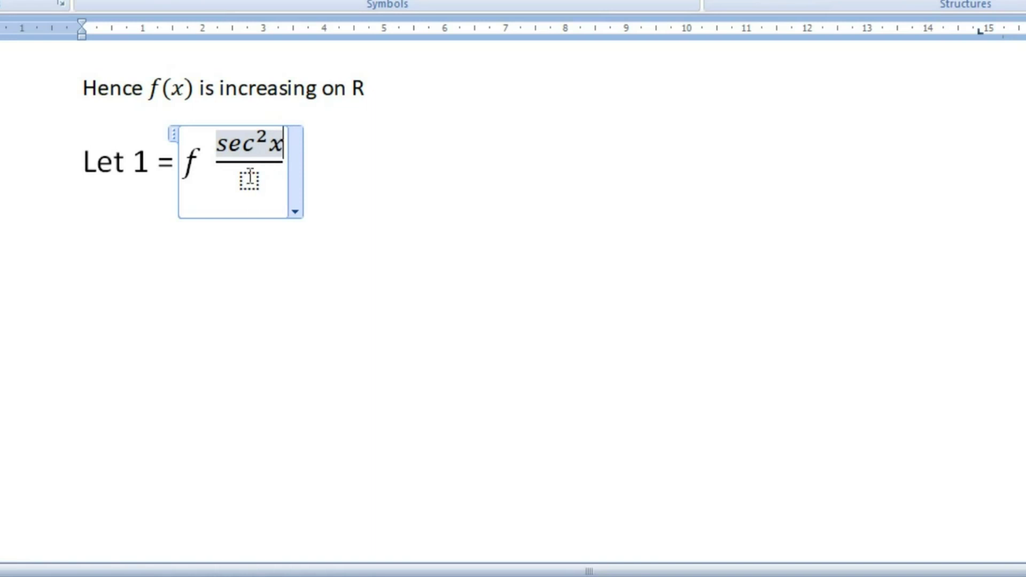
pyautogui.click(249, 181)
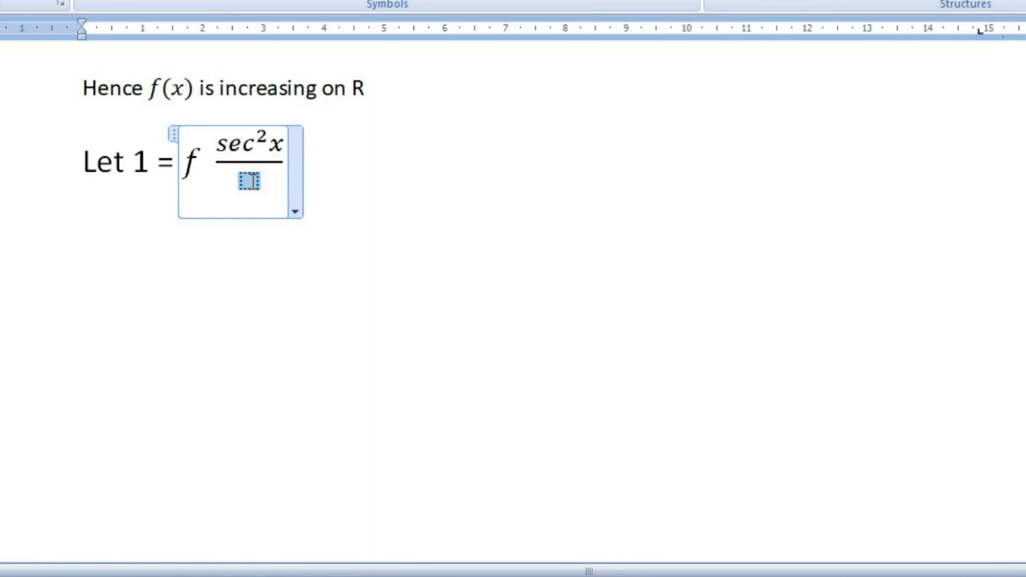
# Fill the fraction's denominator with cosec²x using a superscript structure.
pyautogui.write('cose')
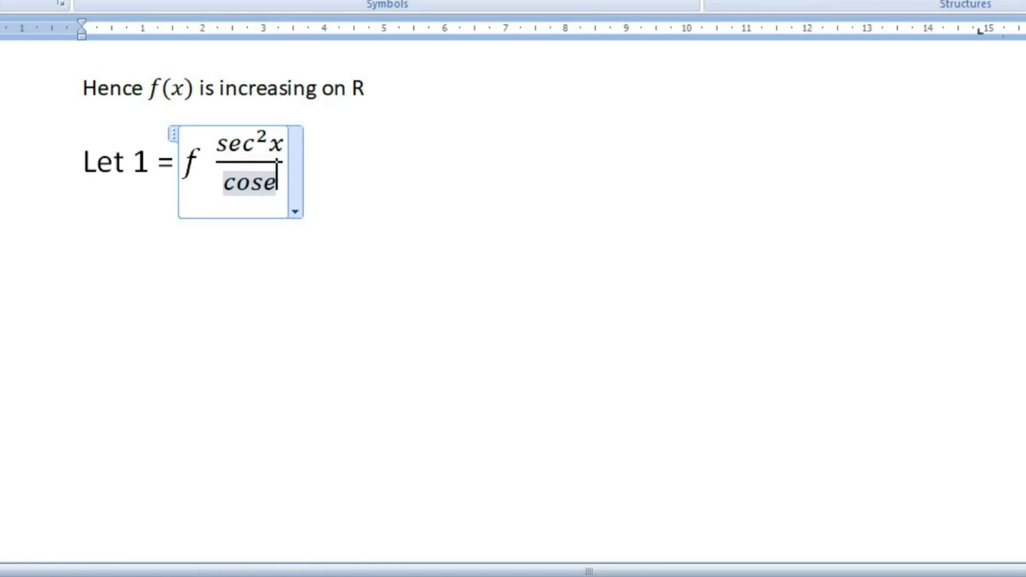
pyautogui.press('BackSpace')
pyautogui.press('BackSpace')
pyautogui.press('BackSpace')
pyautogui.press('BackSpace')
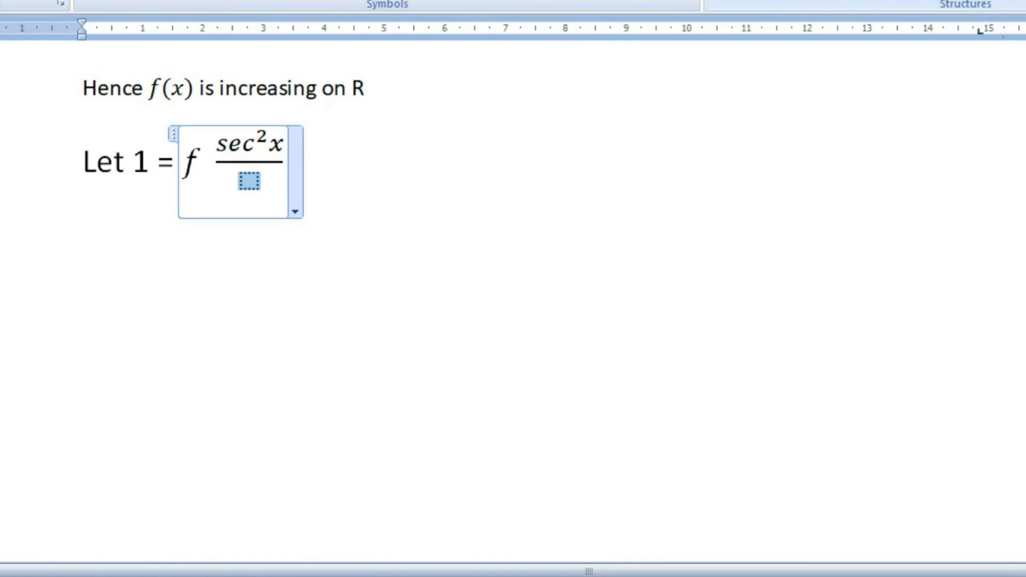
pyautogui.click(783, 1)
pyautogui.click(804, 62)
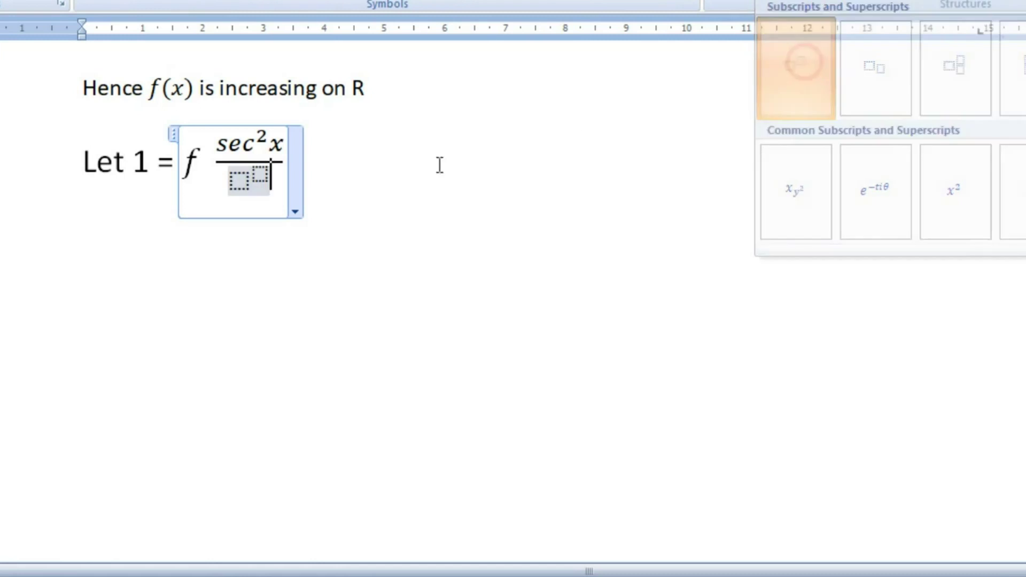
pyautogui.click(231, 183)
pyautogui.write('cosec')
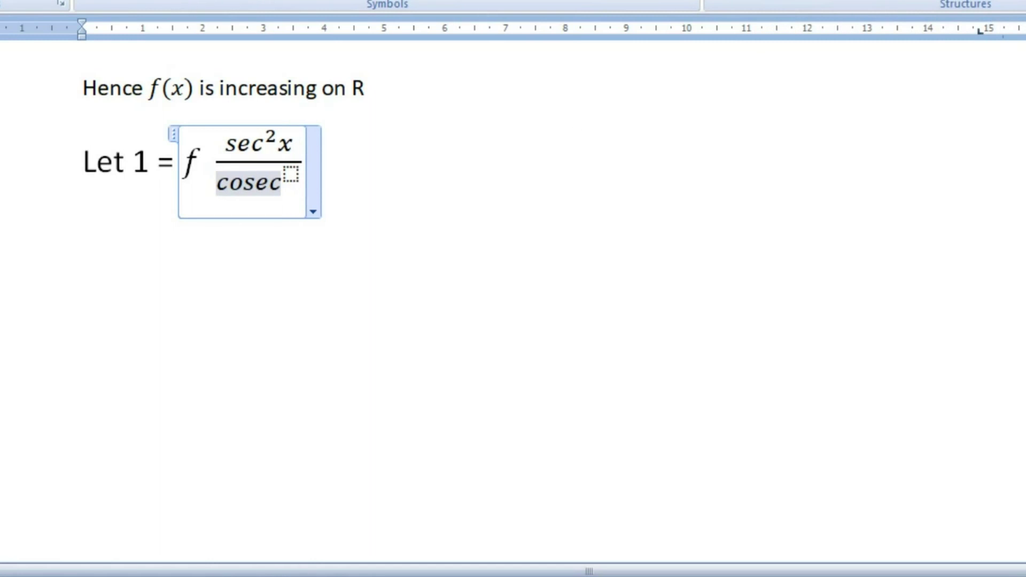
pyautogui.press('Right')
pyautogui.write('2')
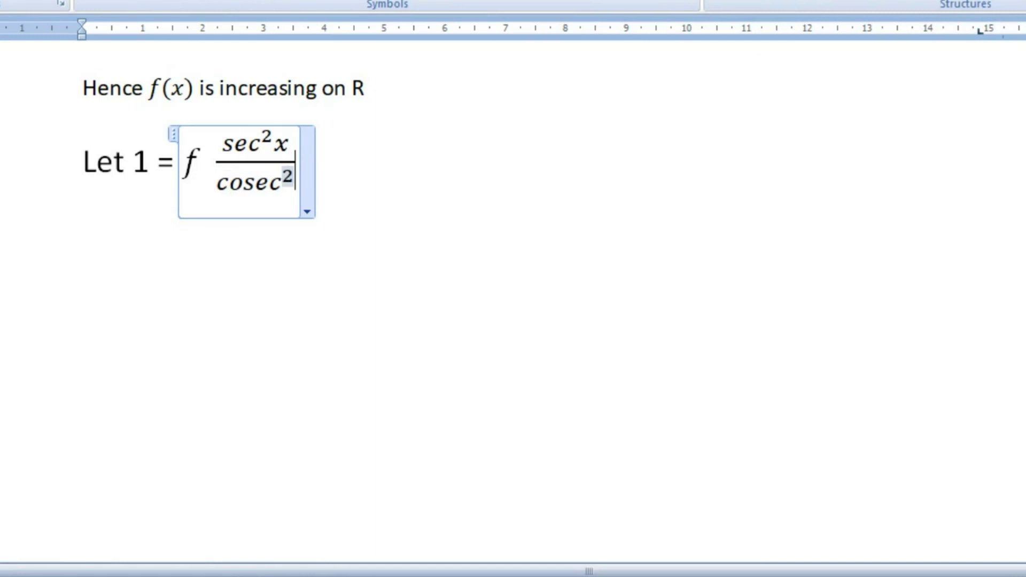
pyautogui.press('Right')
pyautogui.write('x')
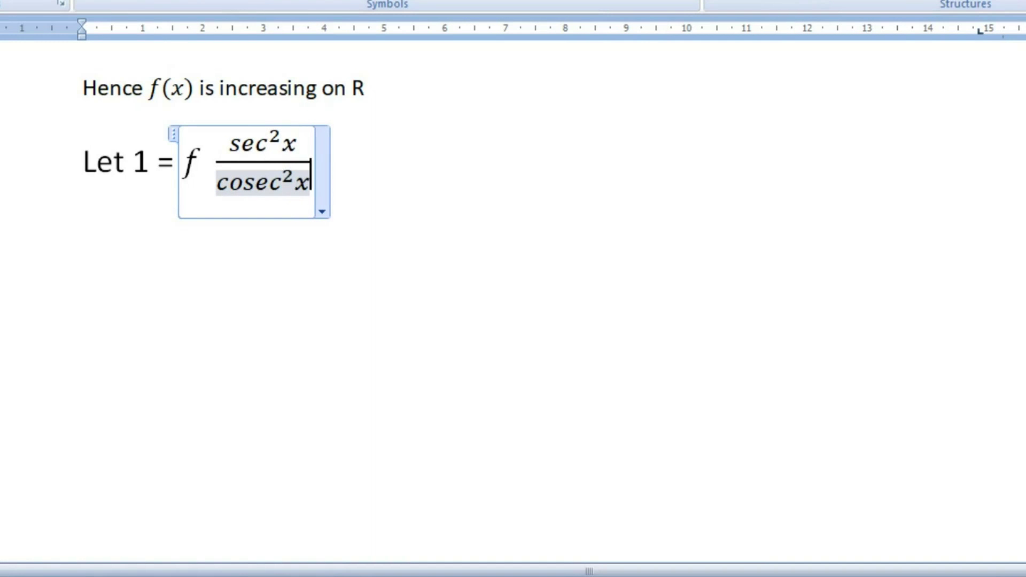
# Add dx after the fraction and finish editing the equation.
pyautogui.click(183, 194)
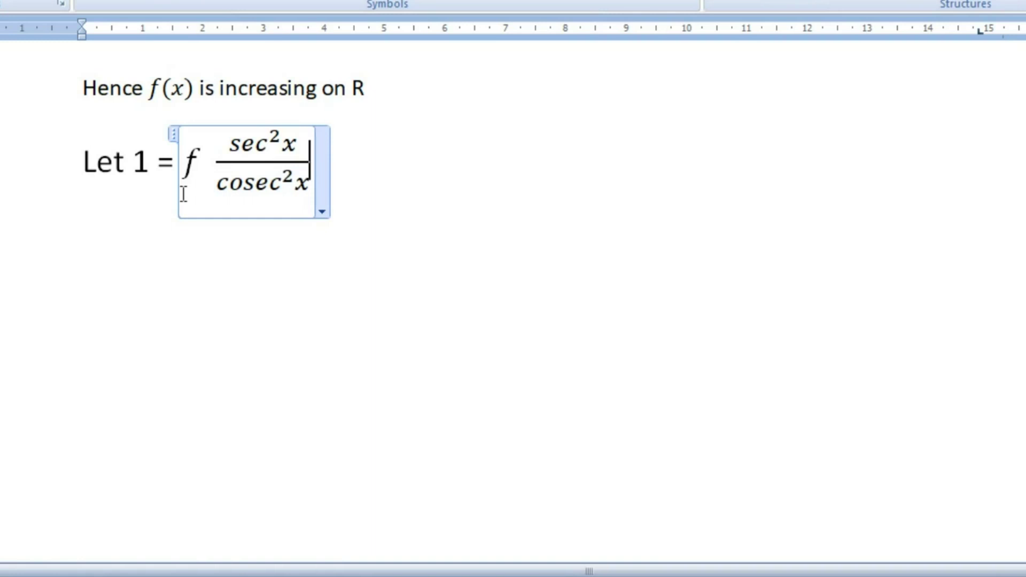
pyautogui.write(' d')
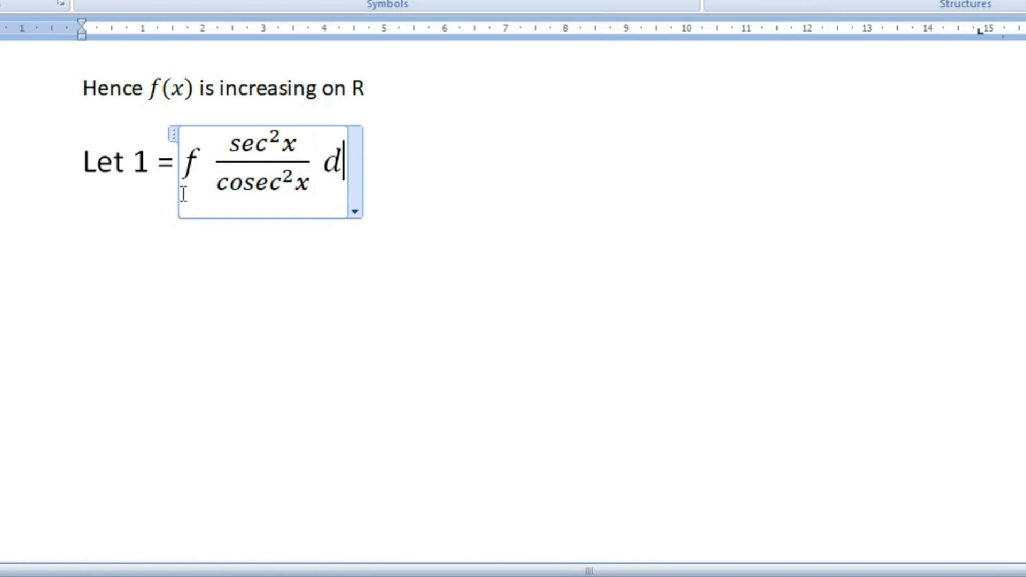
pyautogui.write('x')
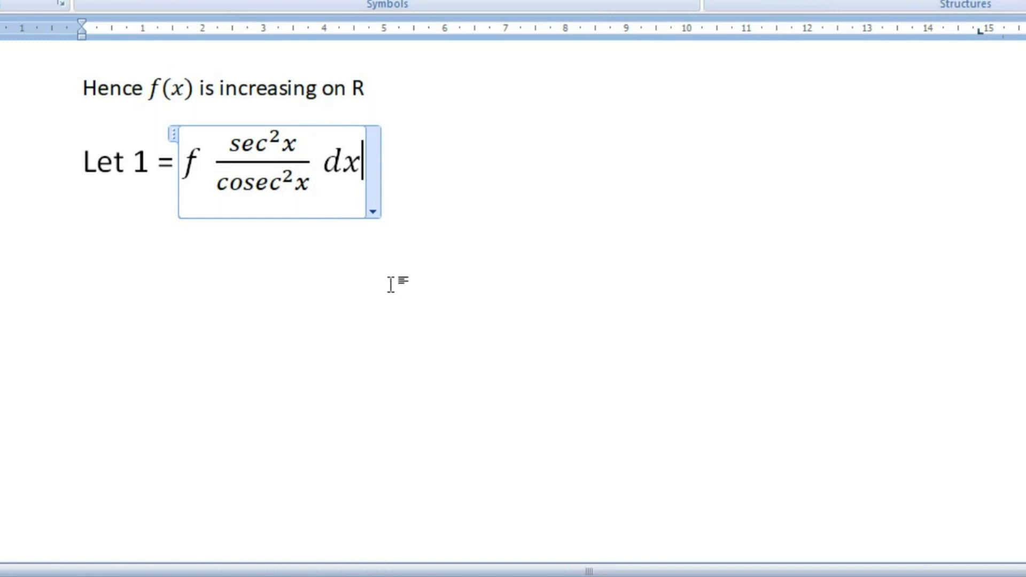
pyautogui.click(390, 282)
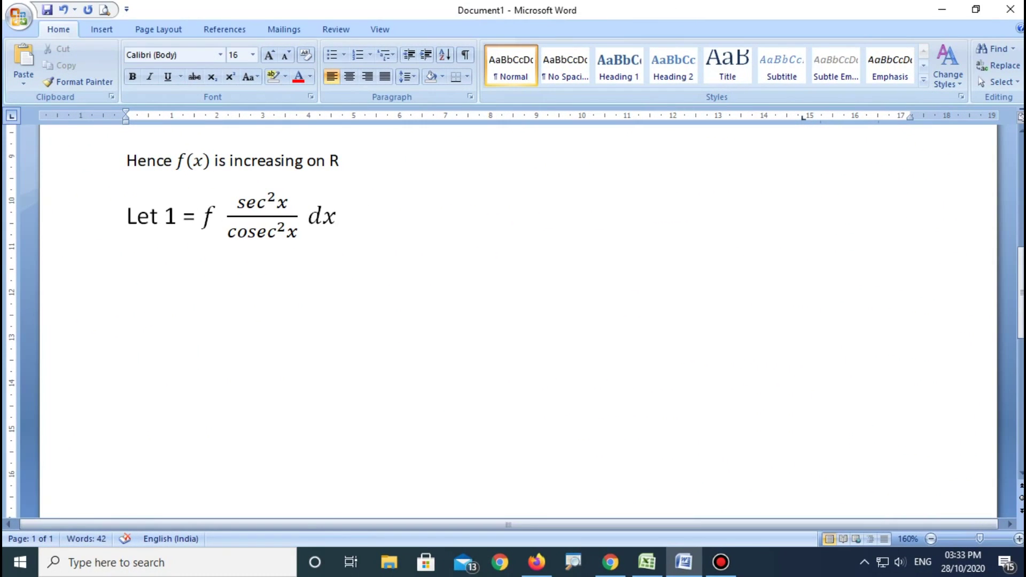
# Type '=' on a new line and insert a new blank equation after it.
pyautogui.write('=')
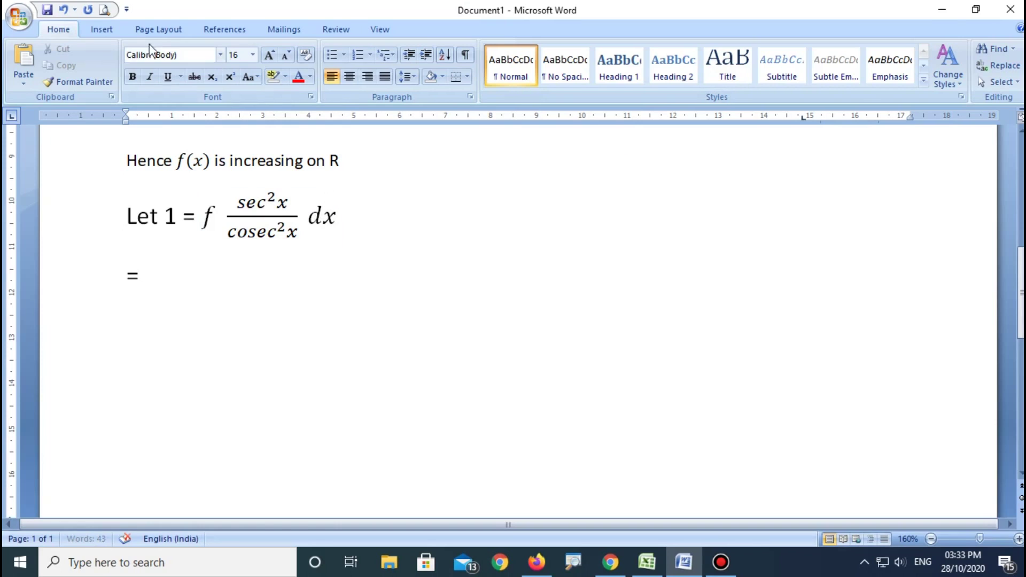
pyautogui.click(102, 30)
pyautogui.click(829, 79)
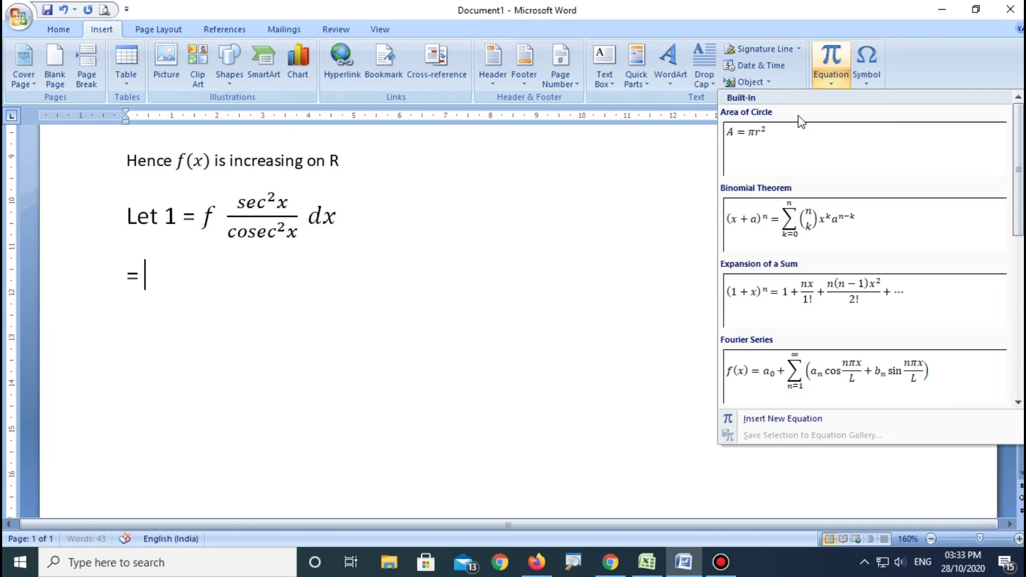
pyautogui.click(829, 62)
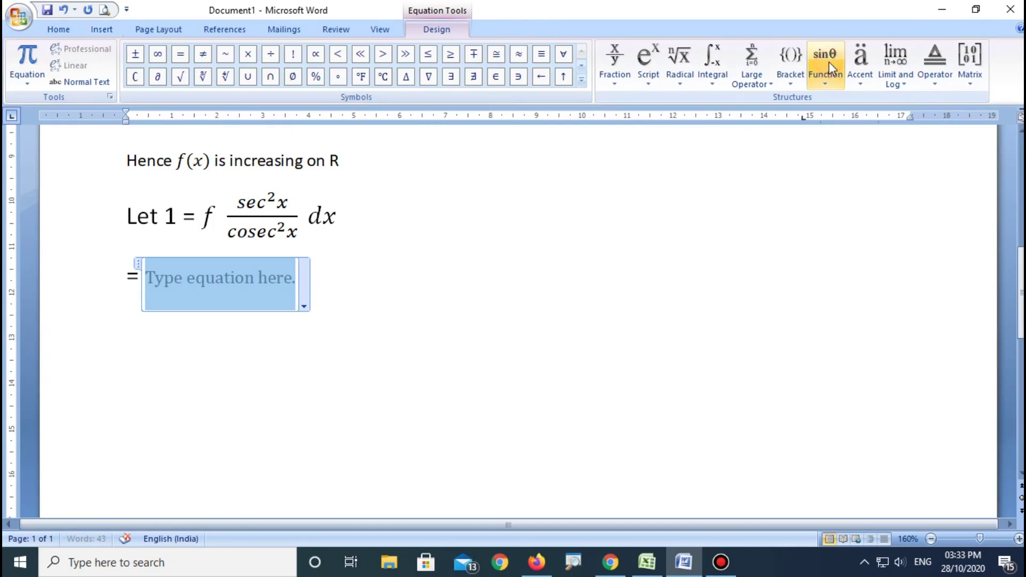
# Insert a stacked fraction with 1 as its numerator, removing a stray f.
pyautogui.click(614, 64)
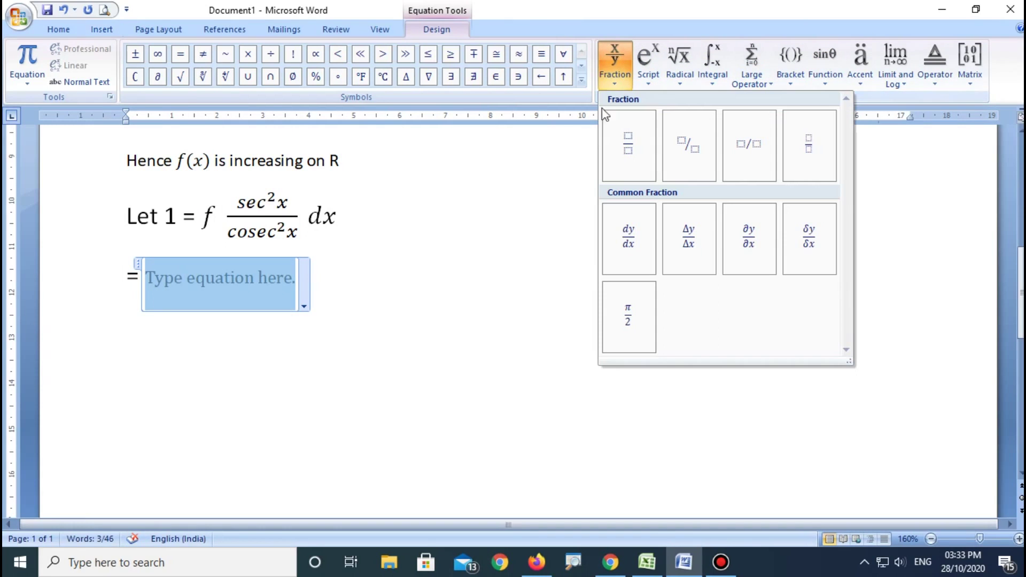
pyautogui.click(636, 147)
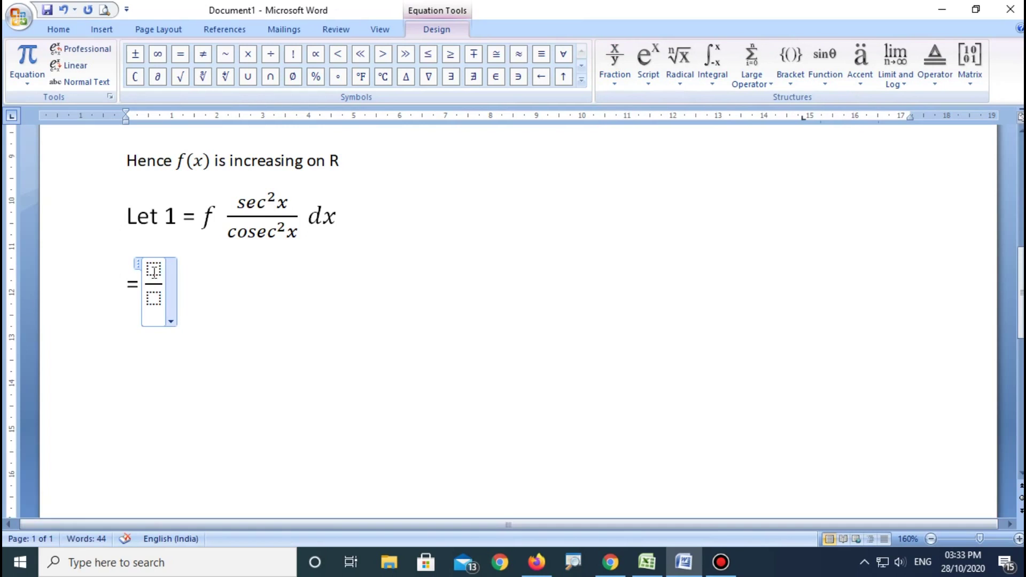
pyautogui.click(142, 282)
pyautogui.write('f')
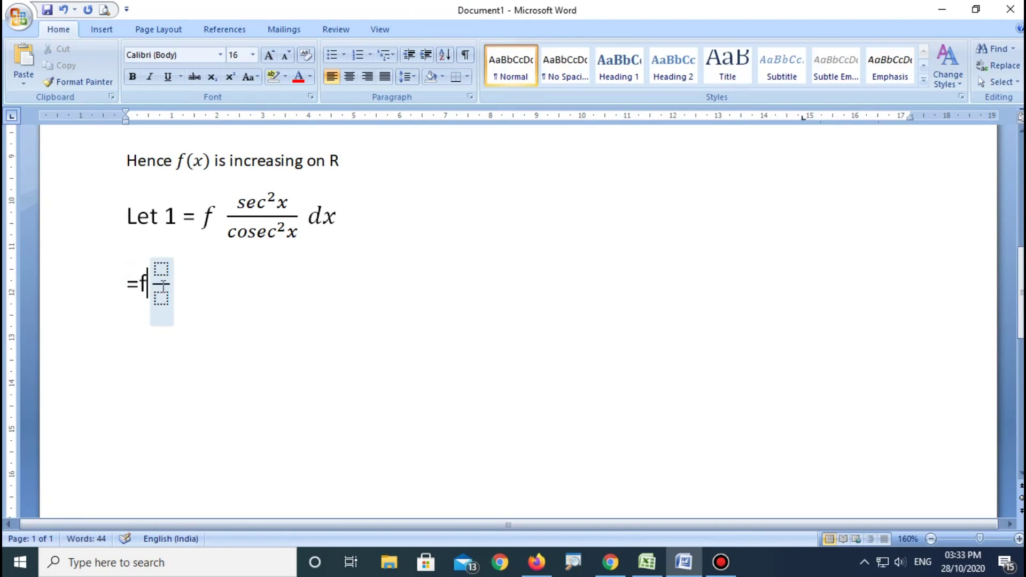
pyautogui.click(154, 283)
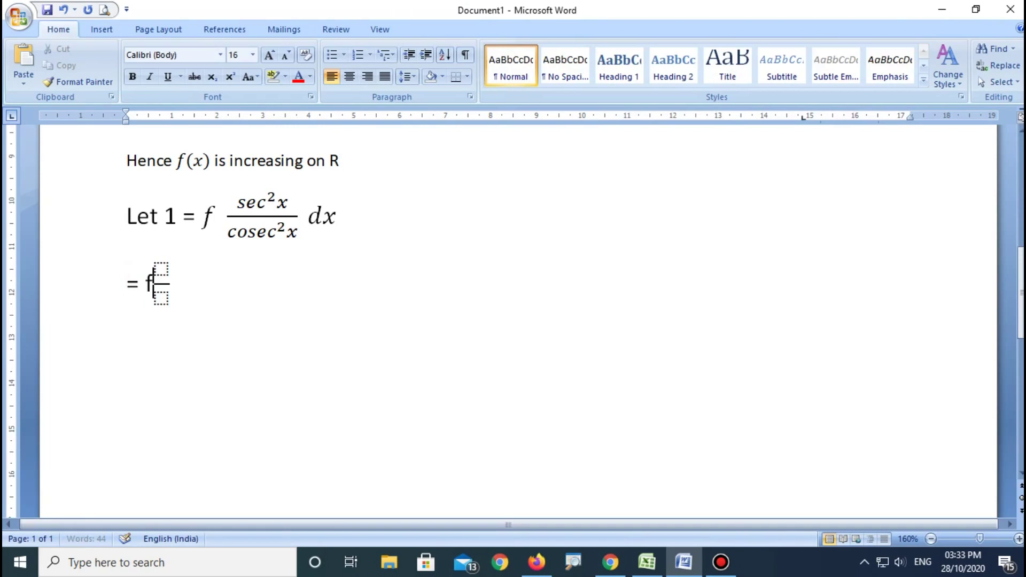
pyautogui.press('BackSpace')
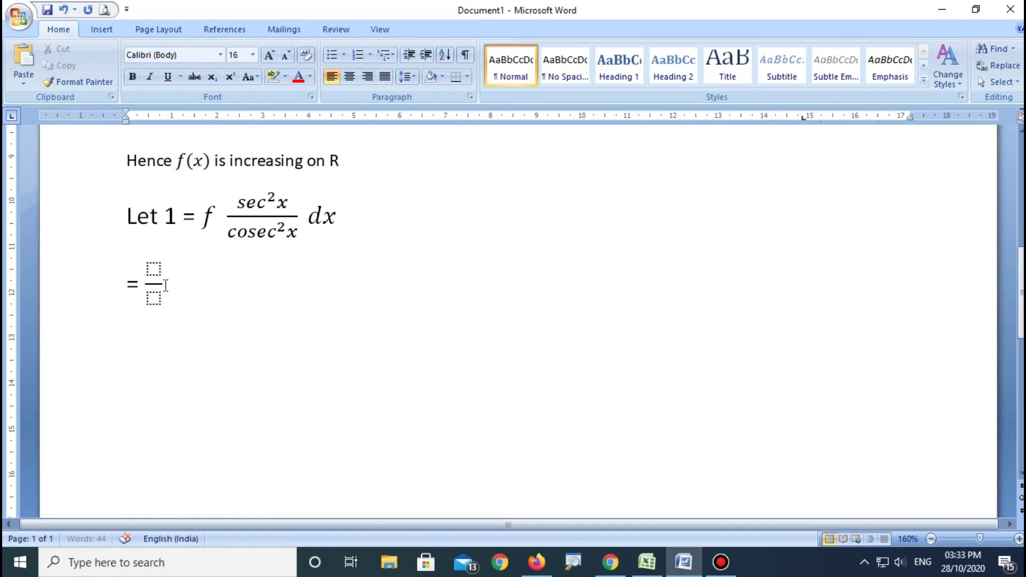
pyautogui.click(153, 270)
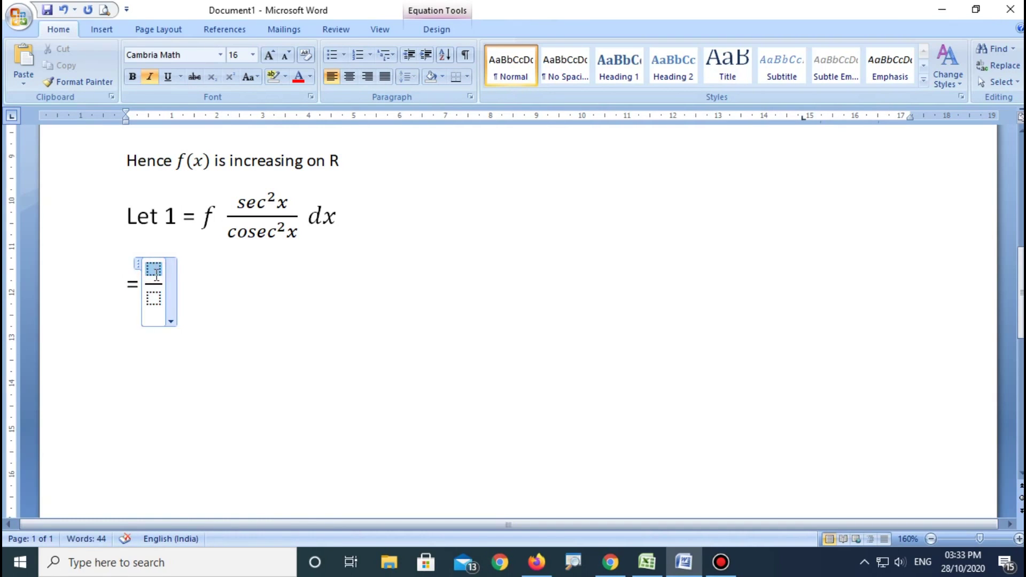
pyautogui.write('1')
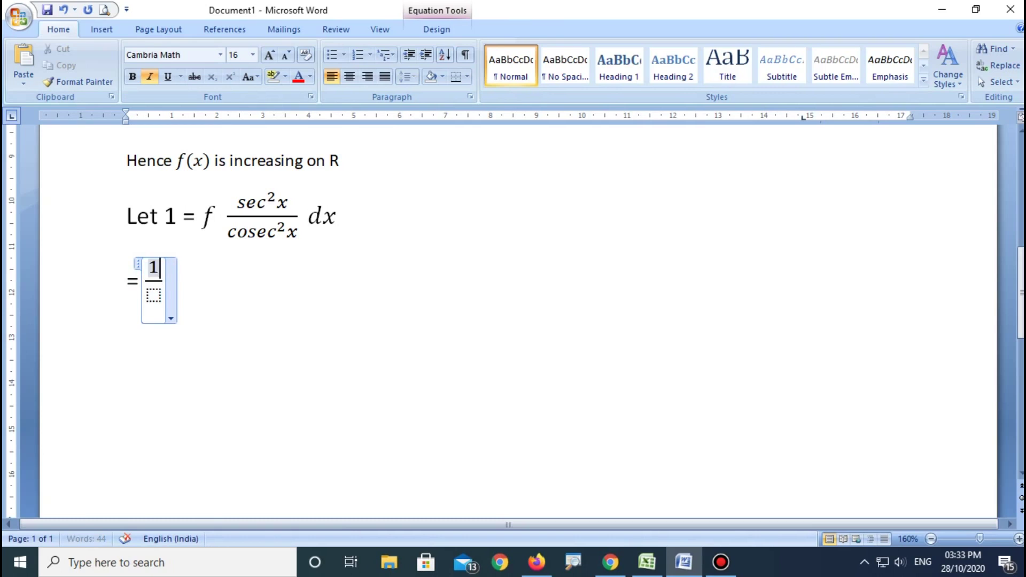
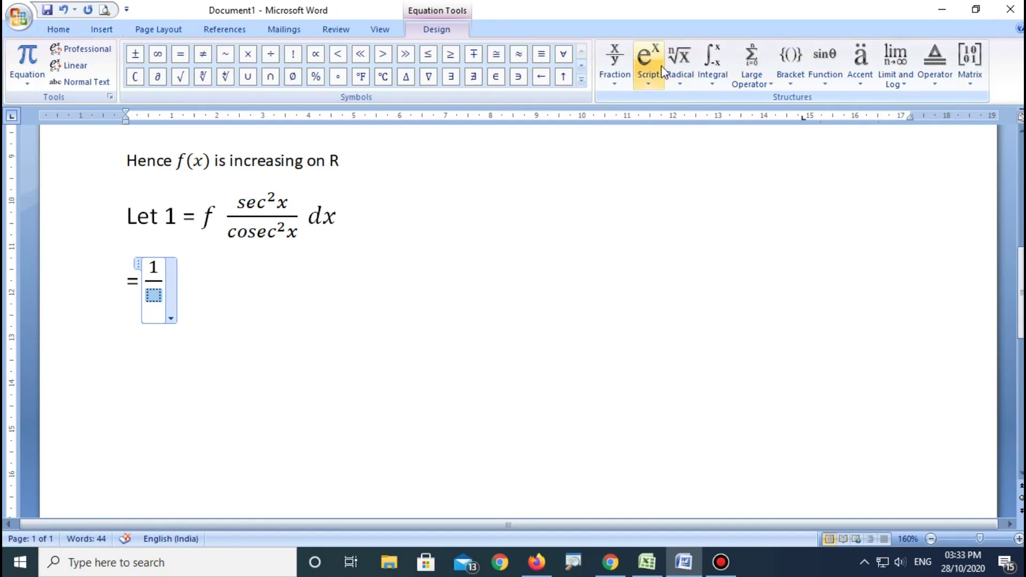
# Build cos²x in the denominator with a superscript template, then continue with dx = f.
pyautogui.click(649, 60)
pyautogui.click(664, 144)
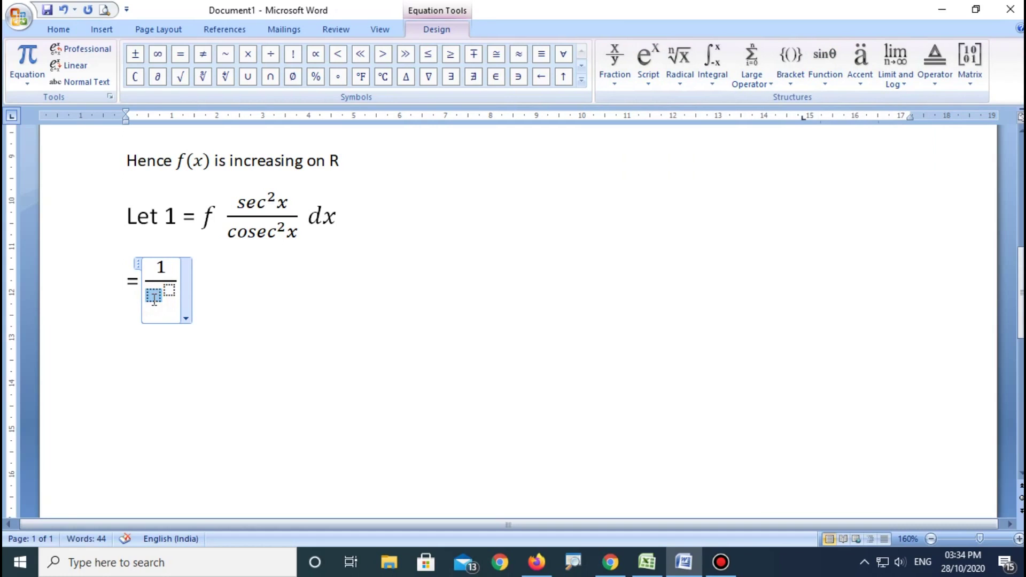
pyautogui.write('cos')
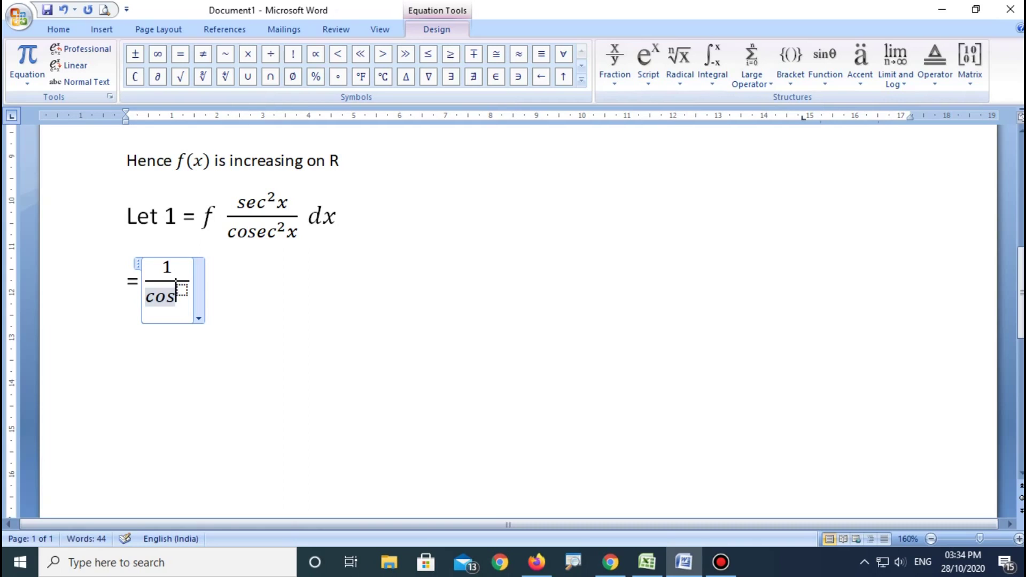
pyautogui.press('Right')
pyautogui.write('2')
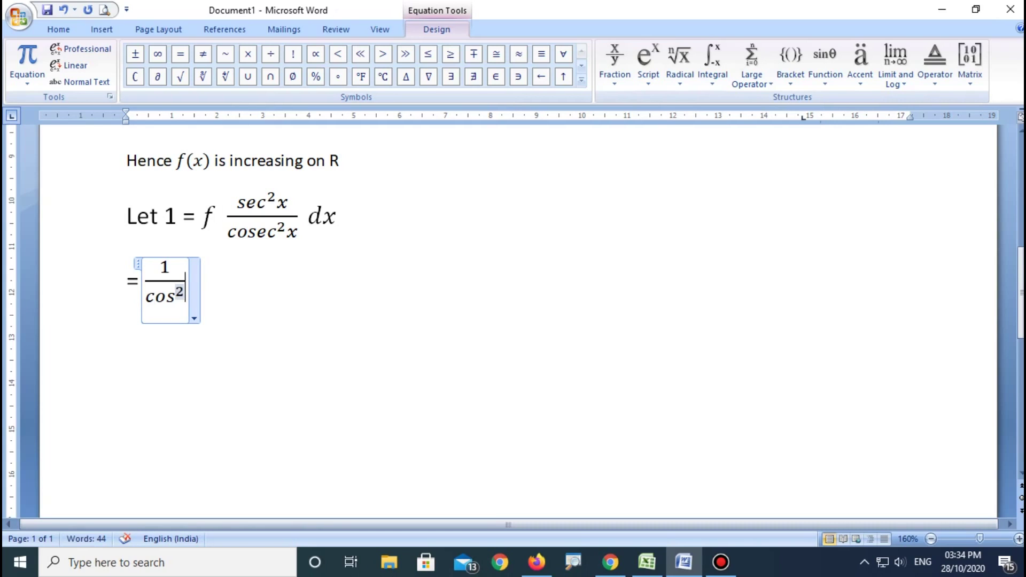
pyautogui.press('Right')
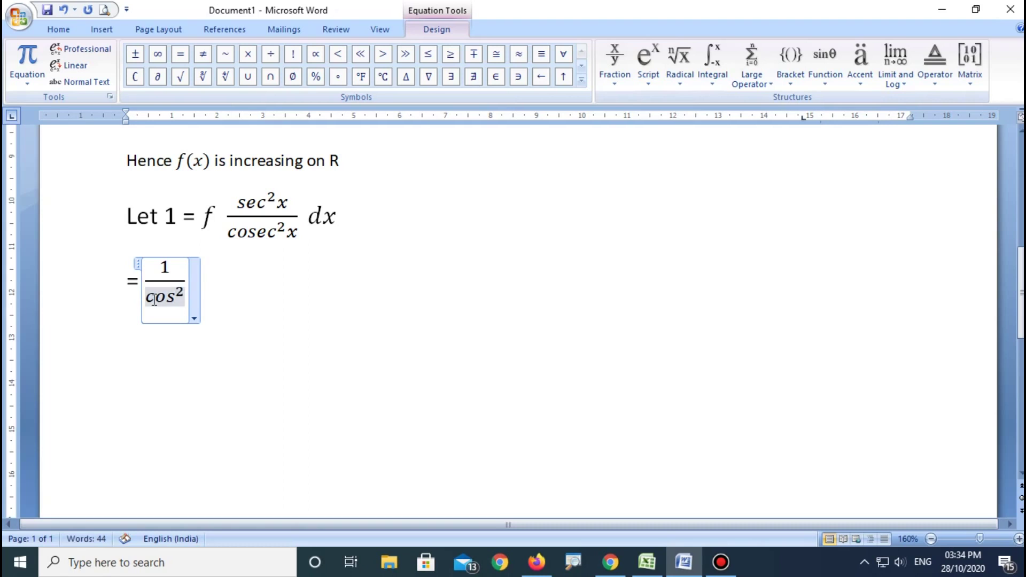
pyautogui.press('Right')
pyautogui.press('Left')
pyautogui.write('x')
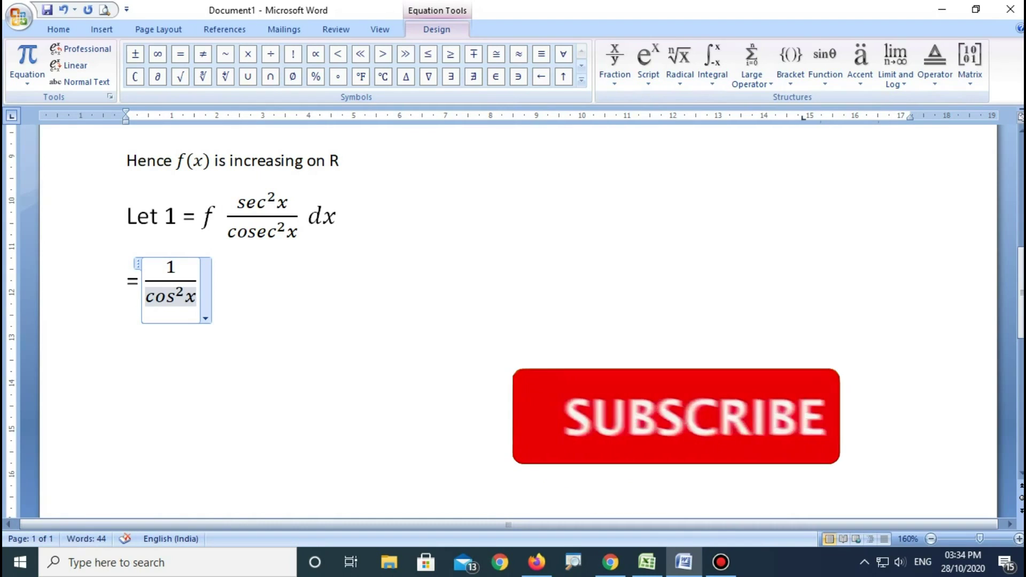
pyautogui.press('Right')
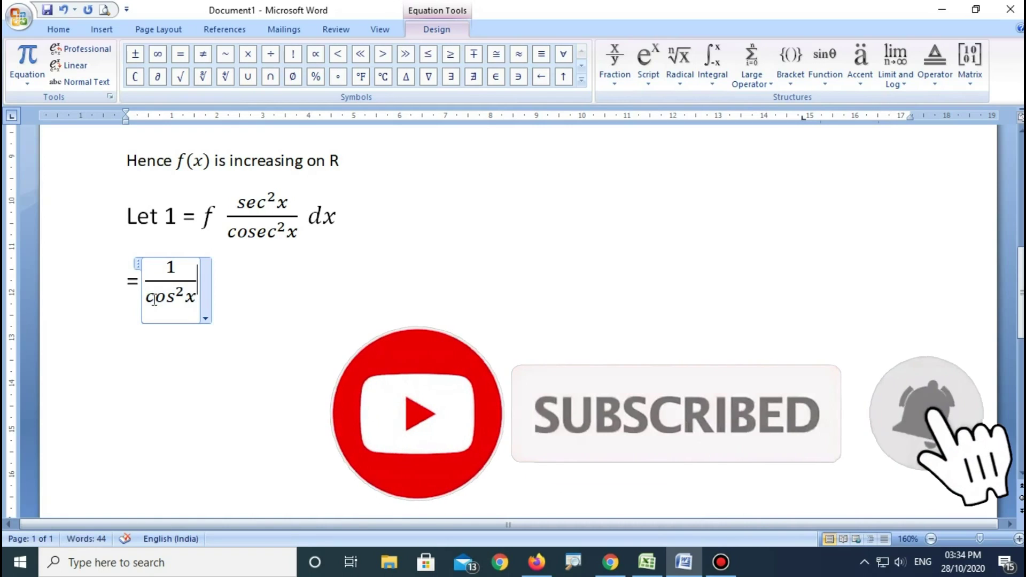
pyautogui.write(' dx')
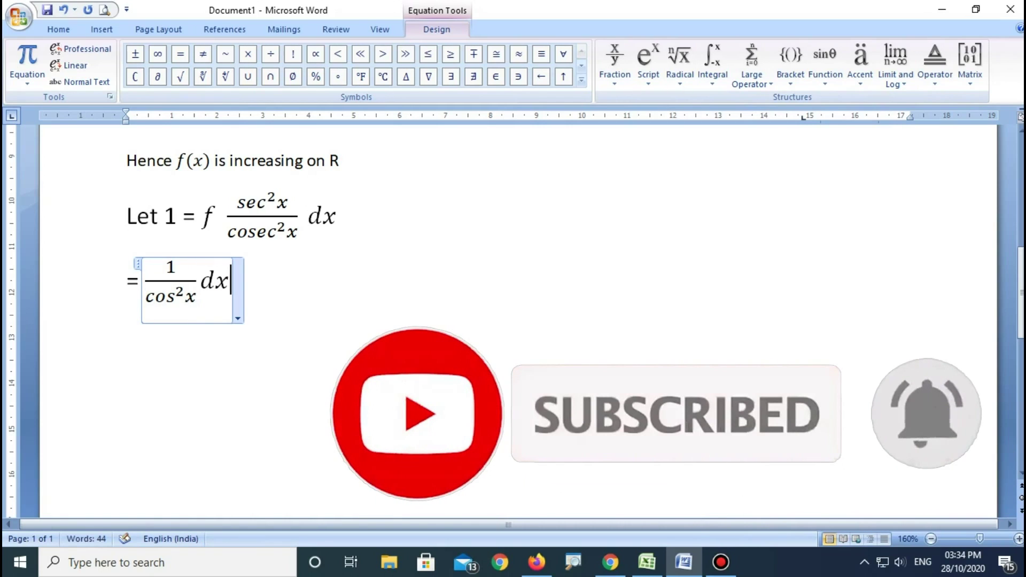
pyautogui.write(' = ')
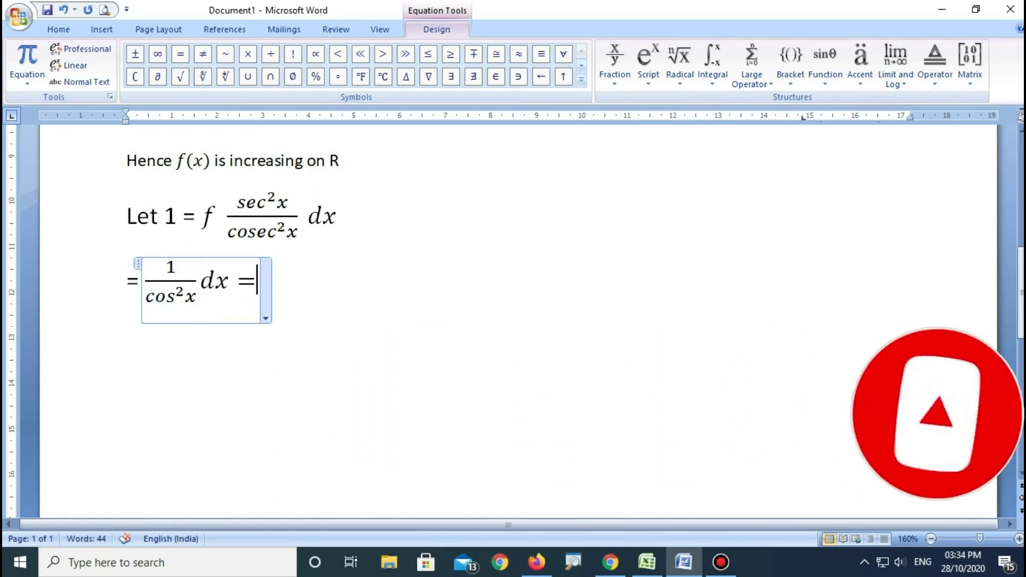
pyautogui.write('f')
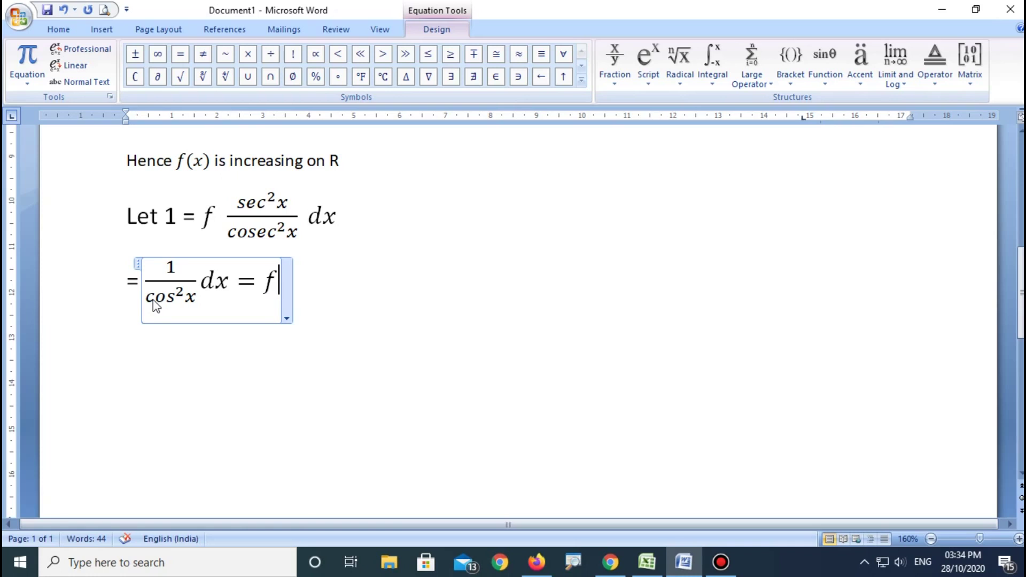
# Delete the trailing f, look through the expanded Basic Math symbols, then retype f.
pyautogui.press('BackSpace')
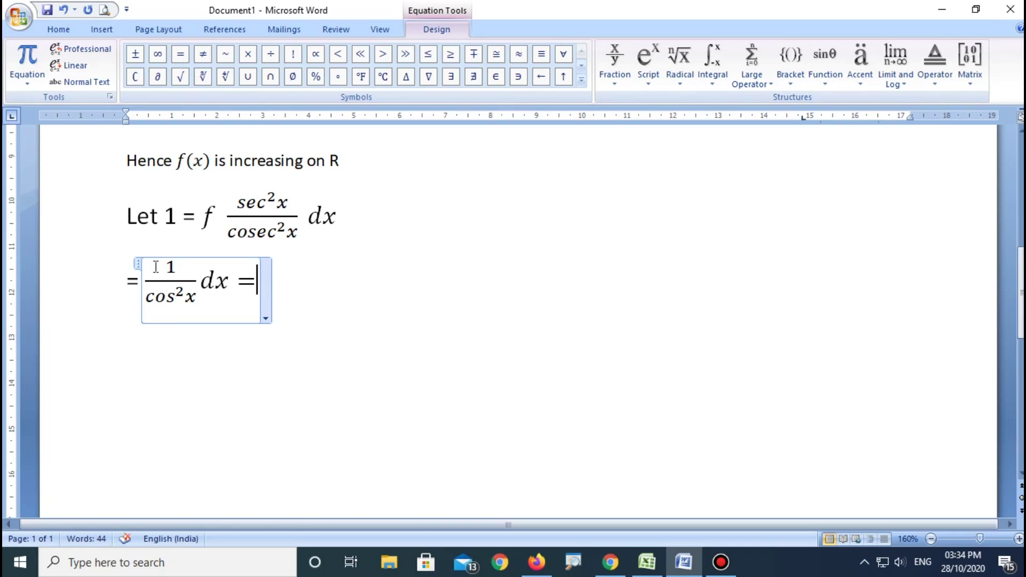
pyautogui.click(582, 80)
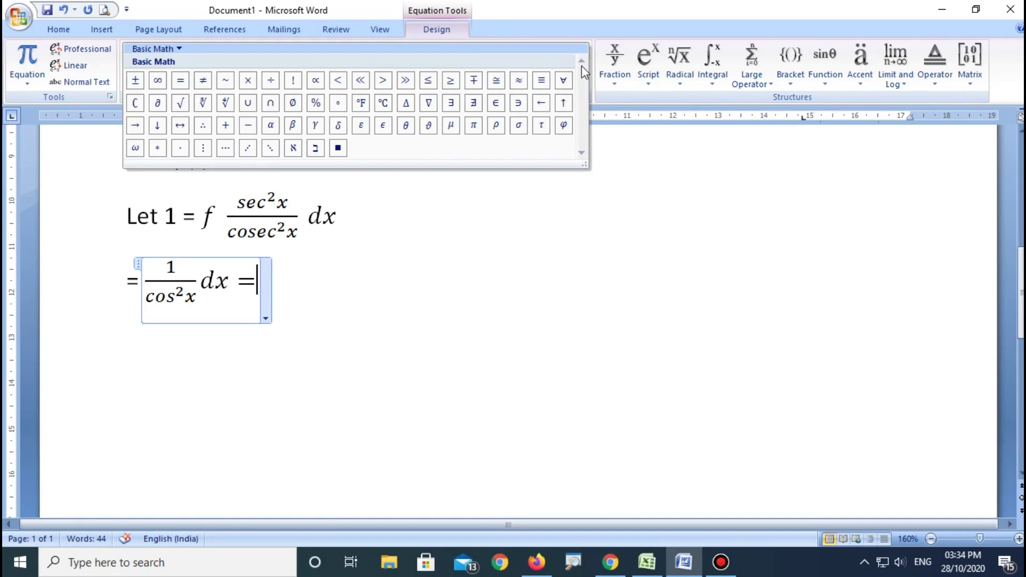
pyautogui.click(251, 286)
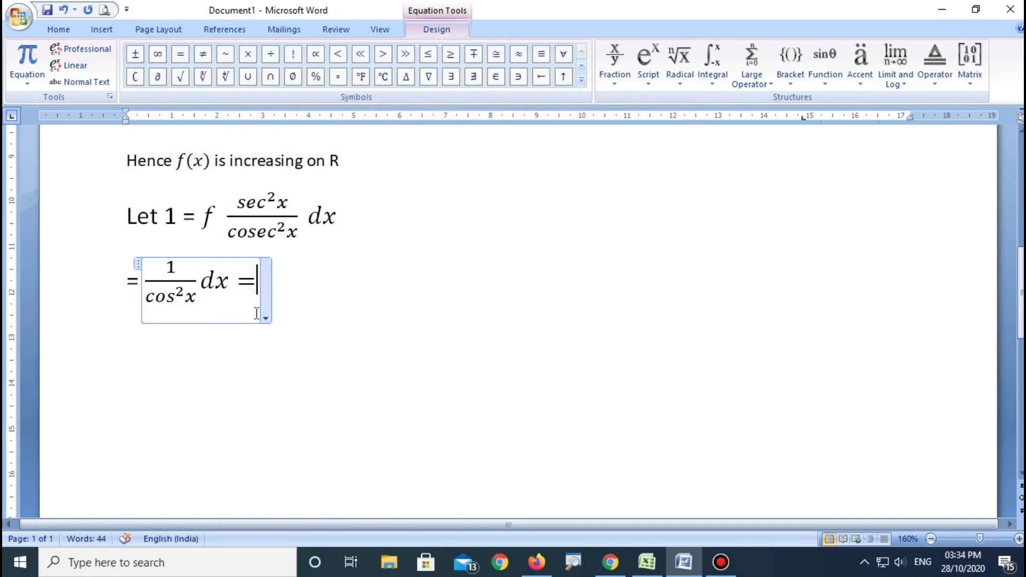
pyautogui.write(' f')
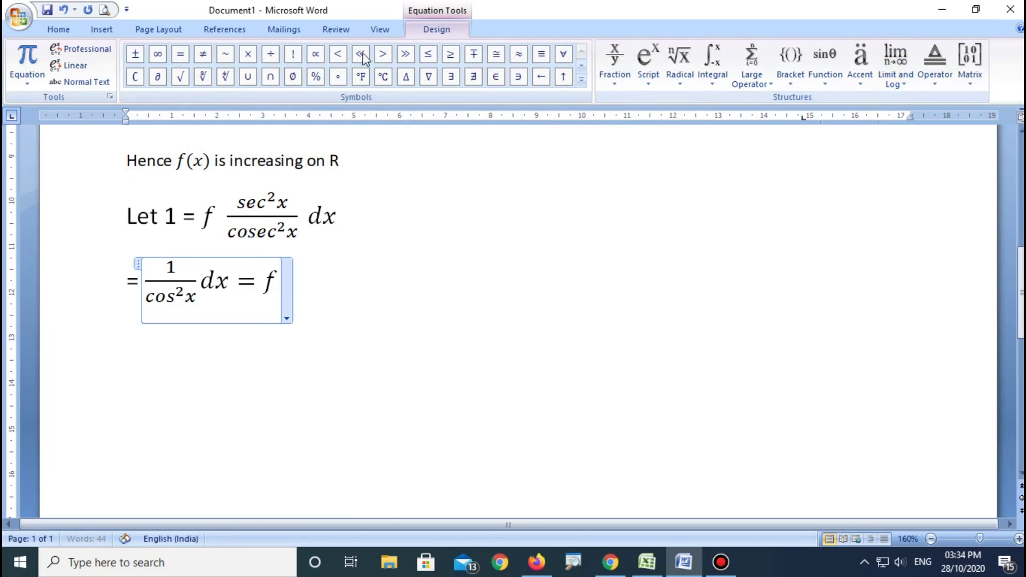
# Browse the Insert > Symbol list without inserting anything, returning to the equation design tools.
pyautogui.click(100, 30)
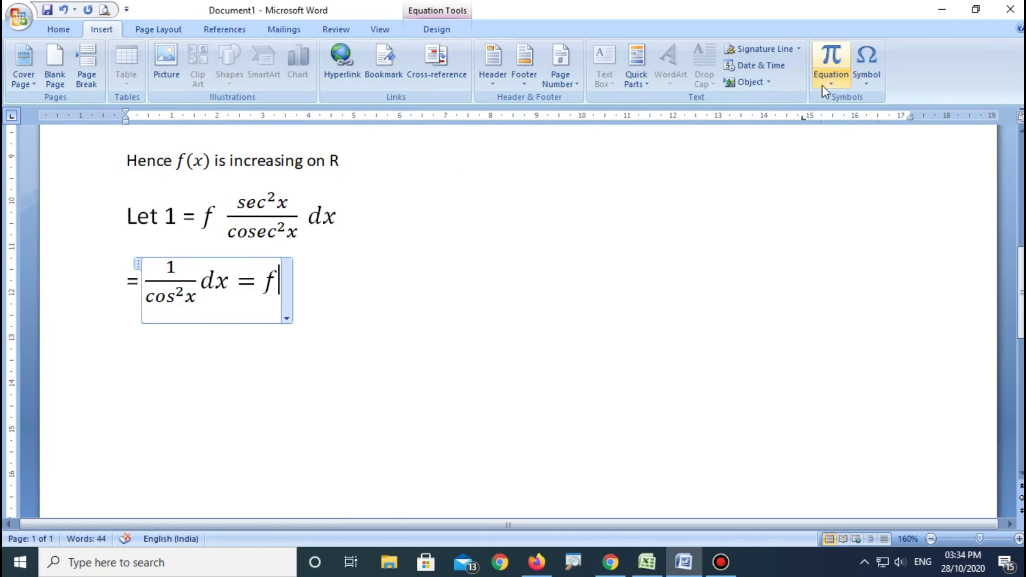
pyautogui.click(865, 70)
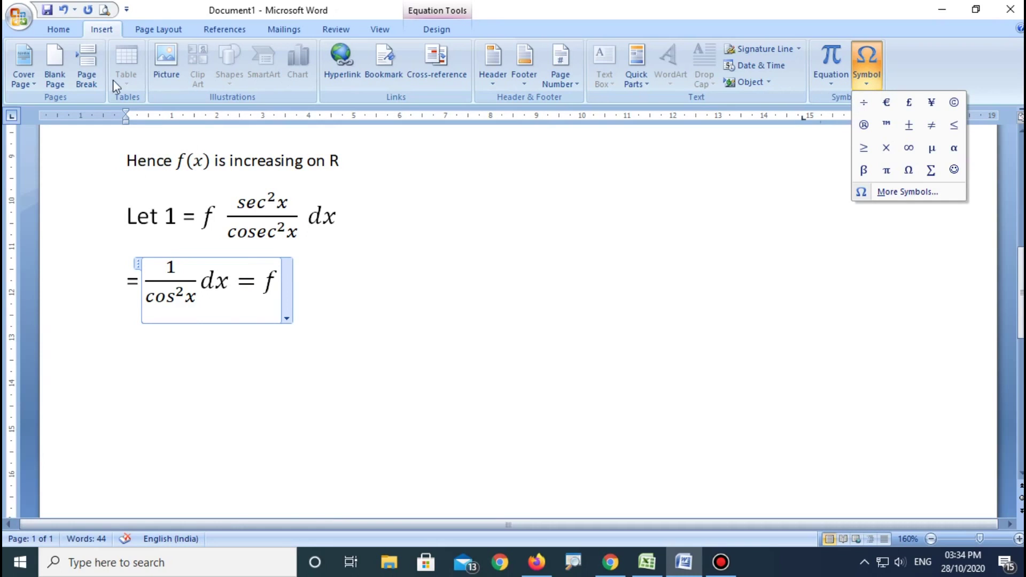
pyautogui.click(101, 30)
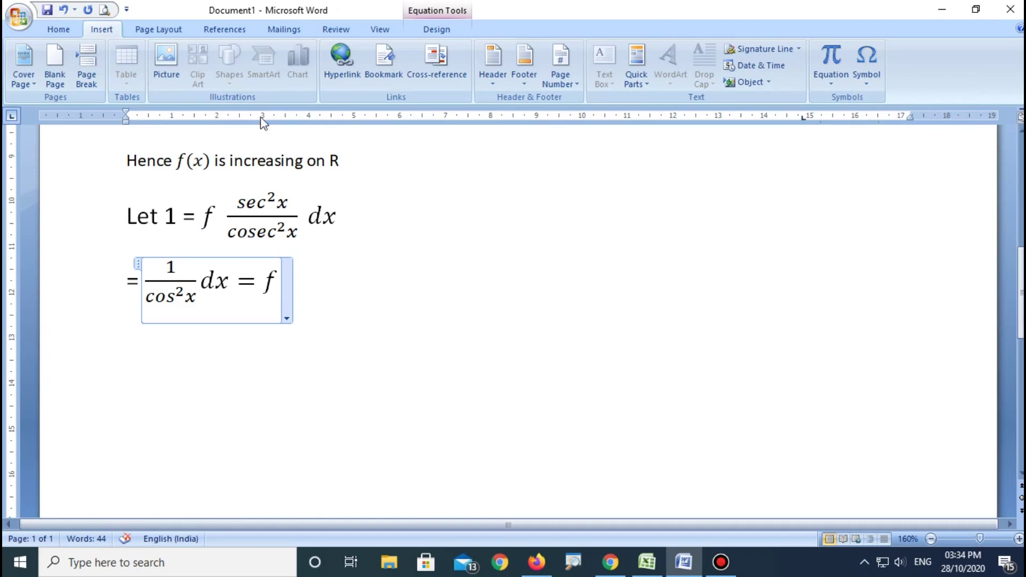
pyautogui.click(831, 58)
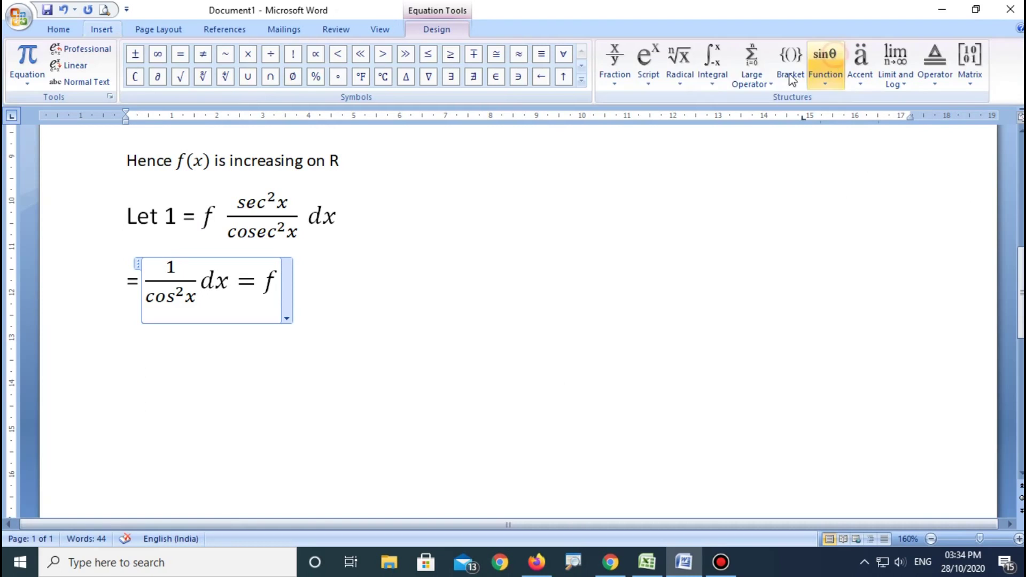
# Enter sin² after the f and make it the numerator of a stacked fraction.
pyautogui.click(648, 63)
pyautogui.click(289, 279)
pyautogui.write('si')
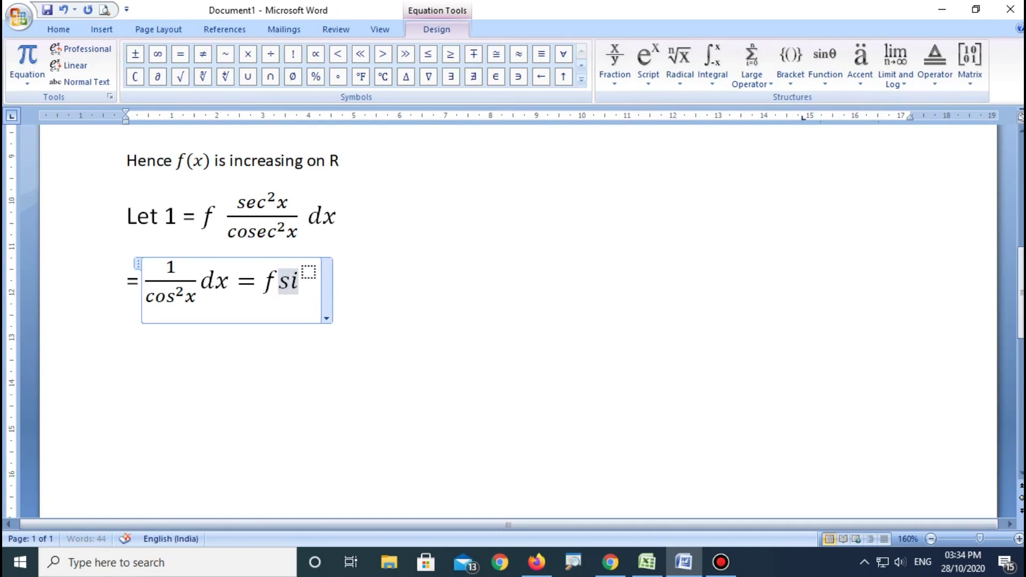
pyautogui.write('n2')
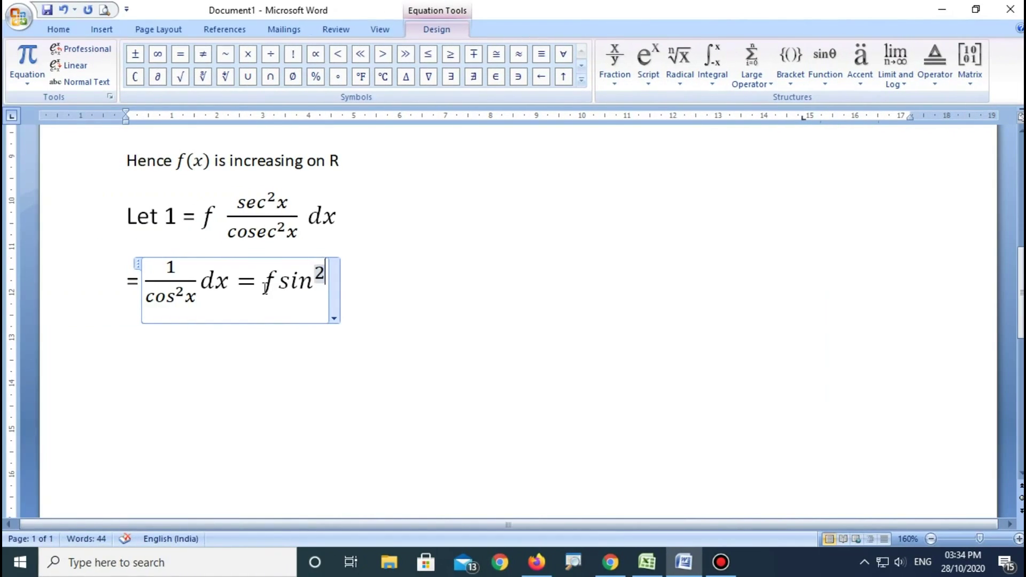
pyautogui.moveTo(323, 281); pyautogui.dragTo(264, 280)
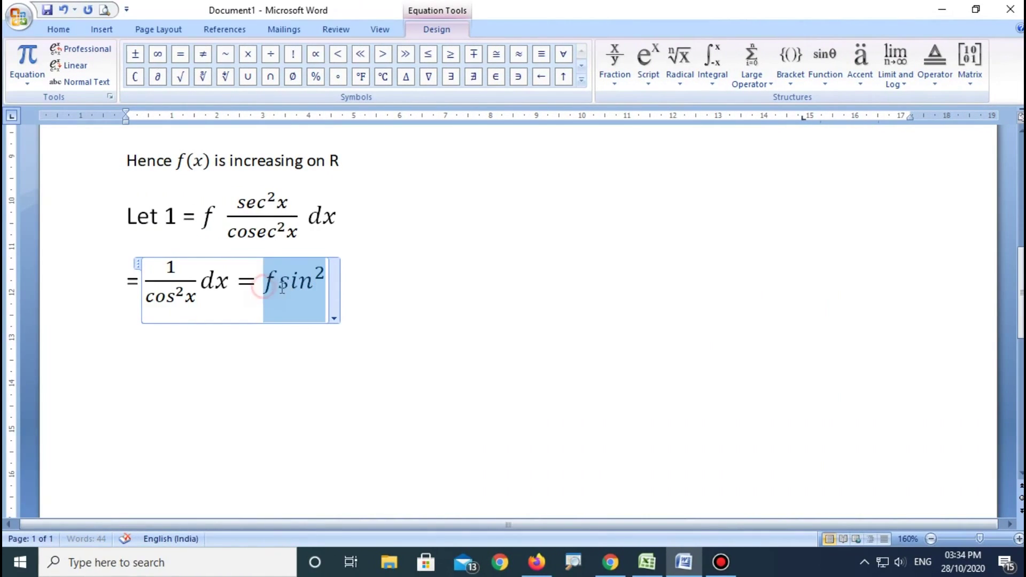
pyautogui.click(614, 56)
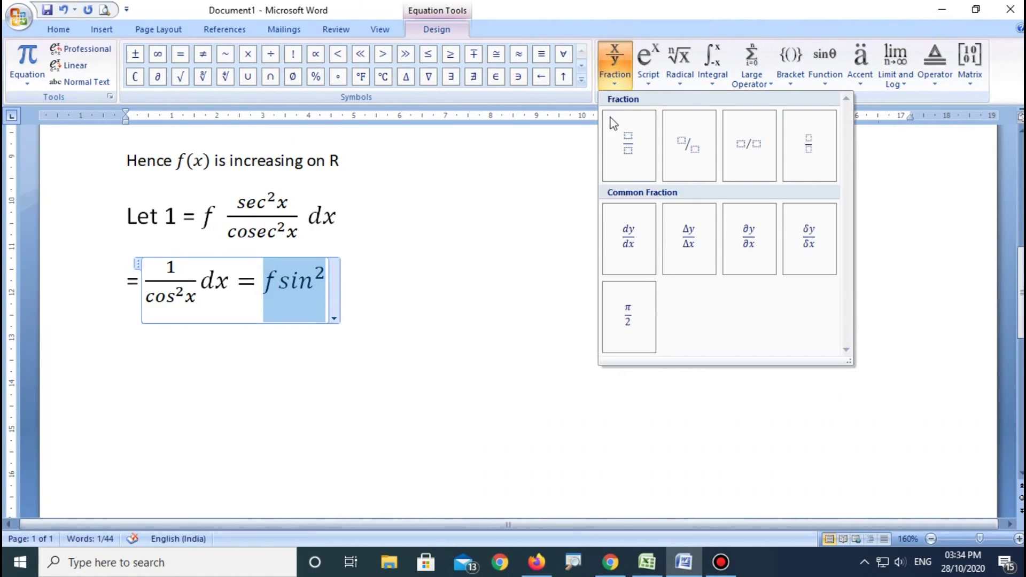
pyautogui.click(636, 148)
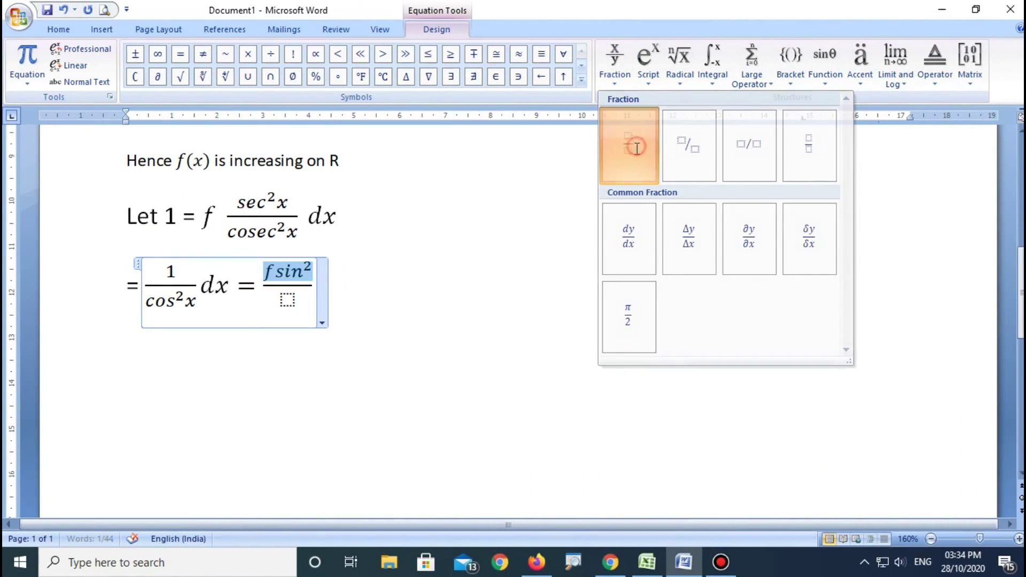
# Put an f before the fraction and delete the stray f, leaving sin² as the numerator.
pyautogui.click(284, 299)
pyautogui.click(261, 283)
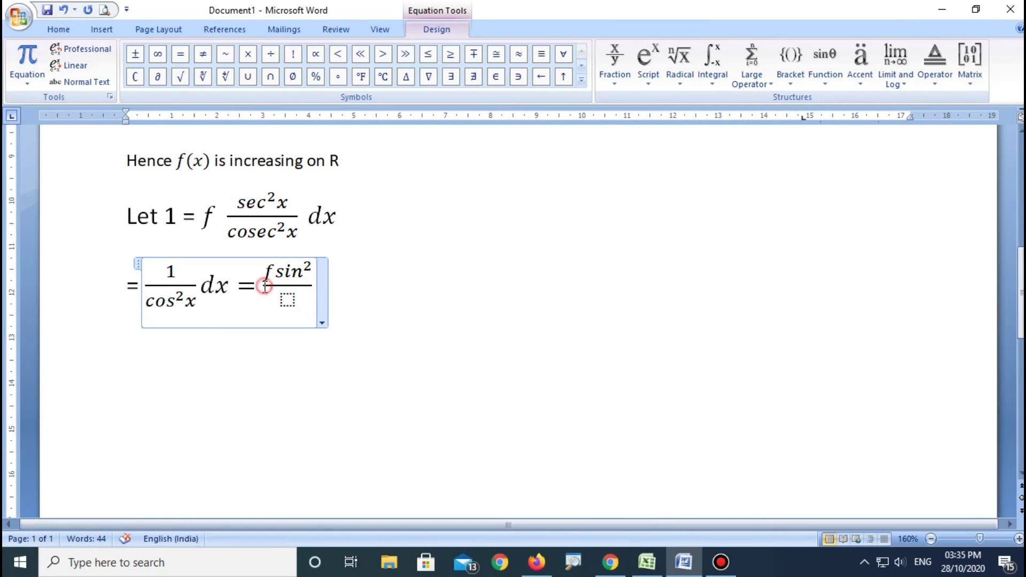
pyautogui.write('f')
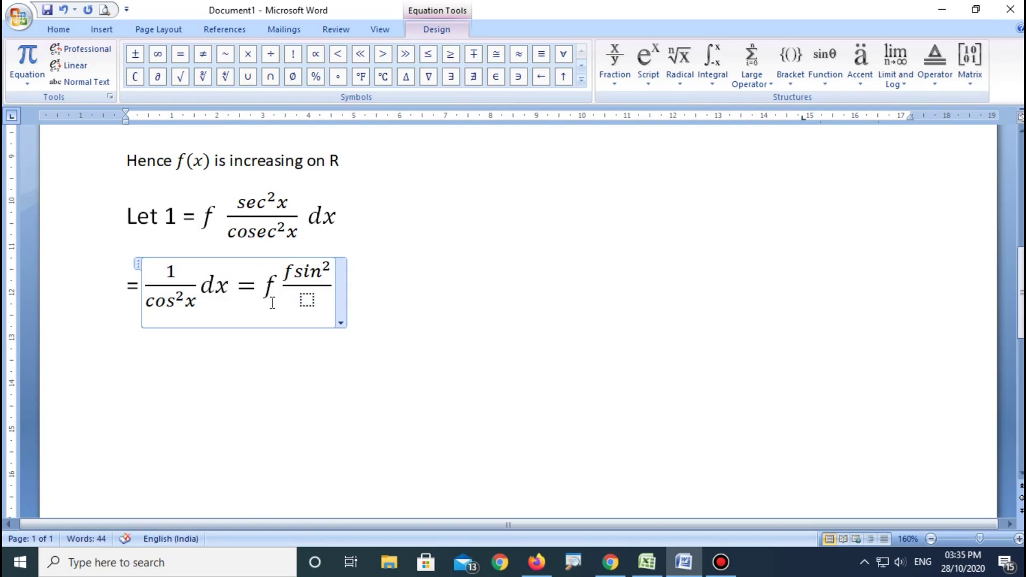
pyautogui.click(288, 284)
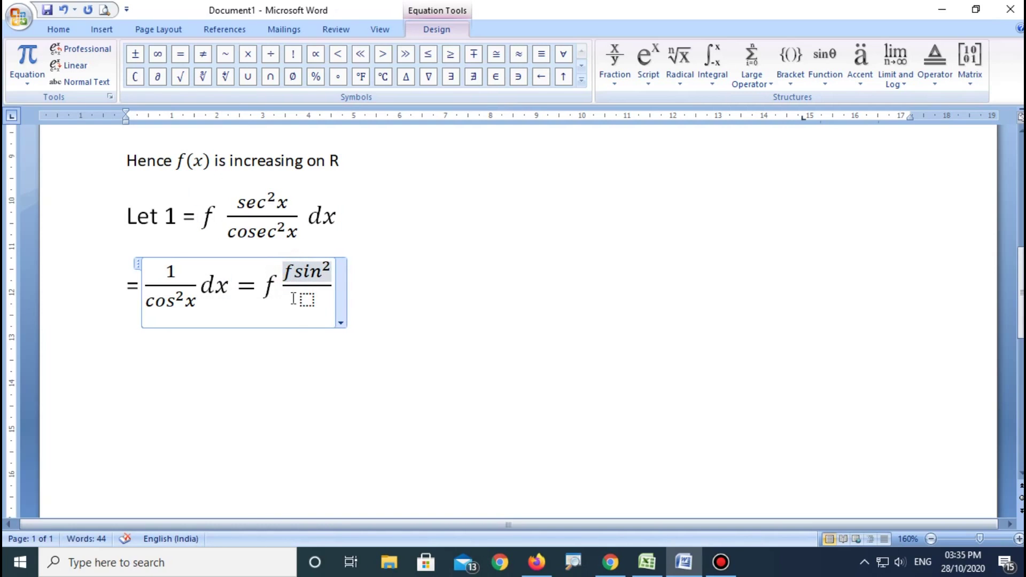
pyautogui.press('BackSpace')
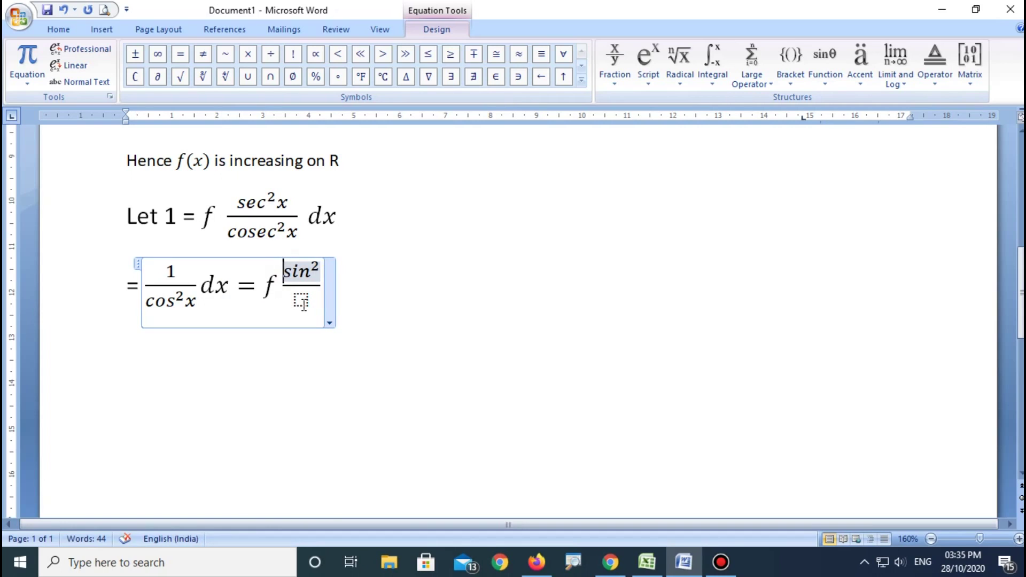
# Enter cos² in the second fraction's denominator using a superscript template.
pyautogui.click(301, 301)
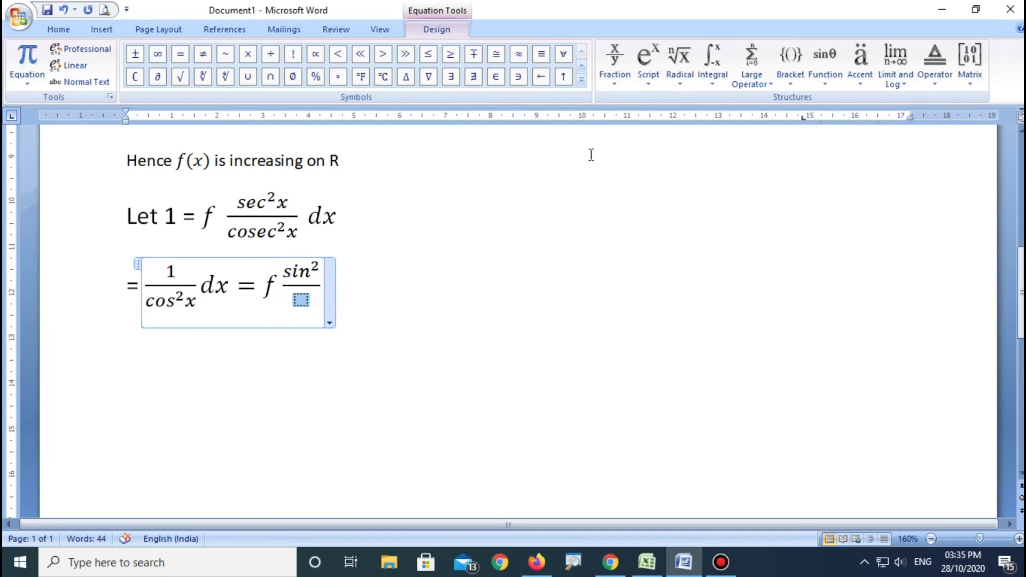
pyautogui.click(648, 59)
pyautogui.click(664, 144)
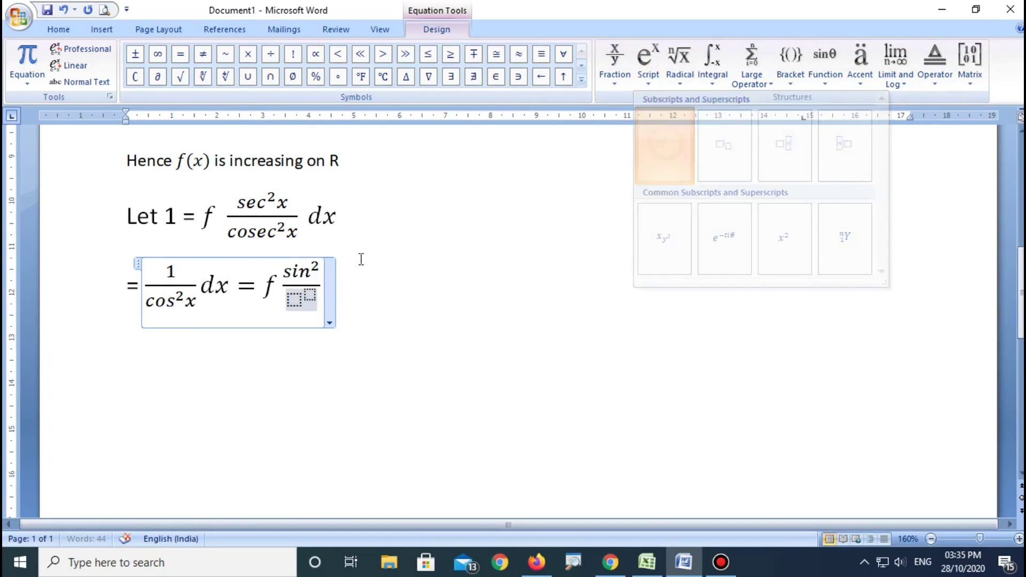
pyautogui.click(293, 300)
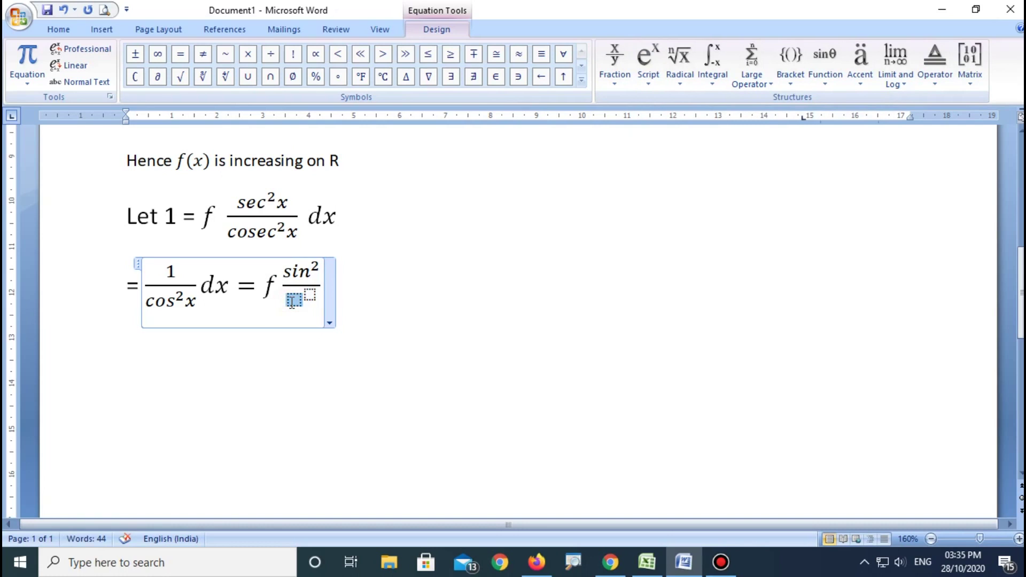
pyautogui.write('cos')
pyautogui.press('Right')
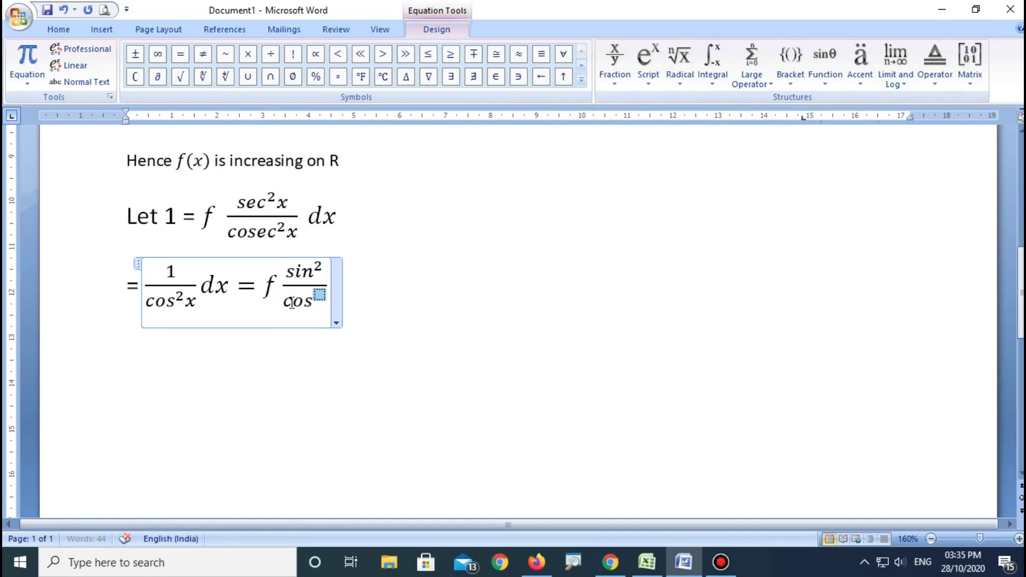
pyautogui.write('2')
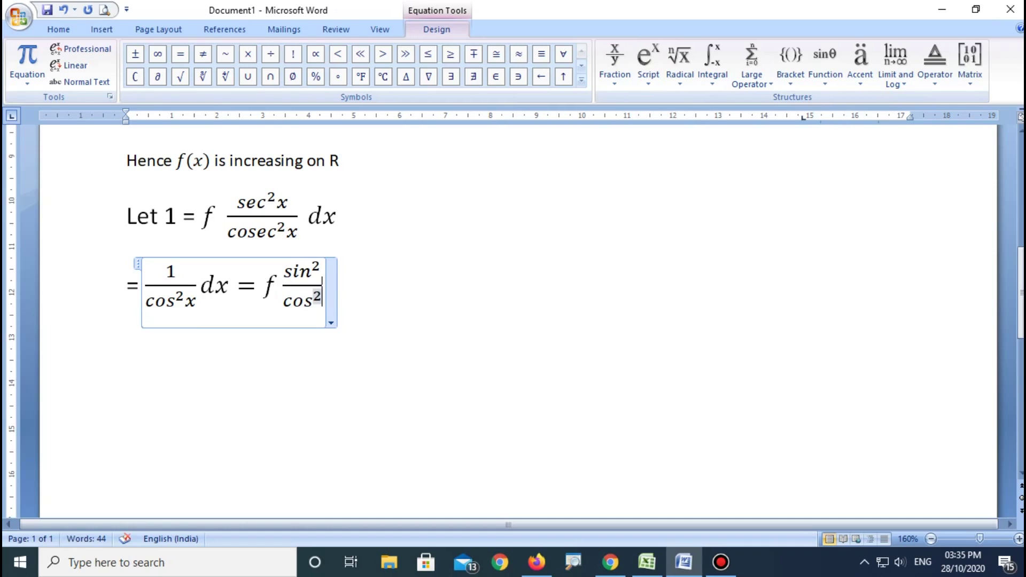
pyautogui.press('Right')
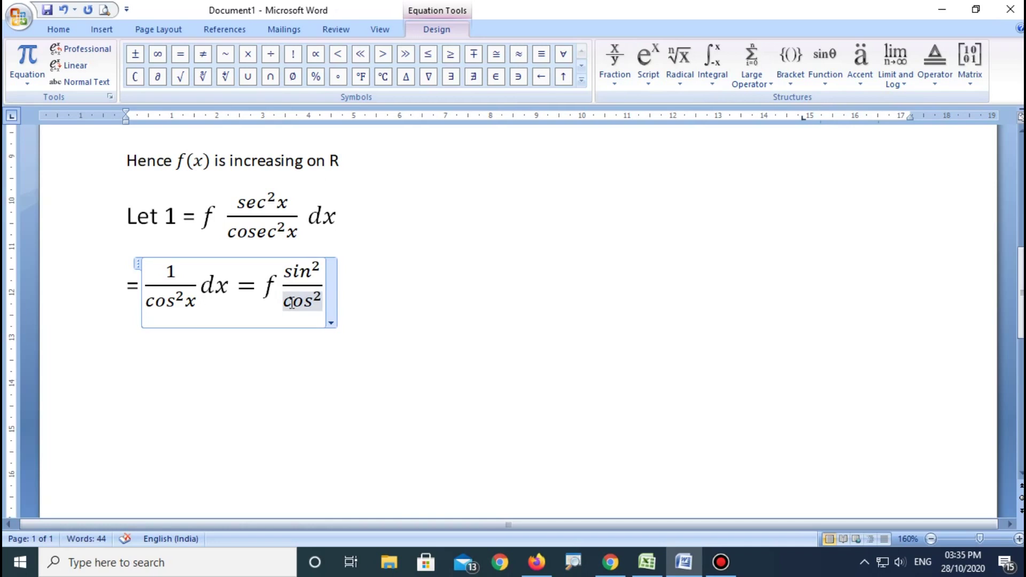
# Add x to numerator and denominator to get sin²x/cos²x, then type dx after it.
pyautogui.press('Up')
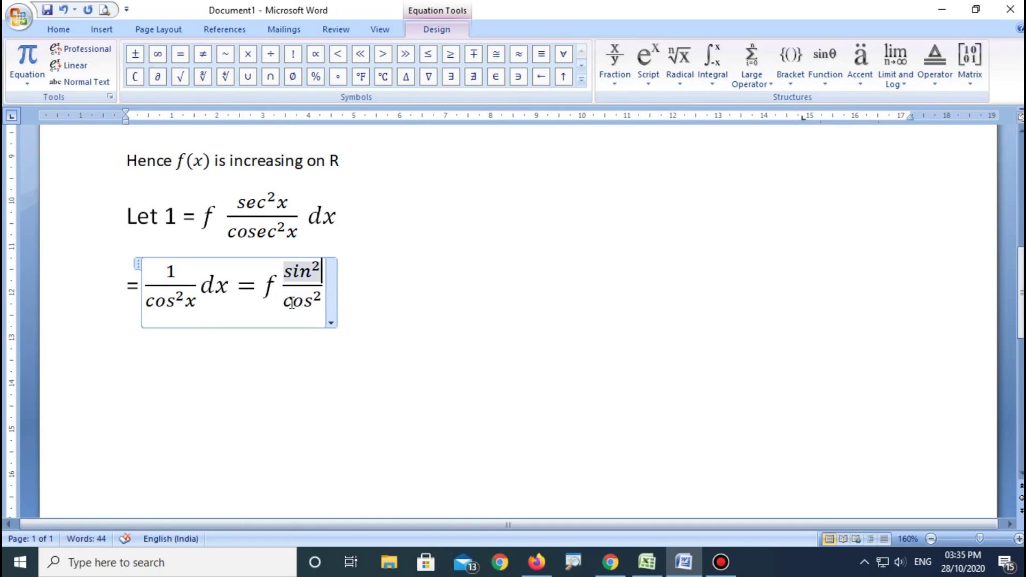
pyautogui.write('x')
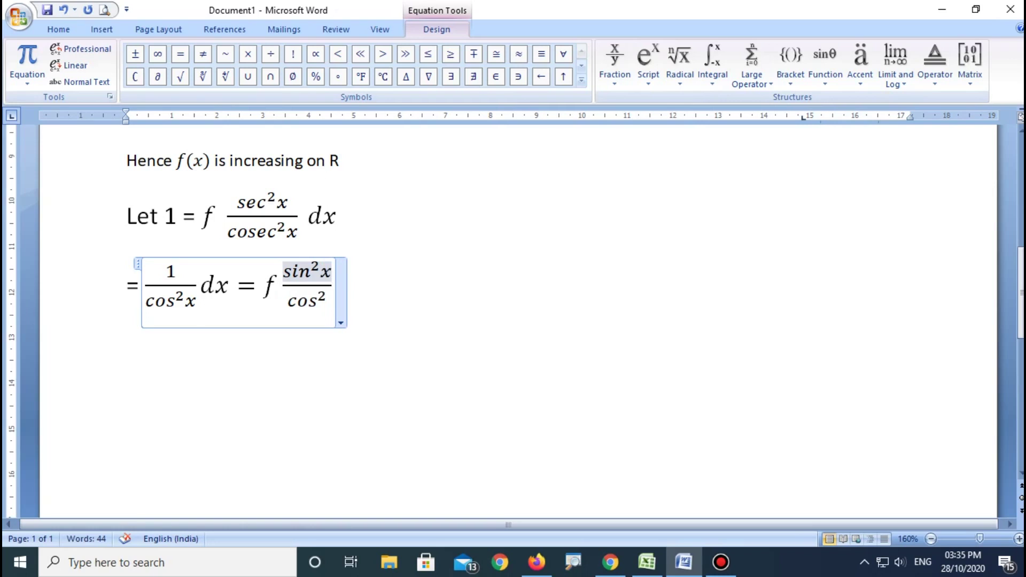
pyautogui.press('Down')
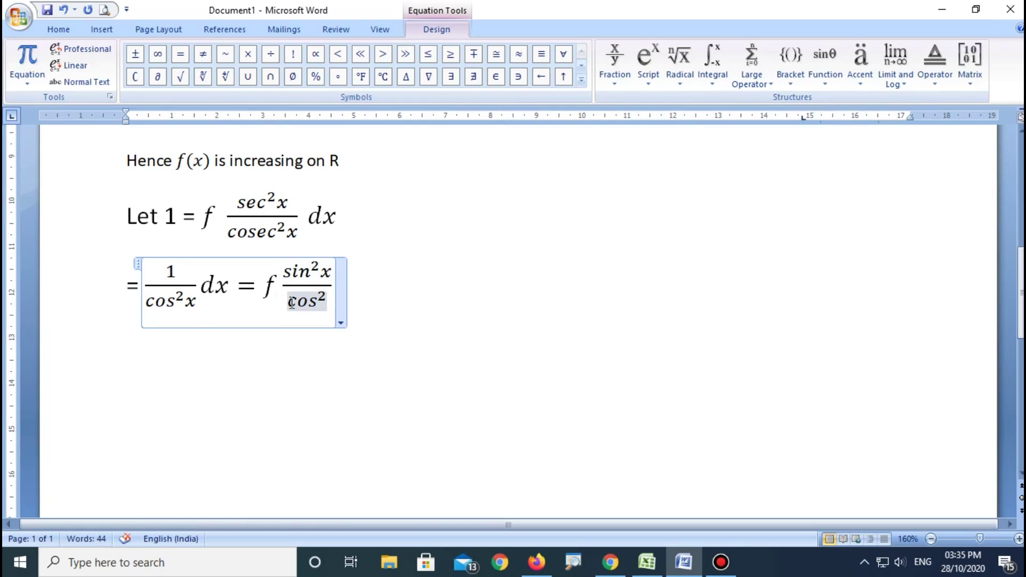
pyautogui.write('x')
pyautogui.press('Right')
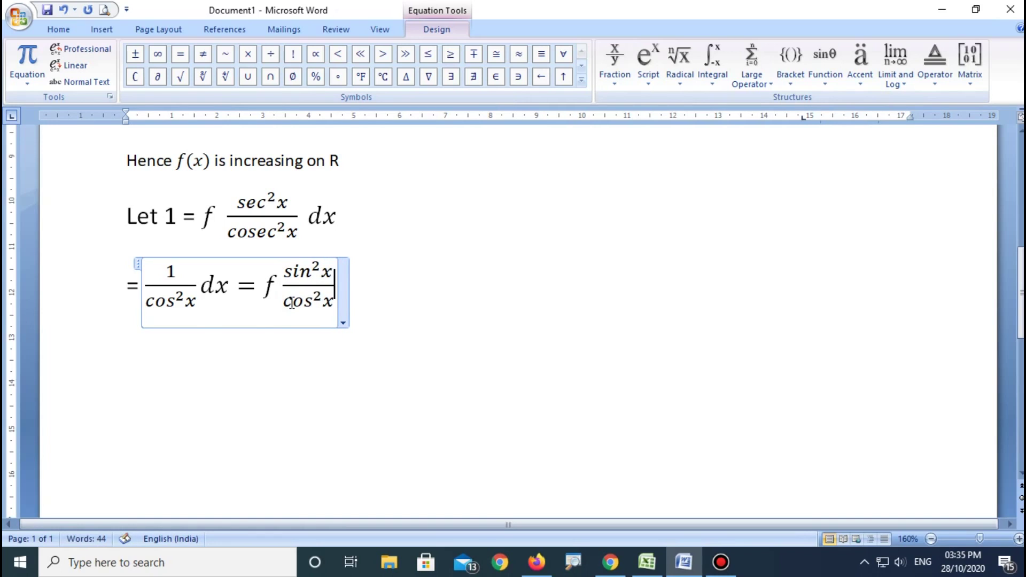
pyautogui.write(' dx')
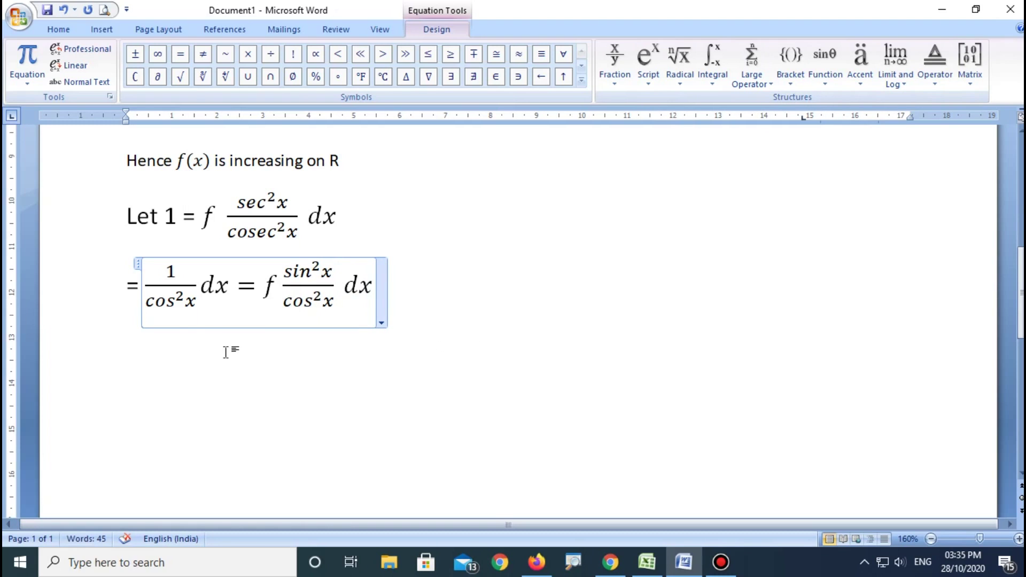
# Add f before the first fraction and stack its denominator cos²x over a new empty denominator.
pyautogui.moveTo(145, 302); pyautogui.dragTo(198, 305)
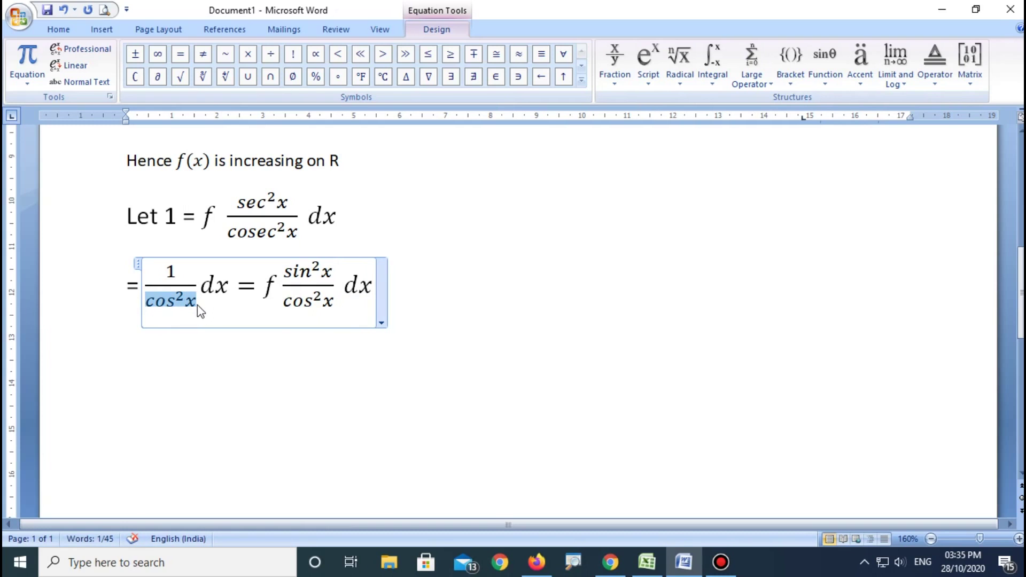
pyautogui.click(147, 281)
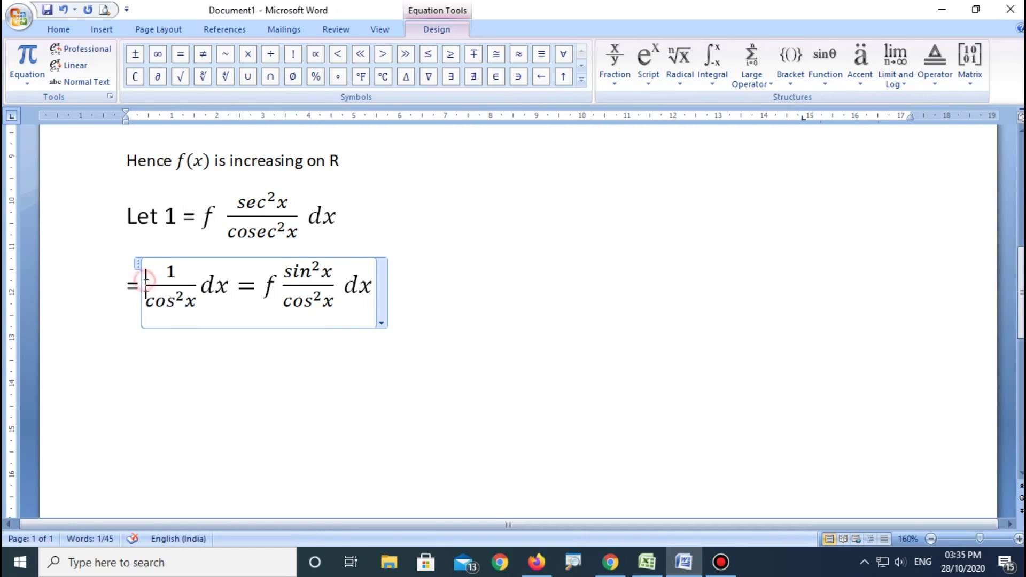
pyautogui.write('f')
pyautogui.click(165, 305)
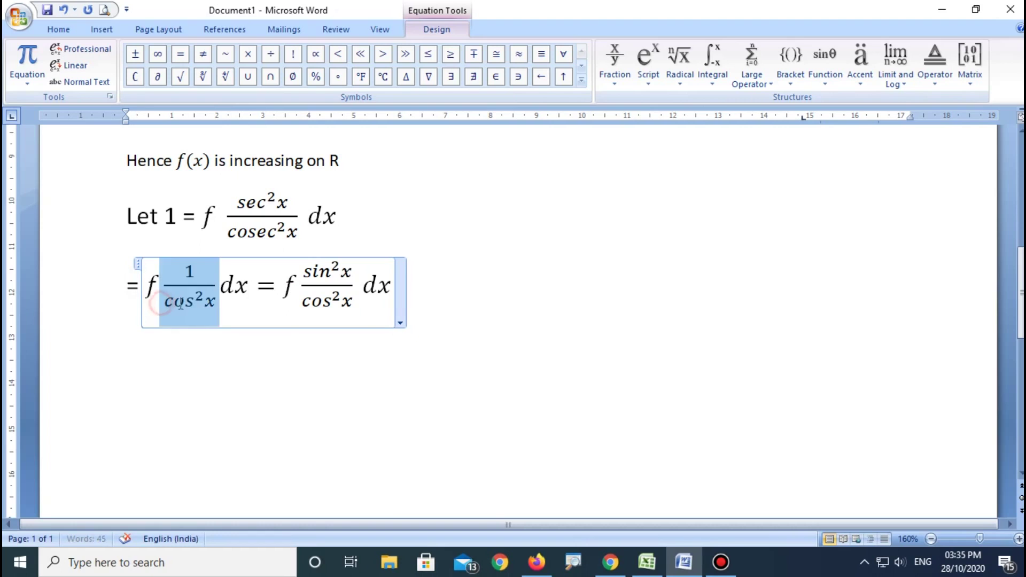
pyautogui.click(208, 303)
pyautogui.moveTo(208, 303); pyautogui.dragTo(164, 303)
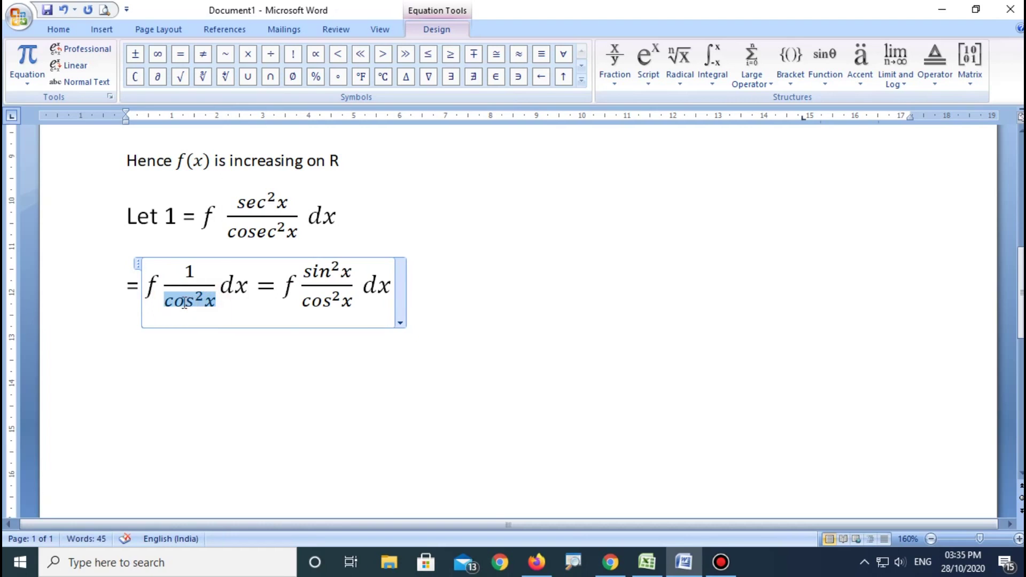
pyautogui.click(615, 63)
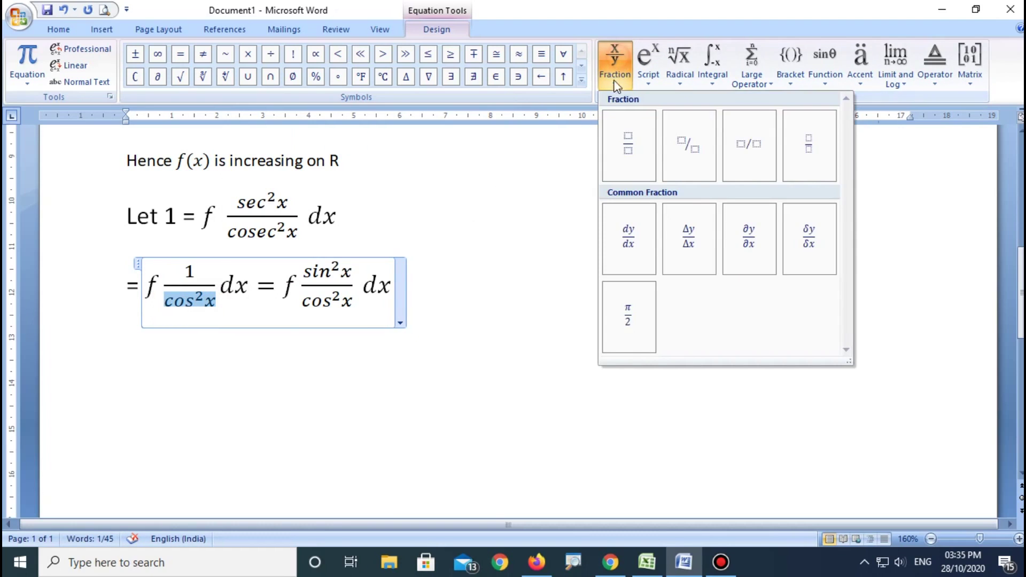
pyautogui.click(623, 144)
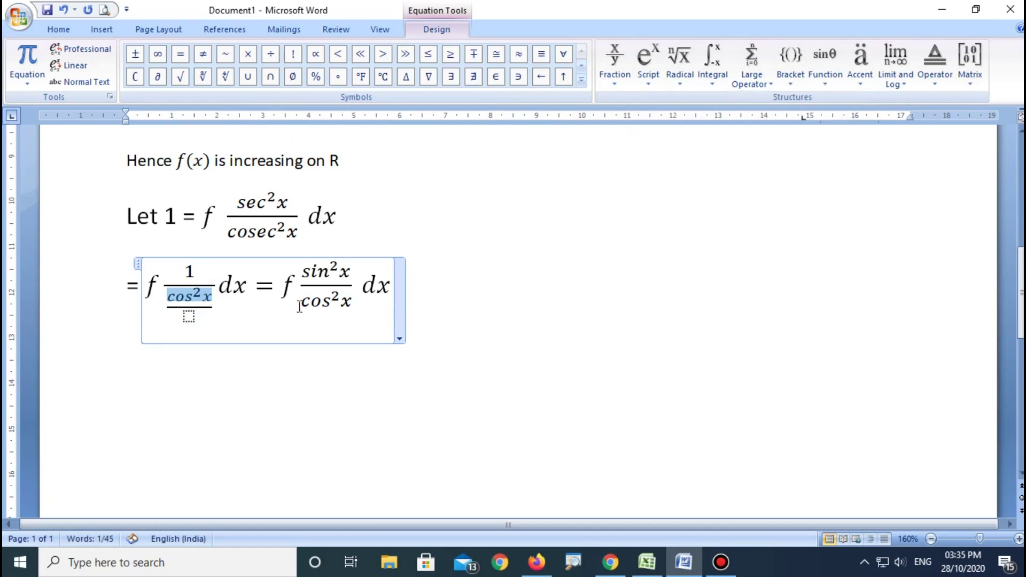
# Fill the new denominator with sin²x, making 1 over cos²x/sin²x, and leave the equation.
pyautogui.click(188, 317)
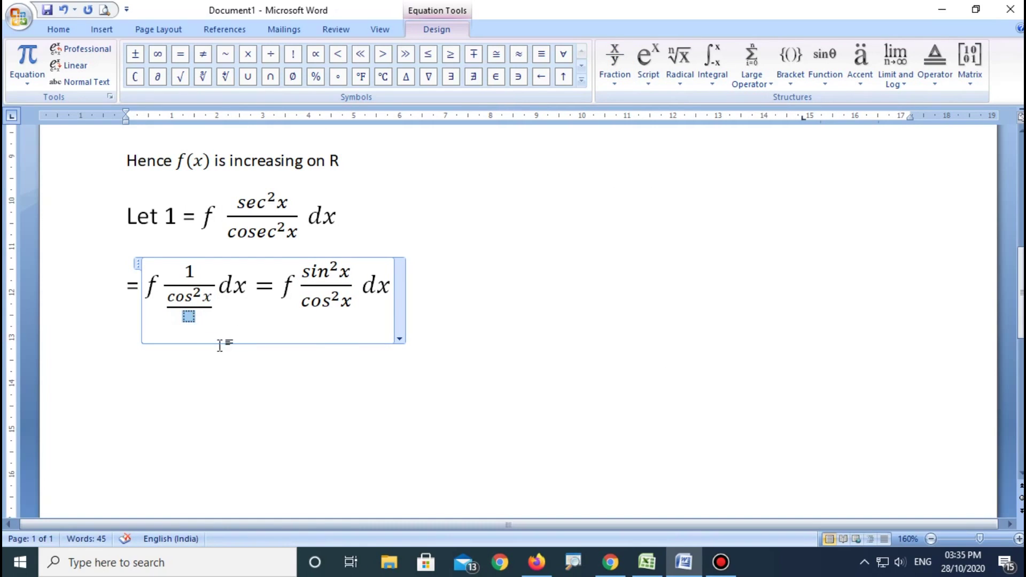
pyautogui.click(648, 59)
pyautogui.click(669, 145)
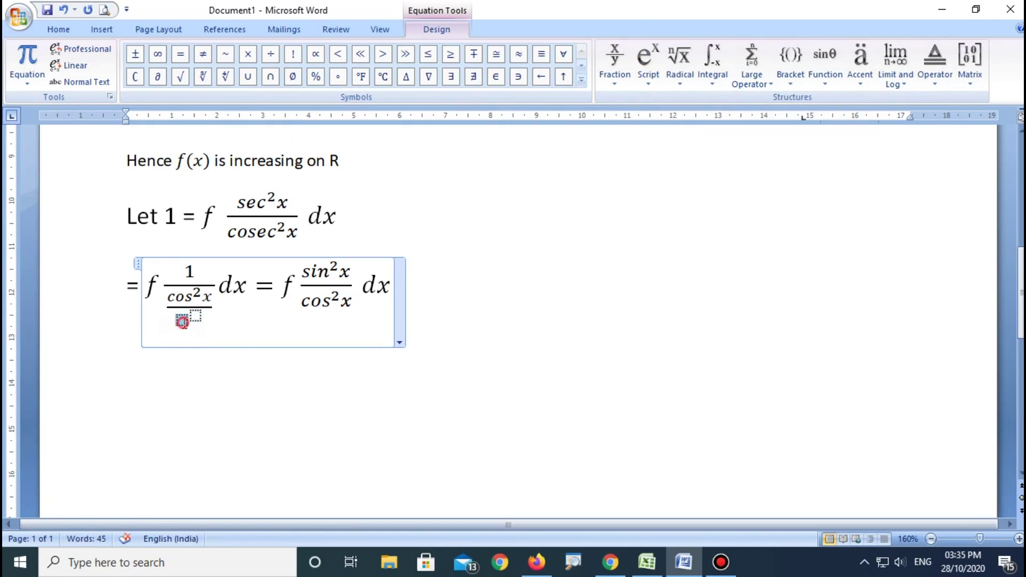
pyautogui.write('sin')
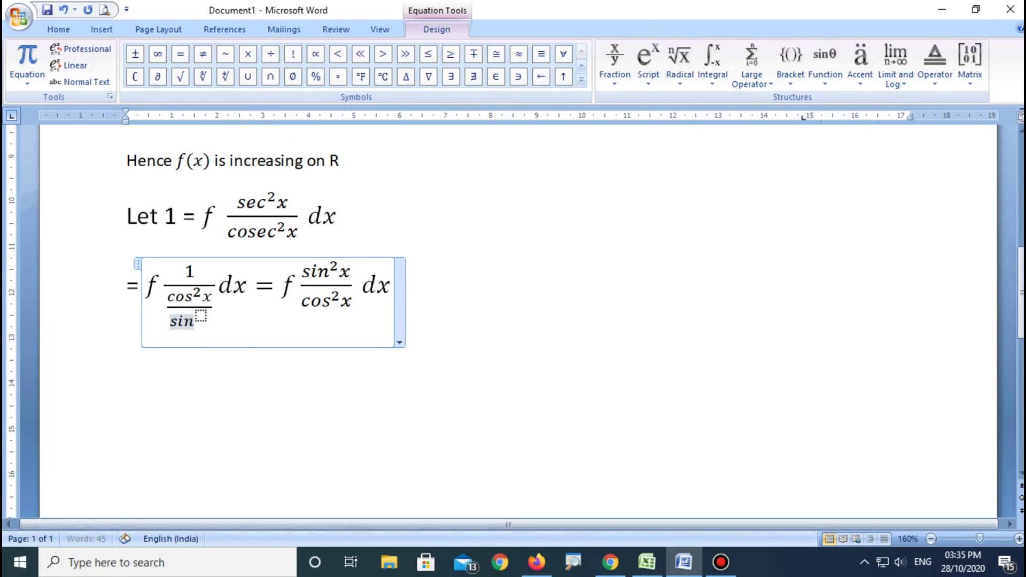
pyautogui.press('Right')
pyautogui.write('2')
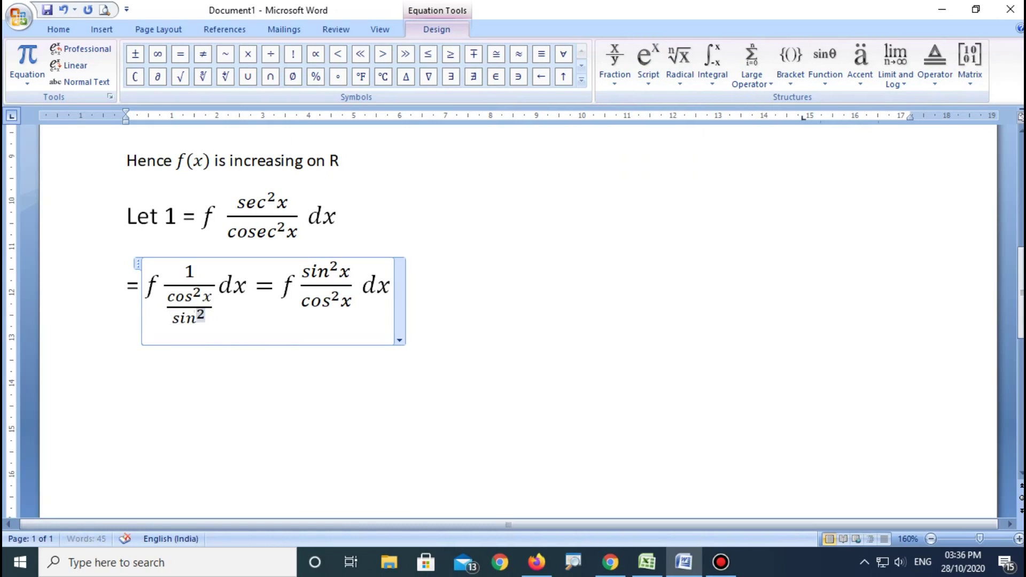
pyautogui.press('Right')
pyautogui.write('x')
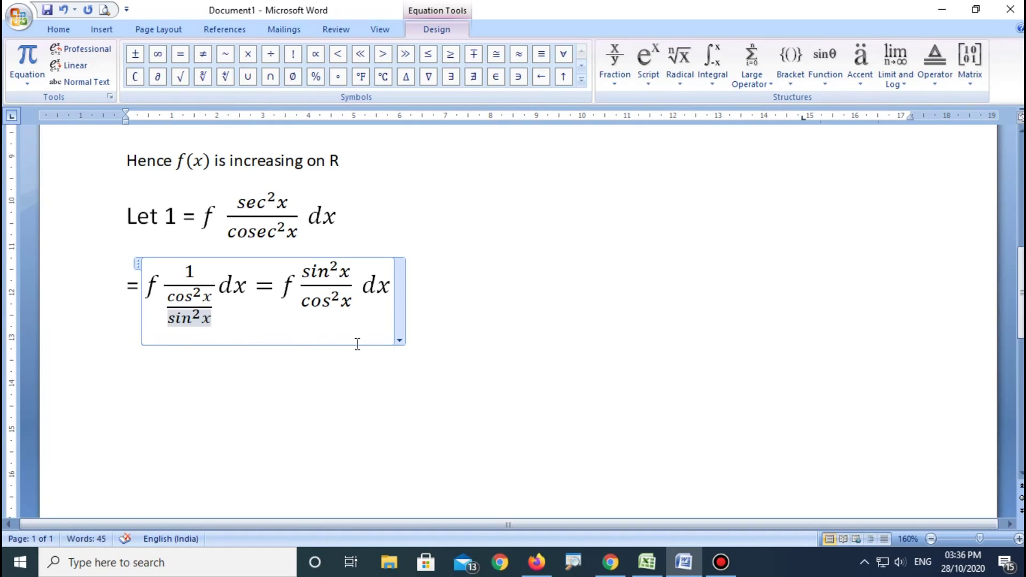
pyautogui.click(502, 356)
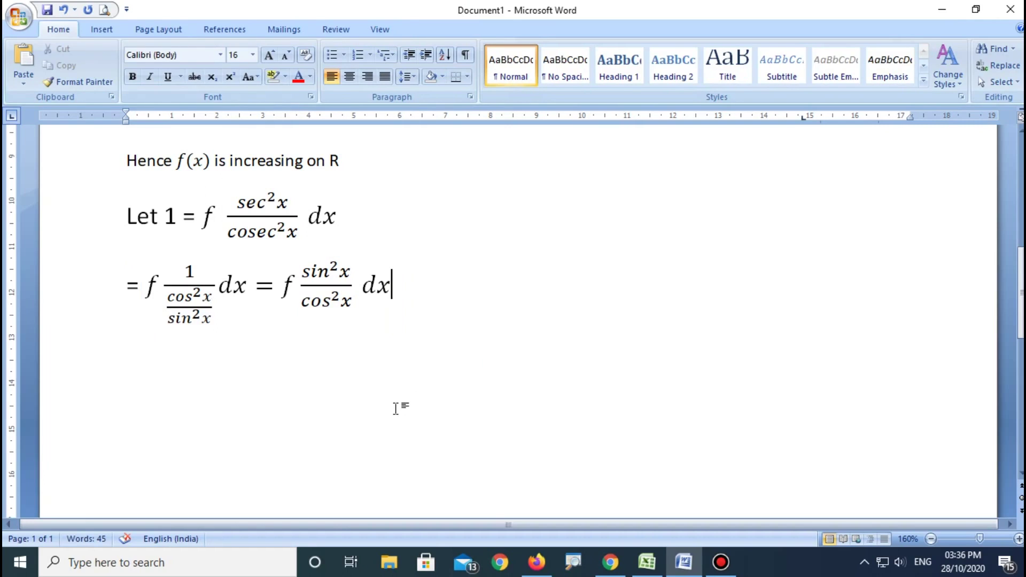
# Insert a new equation on the next line starting with =f.
pyautogui.press('Return')
pyautogui.click(102, 29)
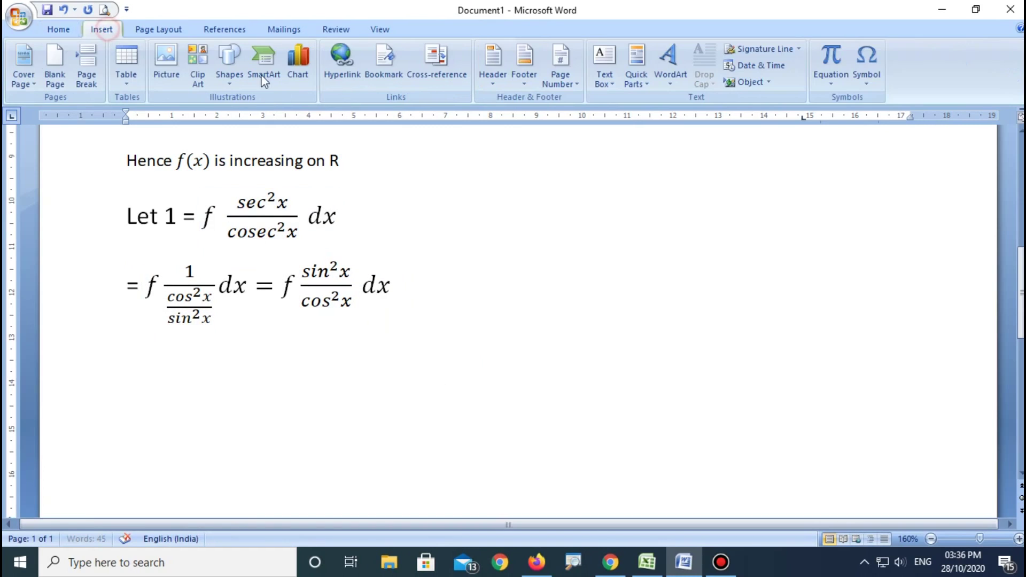
pyautogui.doubleClick(834, 61)
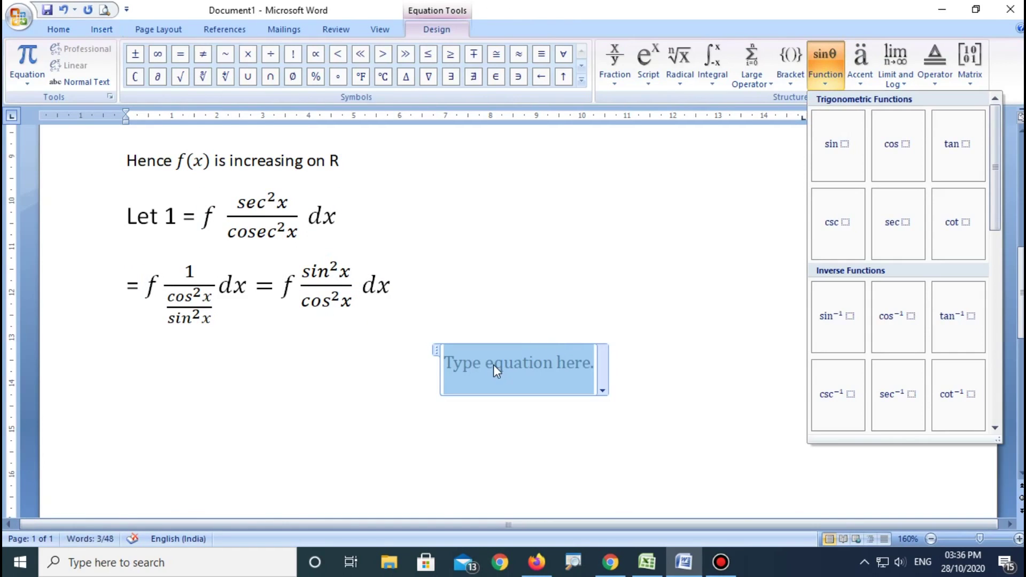
pyautogui.click(469, 367)
pyautogui.write('f')
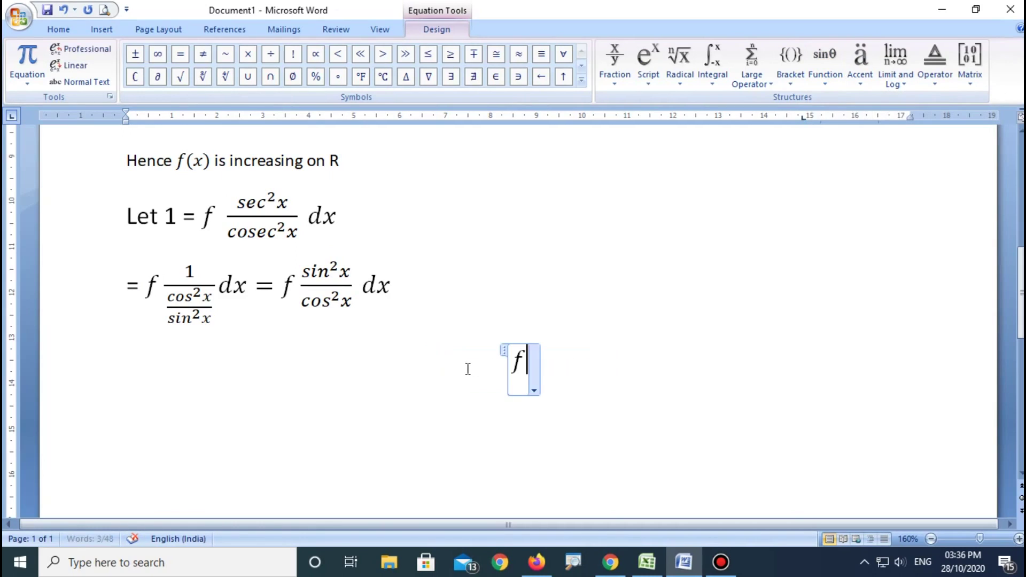
pyautogui.press('BackSpace')
pyautogui.write('=f')
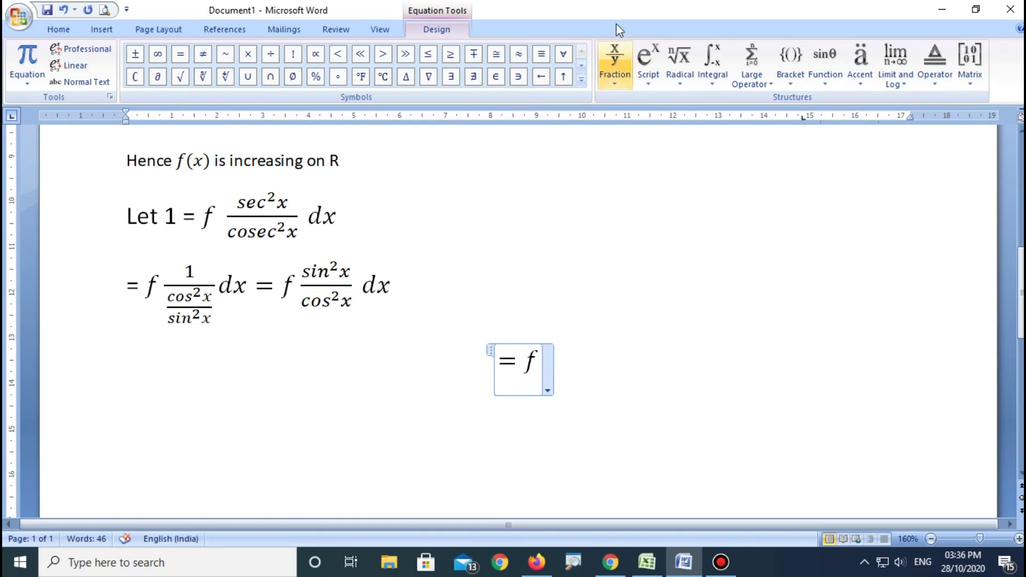
# Continue the line with tan²x dx = f( using a superscript template.
pyautogui.click(648, 69)
pyautogui.click(662, 143)
pyautogui.click(527, 367)
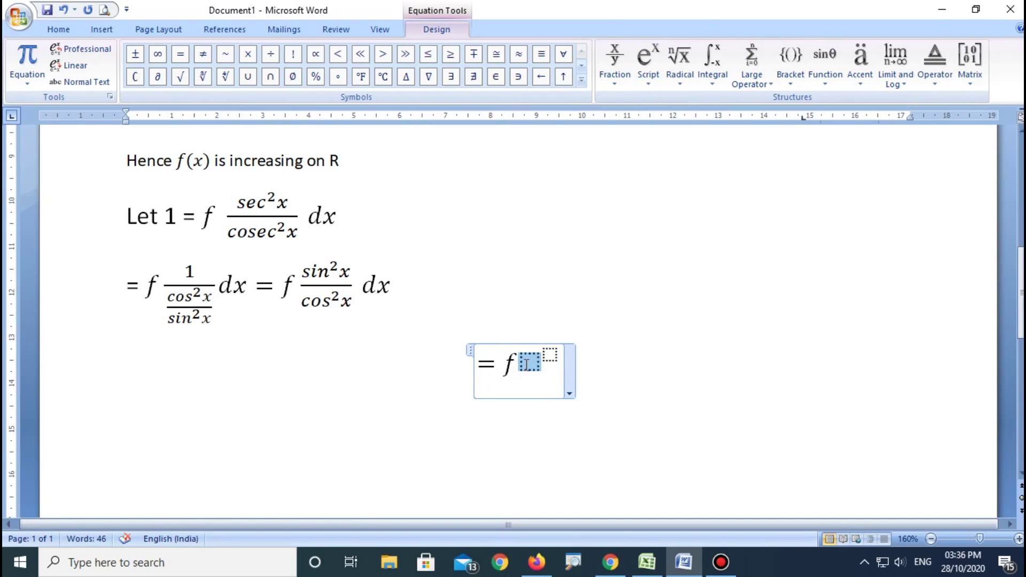
pyautogui.write(' tan')
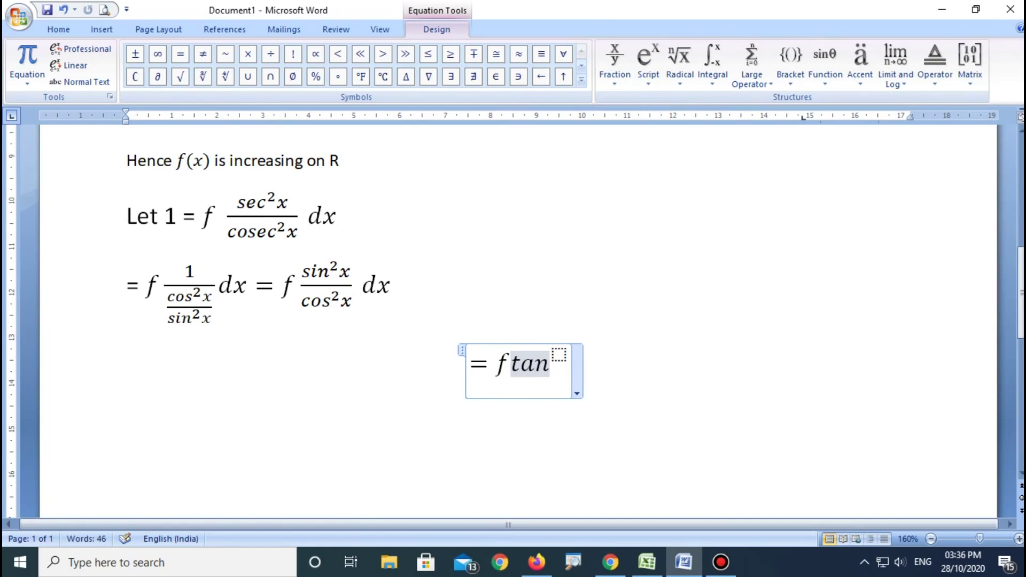
pyautogui.press('Right')
pyautogui.write('2')
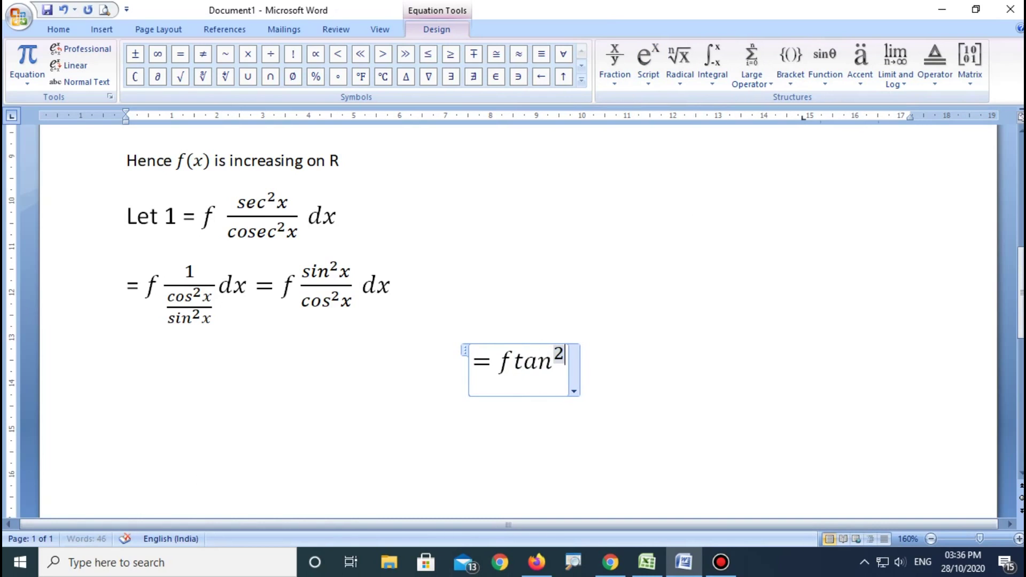
pyautogui.press('Right')
pyautogui.write('x dx')
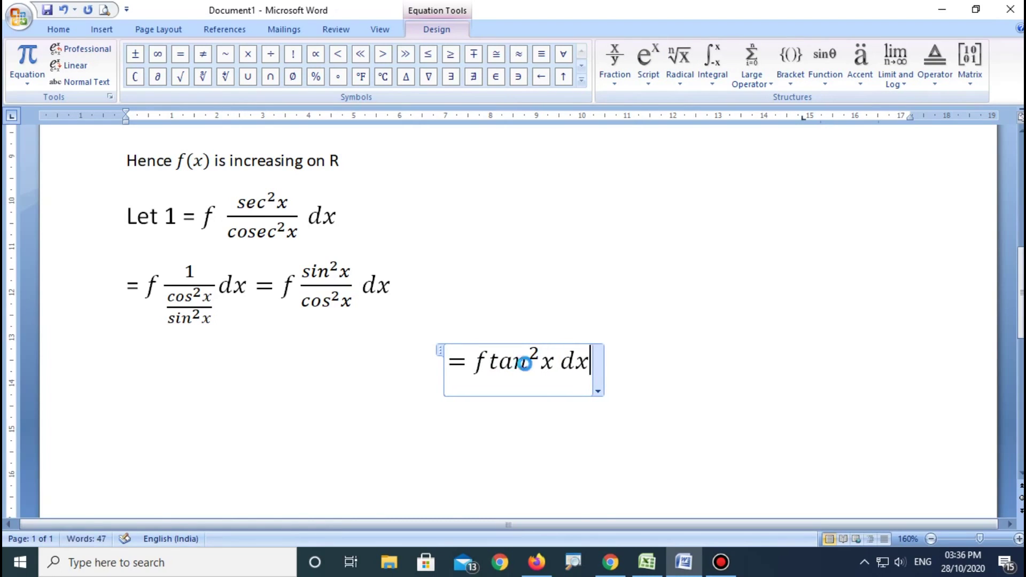
pyautogui.write(' = ')
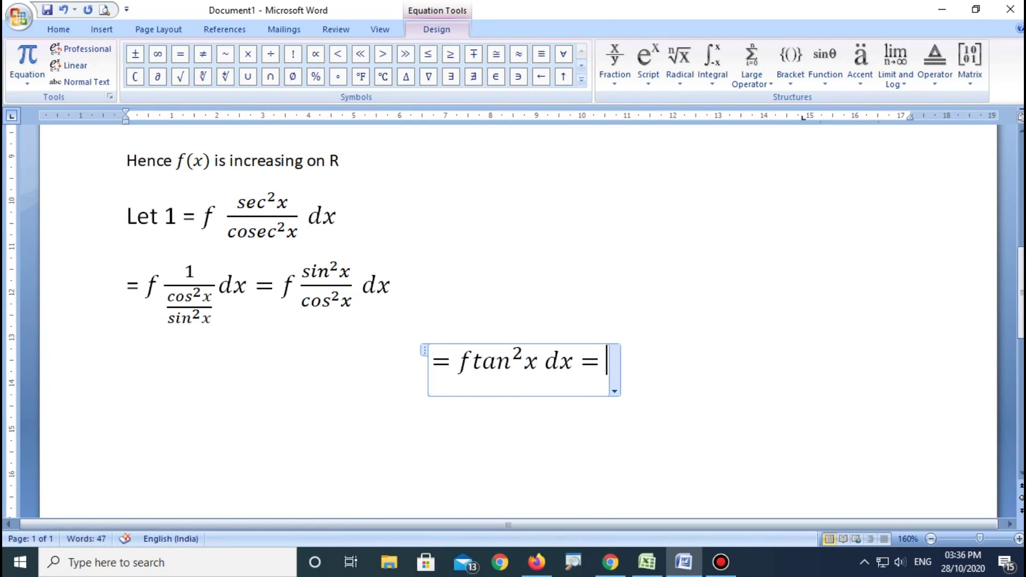
pyautogui.write('f')
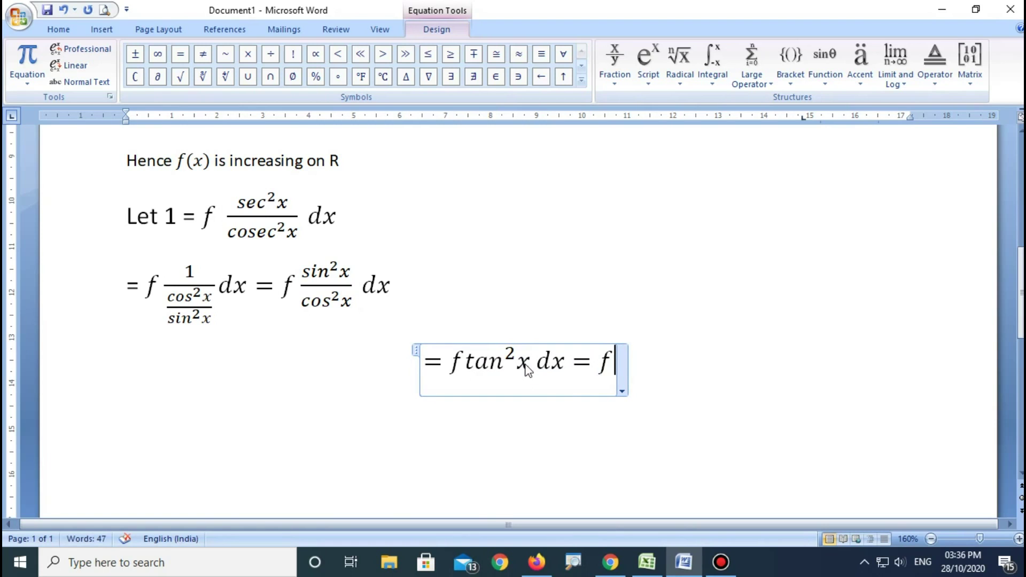
pyautogui.write('(')
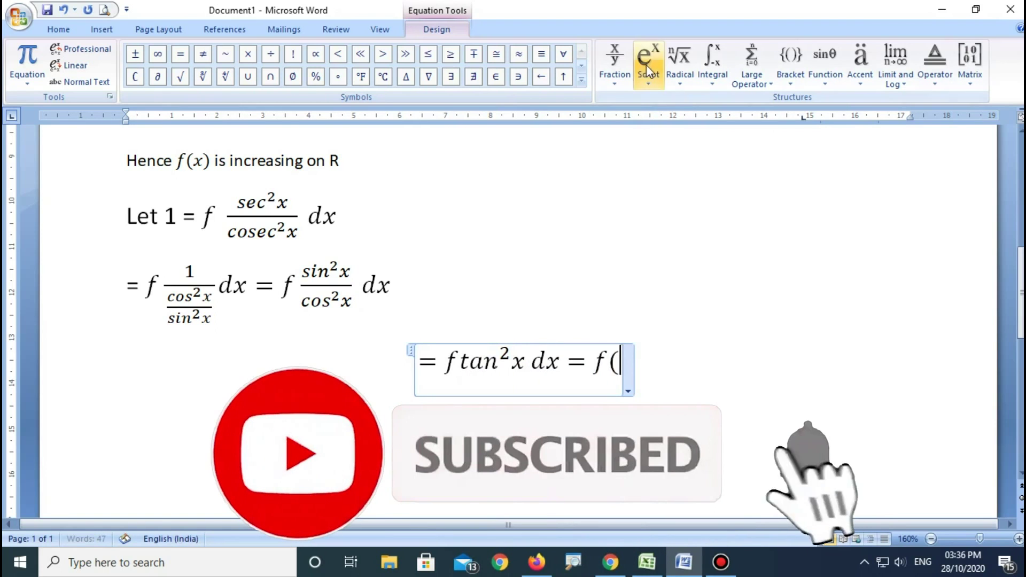
# Enter sec² via a superscript template, then x-1)dx, and leave the finished equation.
pyautogui.click(647, 69)
pyautogui.click(663, 146)
pyautogui.click(610, 362)
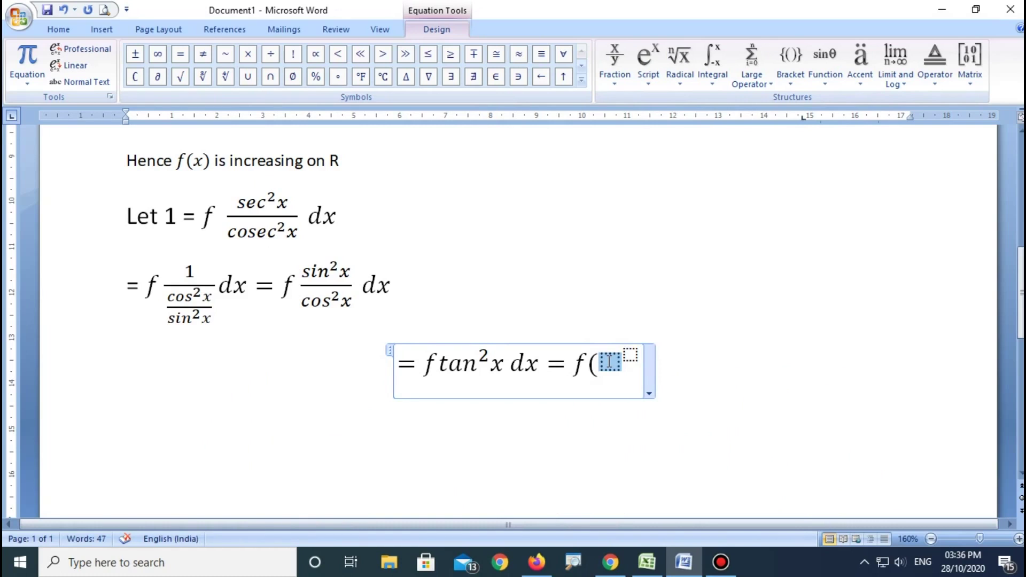
pyautogui.write('sec')
pyautogui.press('Right')
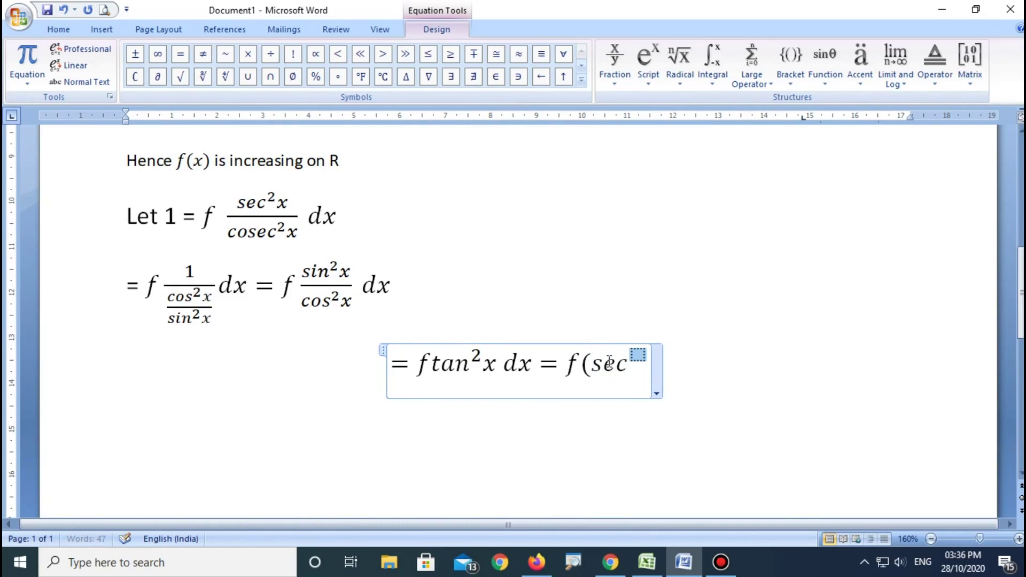
pyautogui.write('2')
pyautogui.press('Right')
pyautogui.write('x')
pyautogui.write('-')
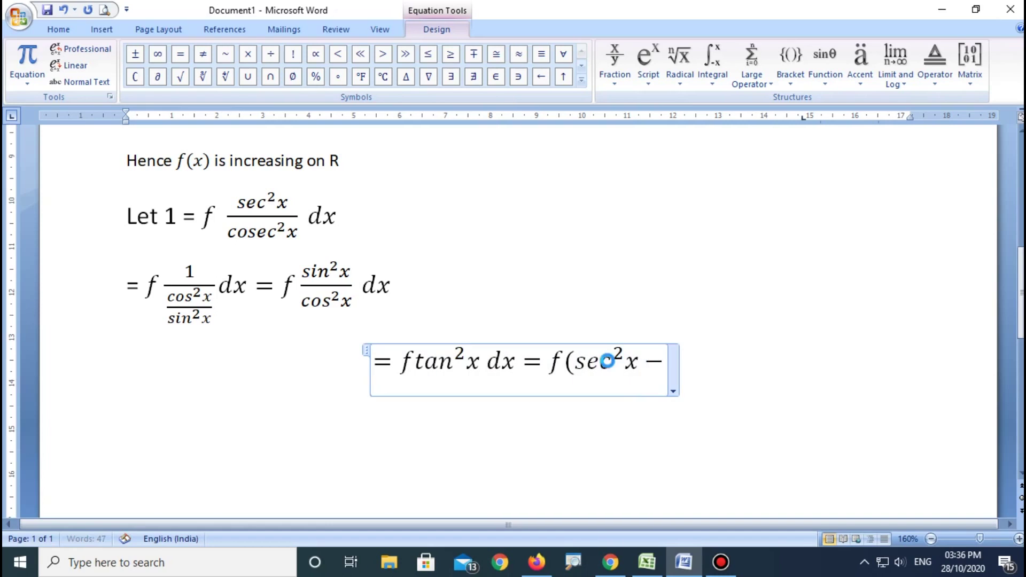
pyautogui.write('1')
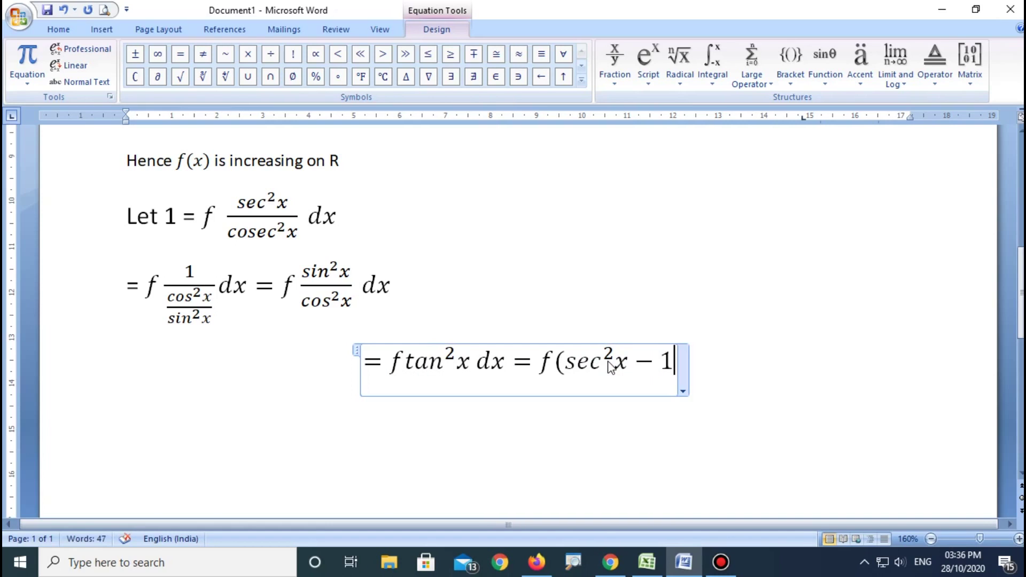
pyautogui.write(')dx')
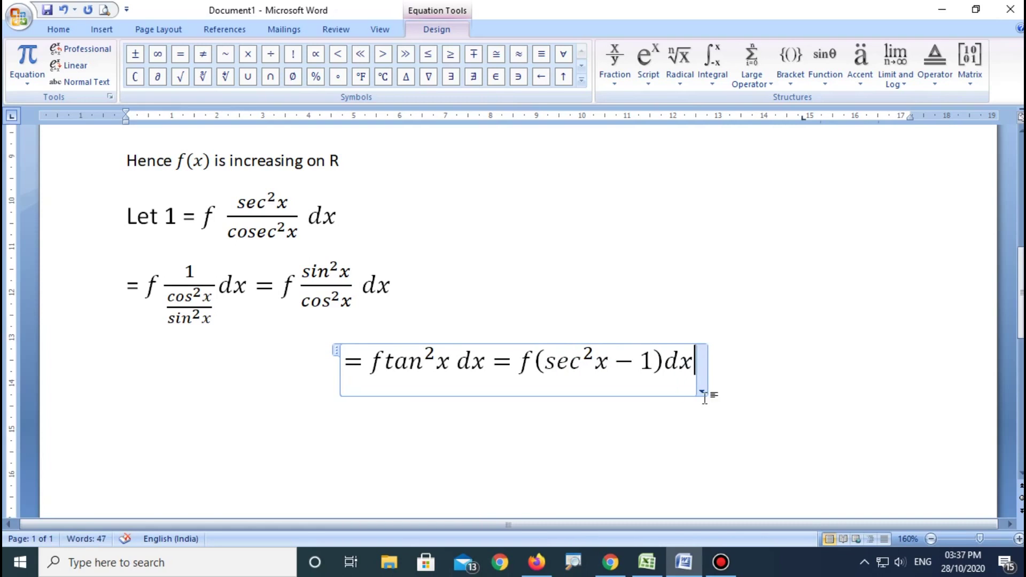
pyautogui.click(722, 417)
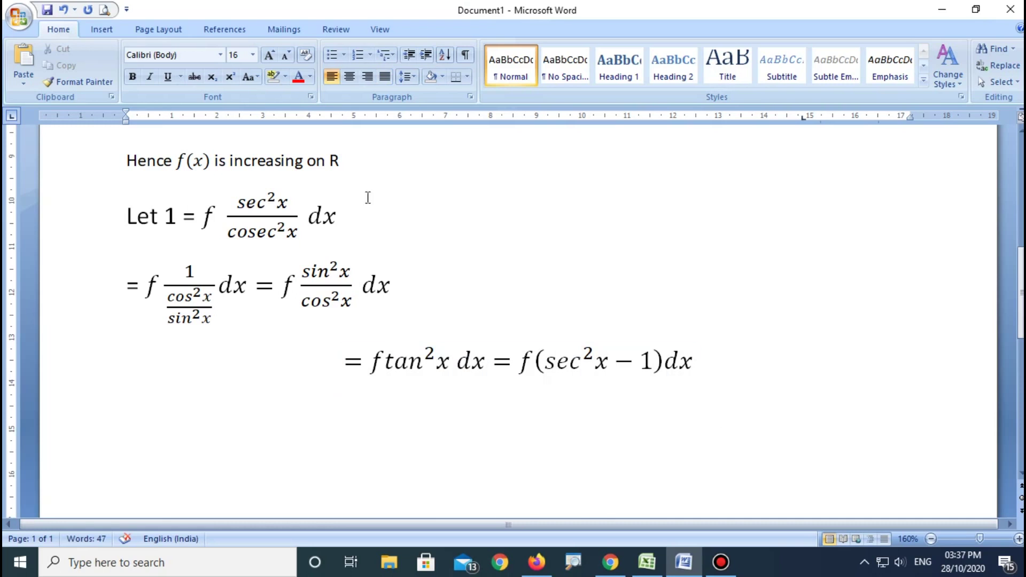
pyautogui.scroll(1, 884, 200)
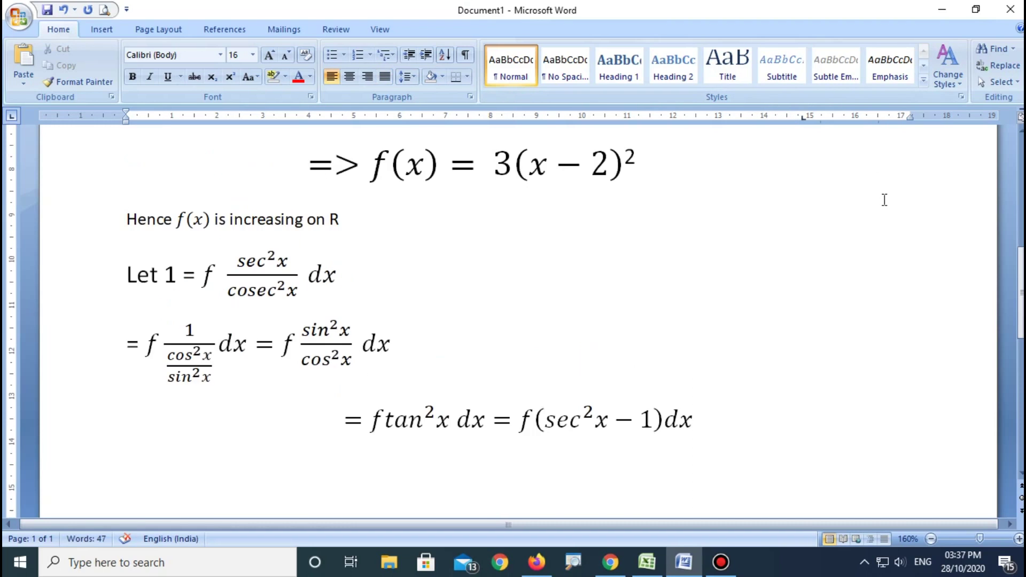
pyautogui.scroll(2, 883, 200)
pyautogui.scroll(2, 883, 200)
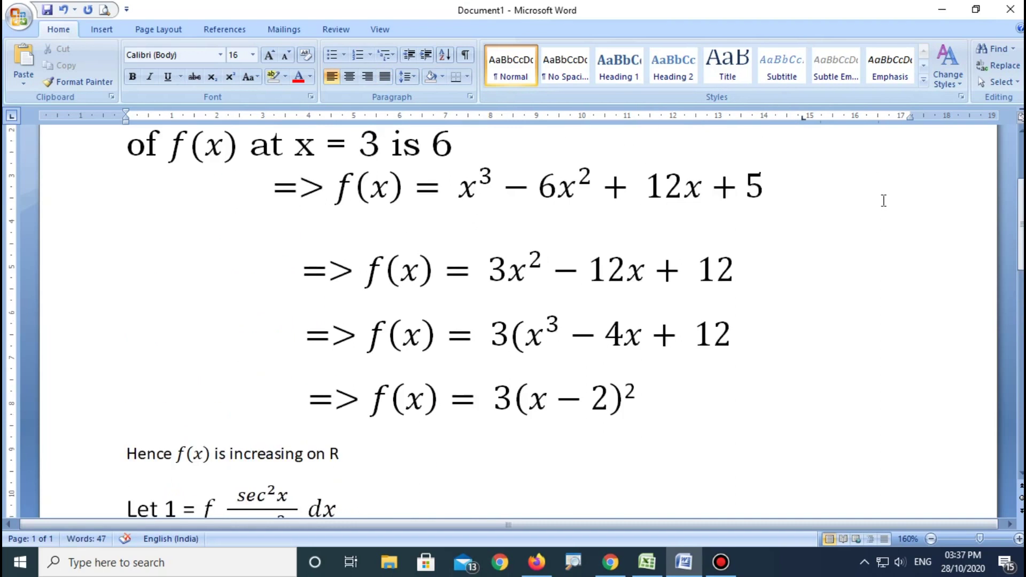
pyautogui.scroll(2, 883, 200)
pyautogui.scroll(1, 884, 200)
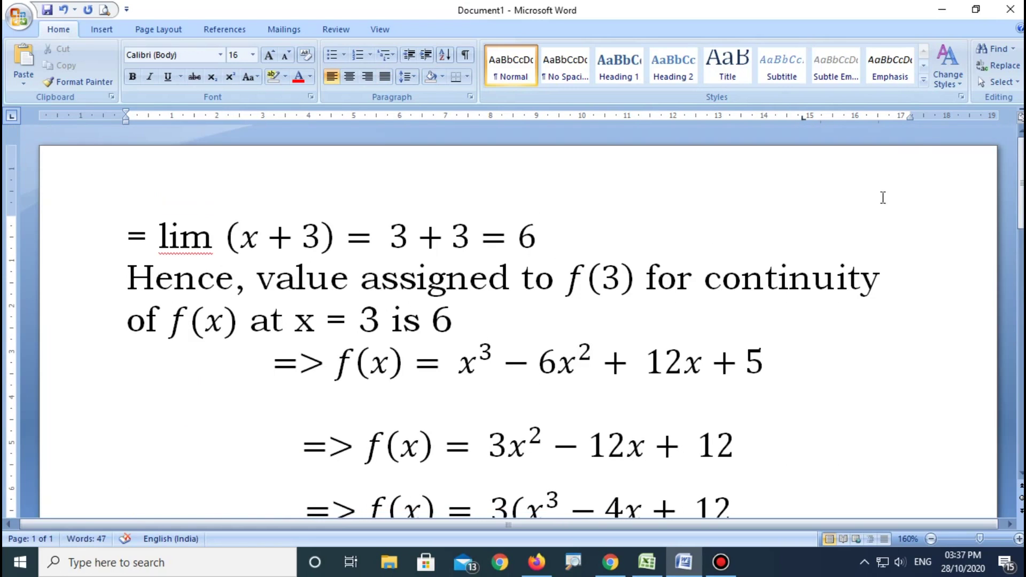